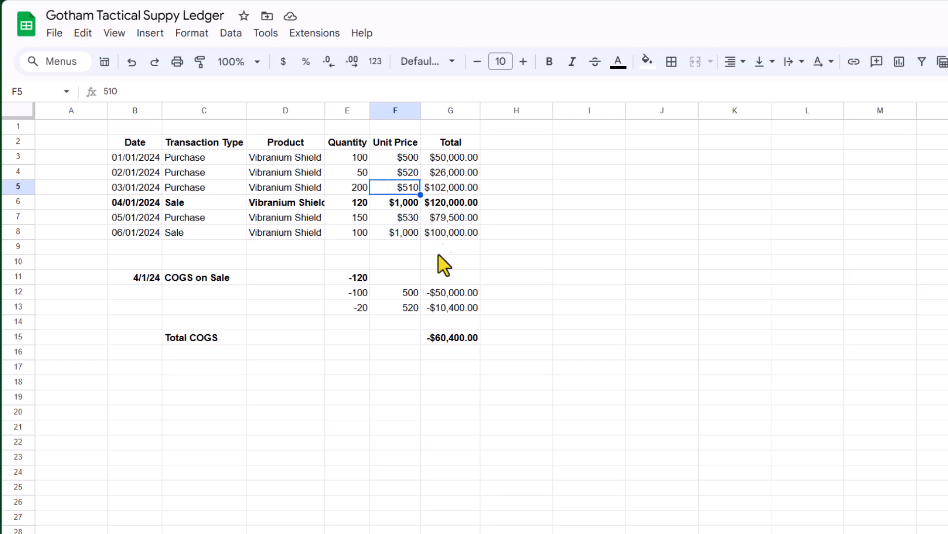
Step: Inspect the COGS calculation cells and the Total COGS sum formula in the ledger
click(198, 280)
click(460, 292)
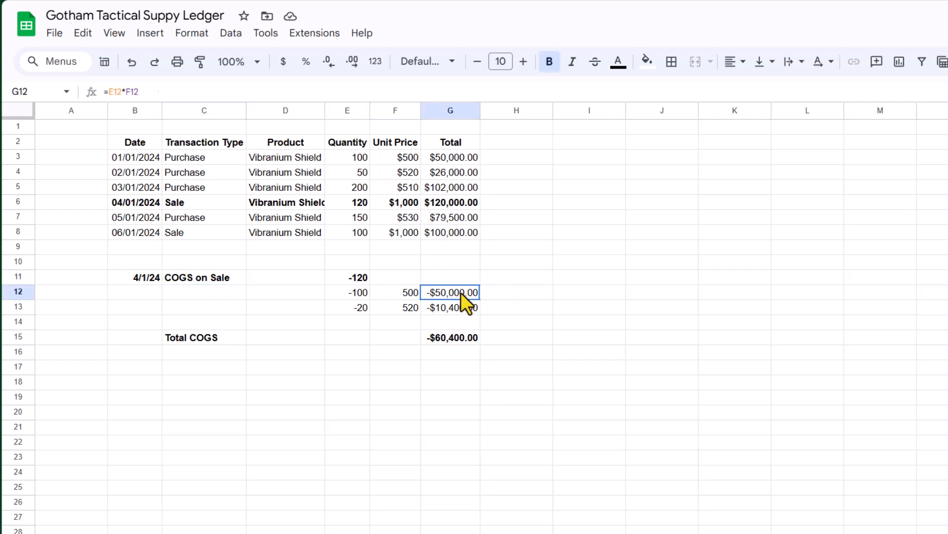
click(437, 337)
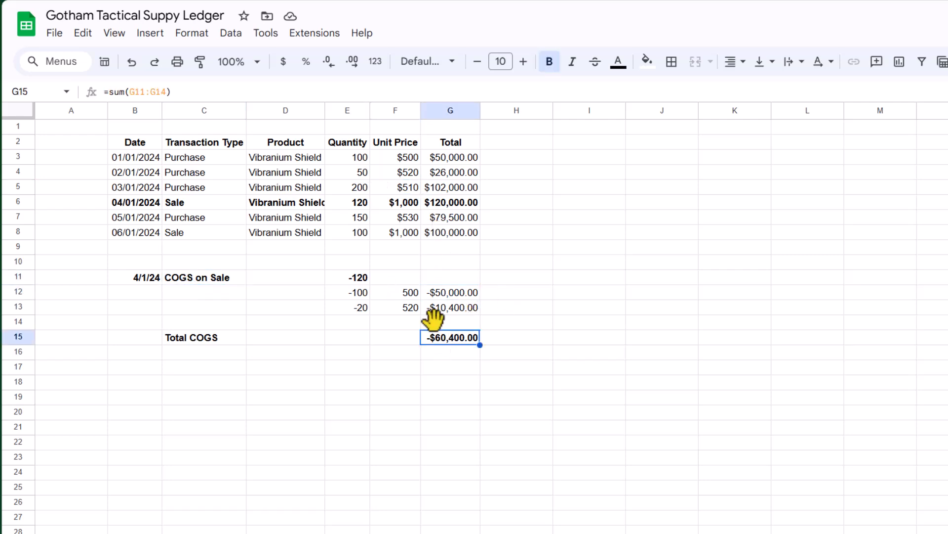
click(207, 368)
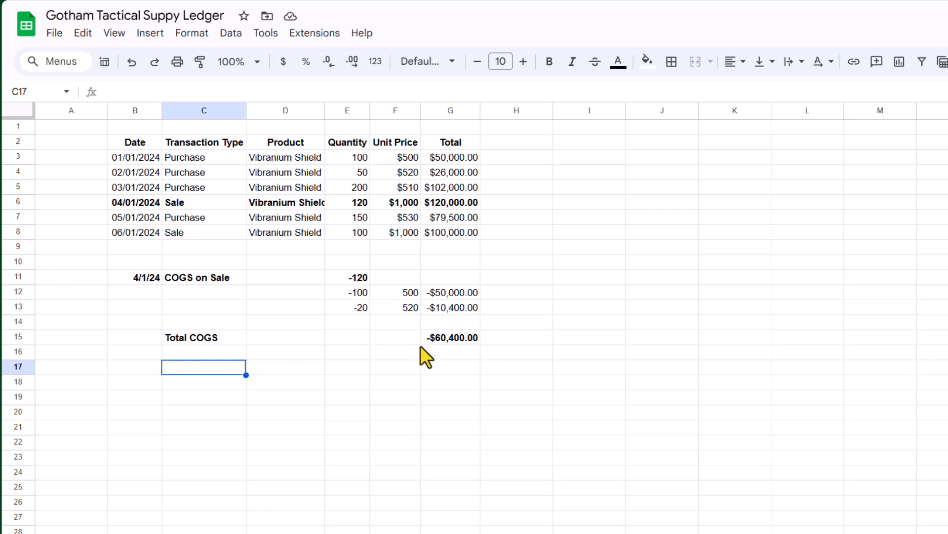
click(472, 339)
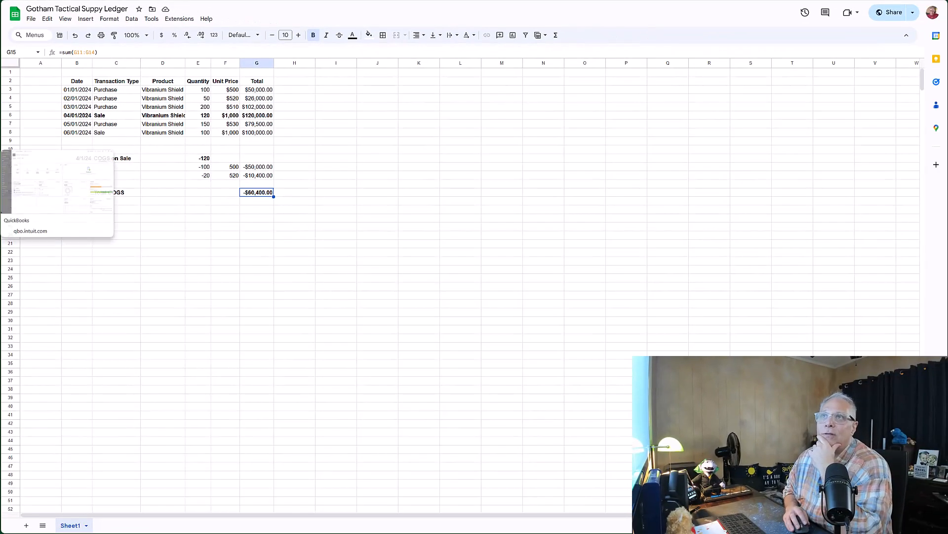
Step: Switch to QuickBooks, open Sales Products & services, and start a new inventory item named Vibranium Shields
click(1, 155)
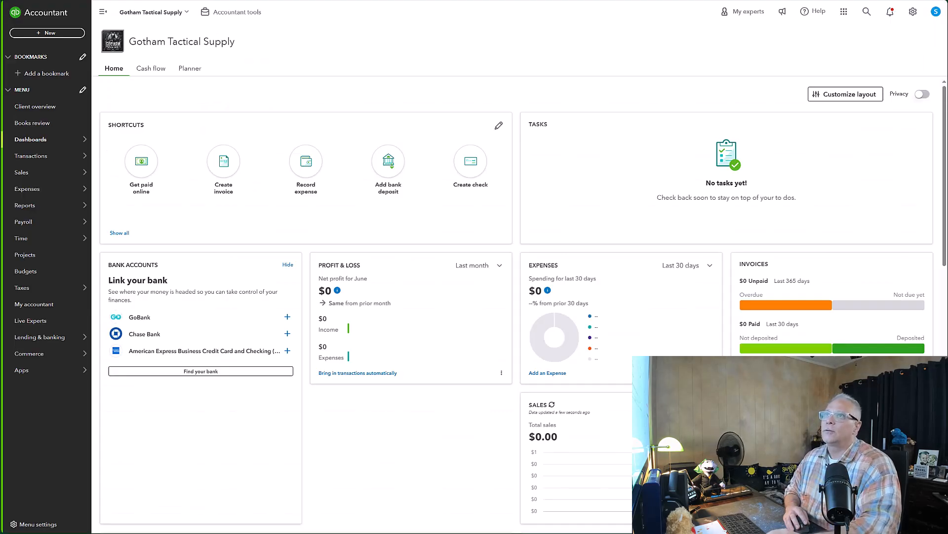
mouse_move(47, 140)
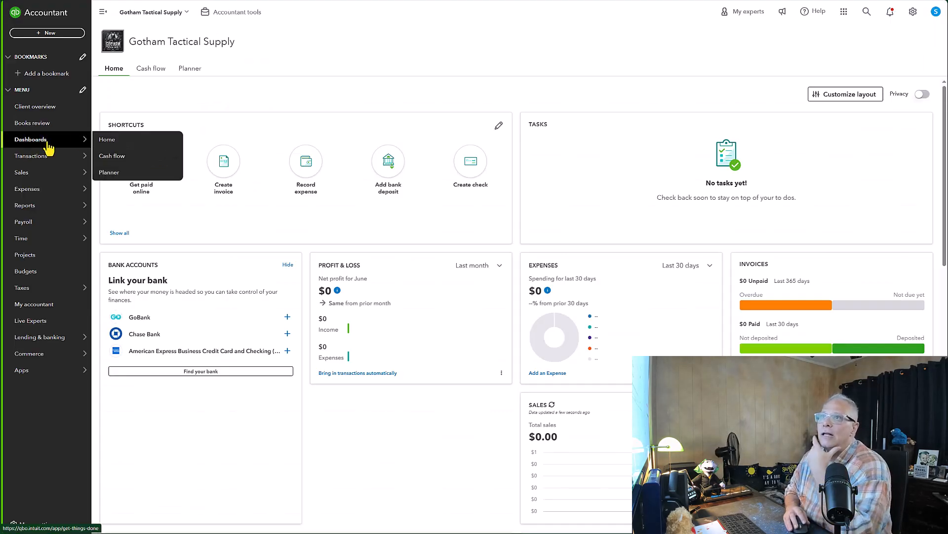
mouse_move(34, 177)
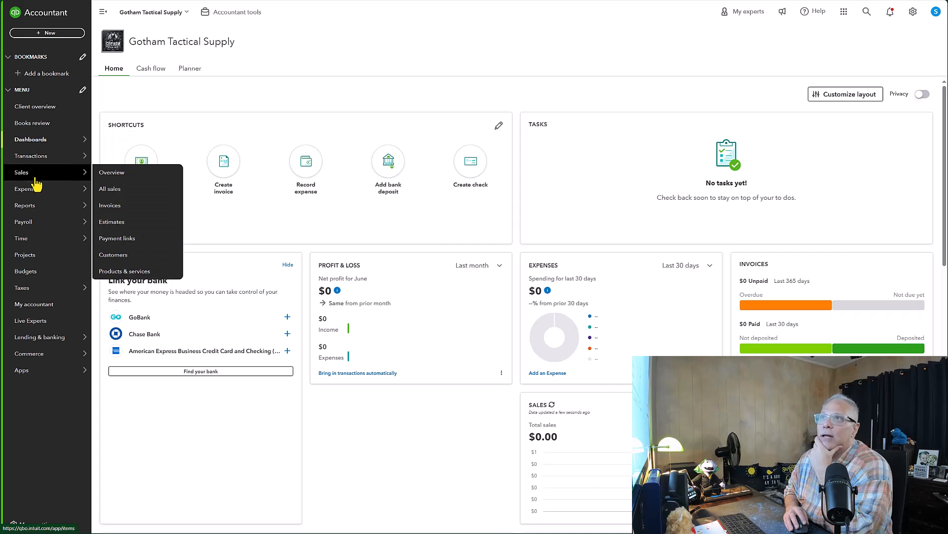
click(129, 271)
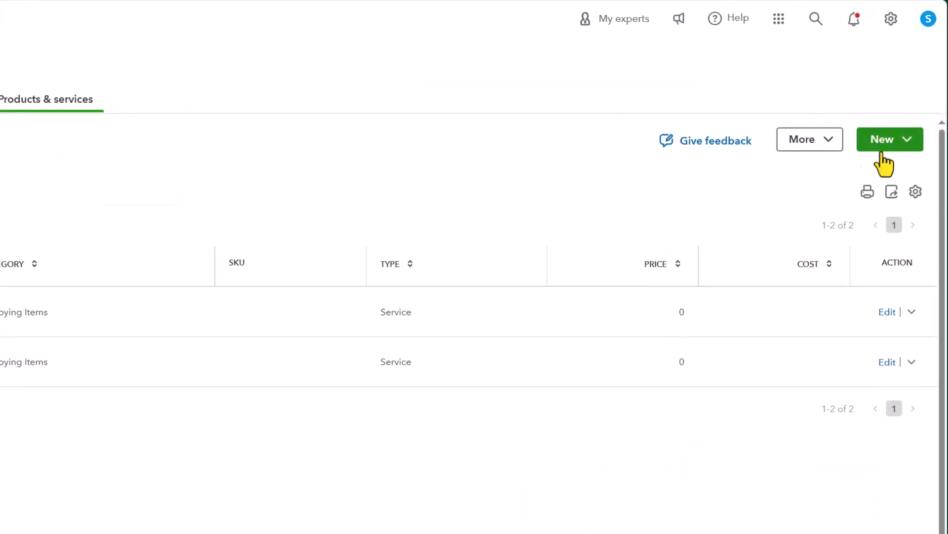
click(889, 141)
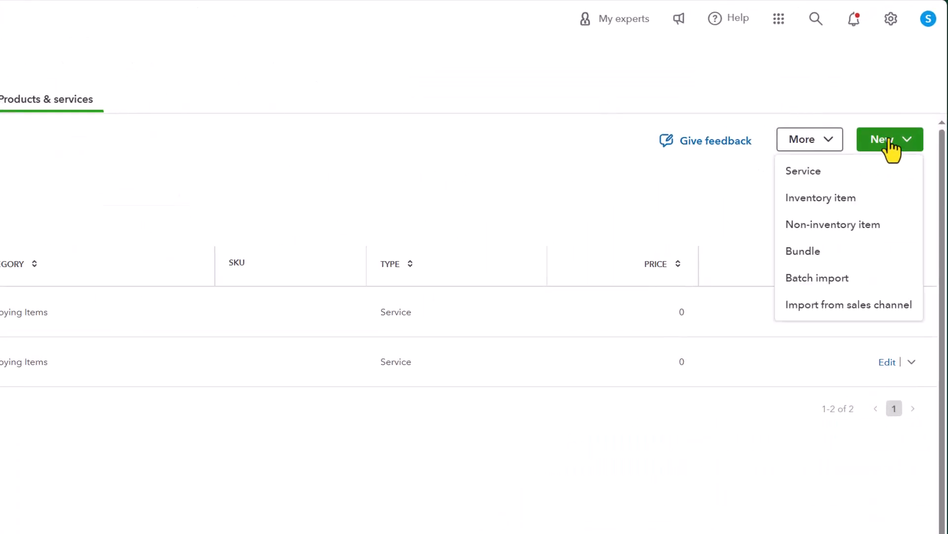
click(838, 199)
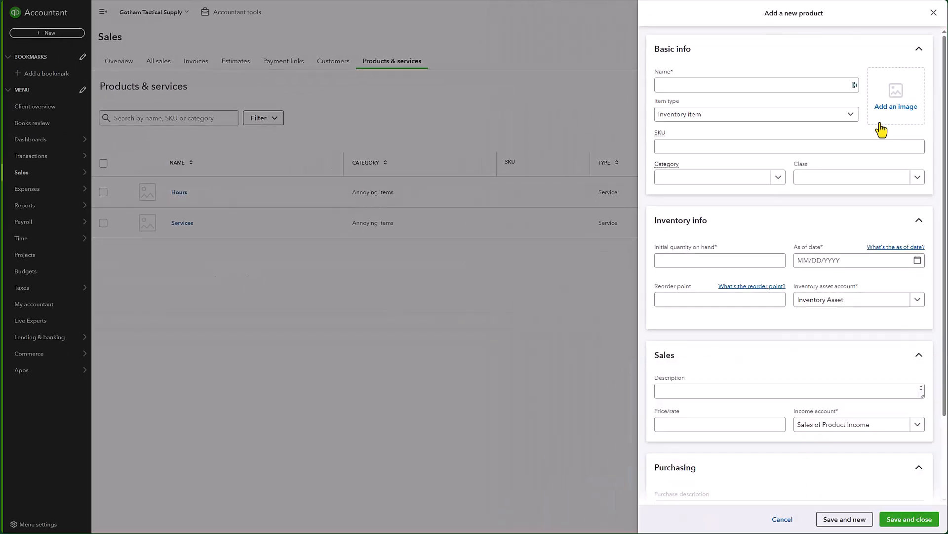
click(667, 89)
text(Vibra)
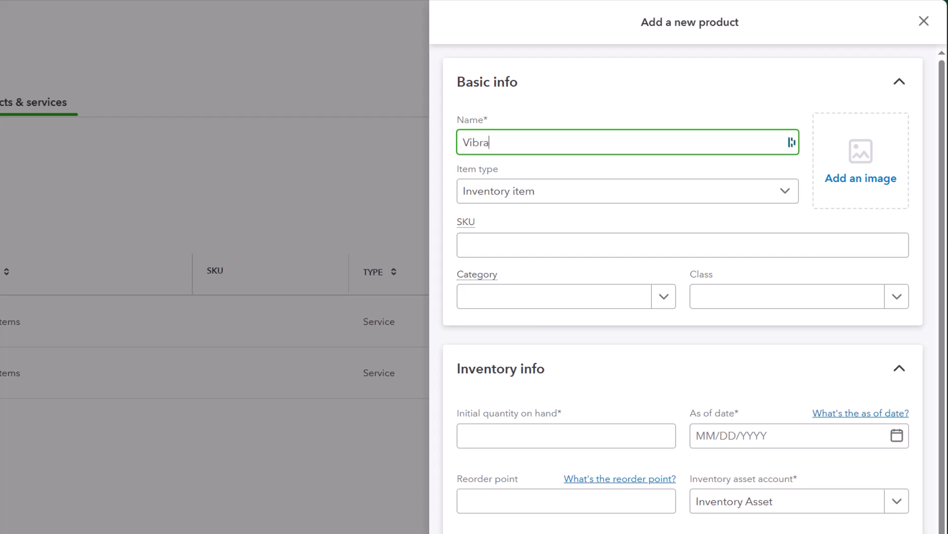
text(nium Shields)
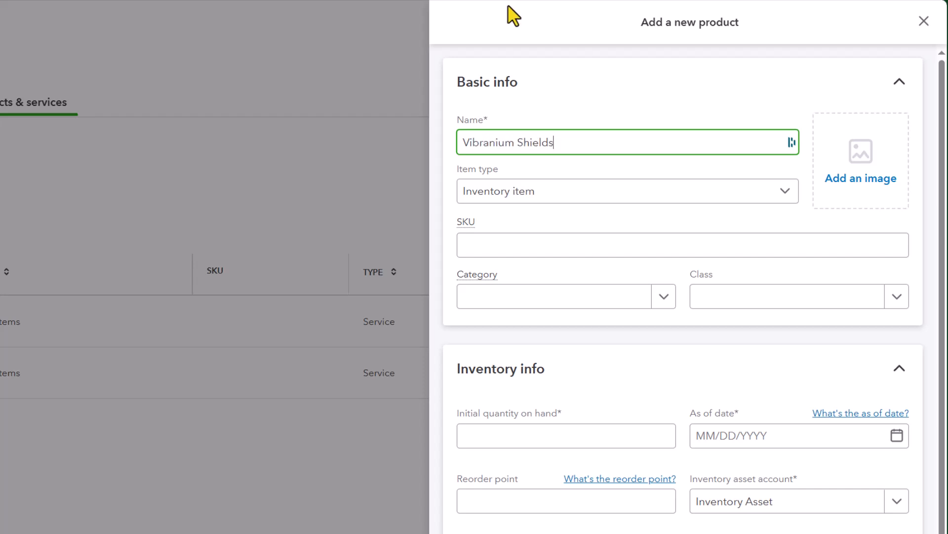
Step: Set the product's SKU to VSU
click(492, 244)
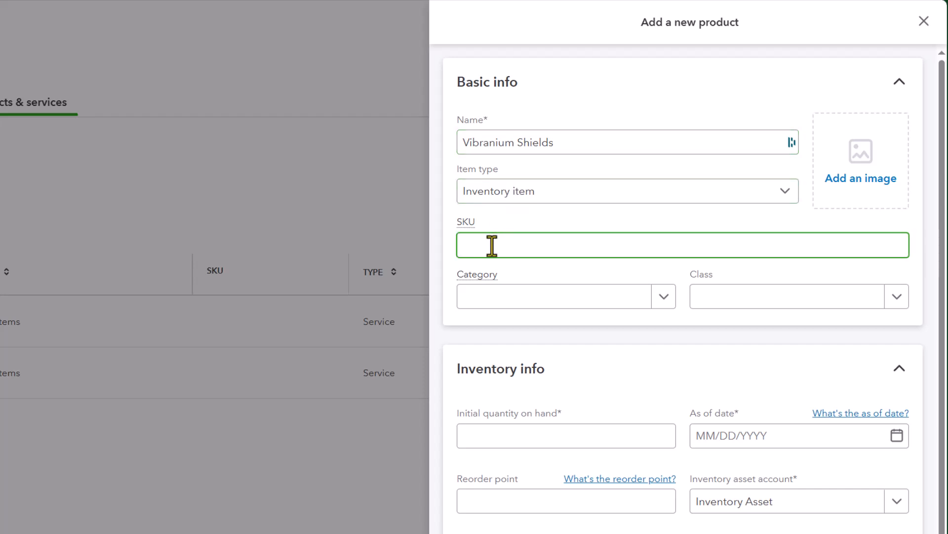
text(VS)
text(U)
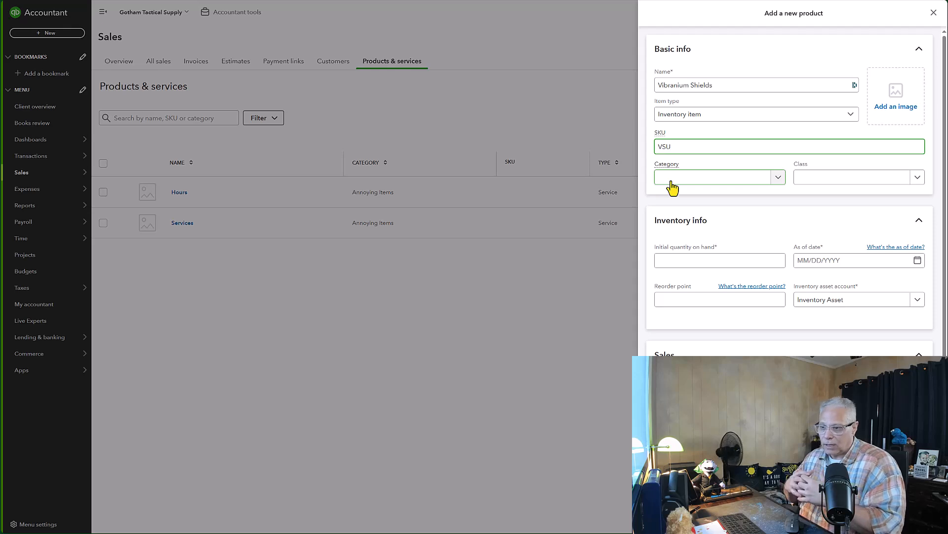
Step: Review the category options without choosing one
click(673, 187)
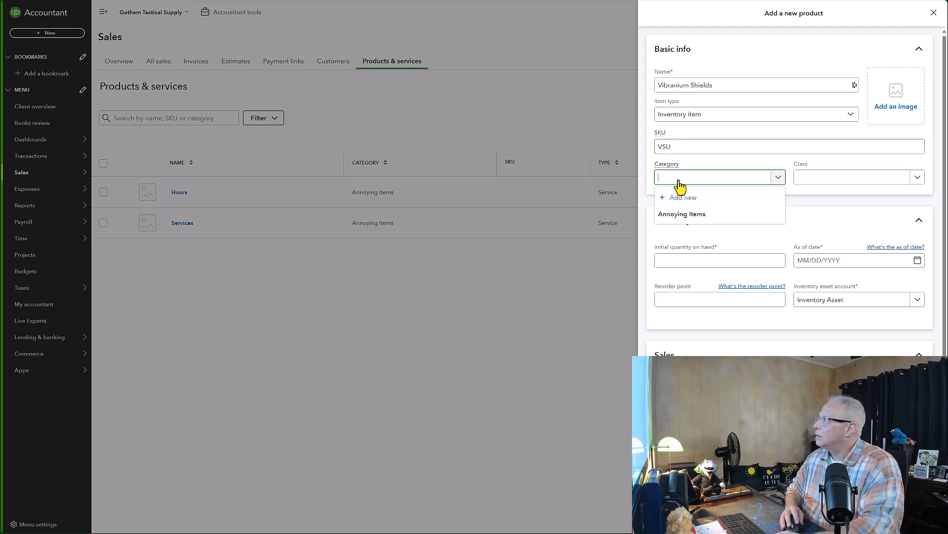
click(680, 187)
click(680, 186)
click(680, 186)
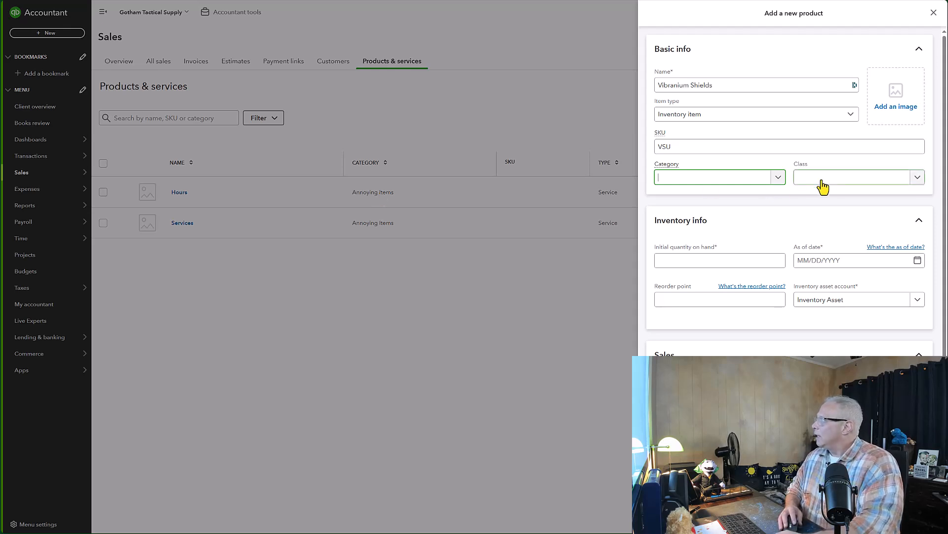
Step: Set the initial quantity on hand to 0
click(693, 259)
scroll(693, 262, down, 1)
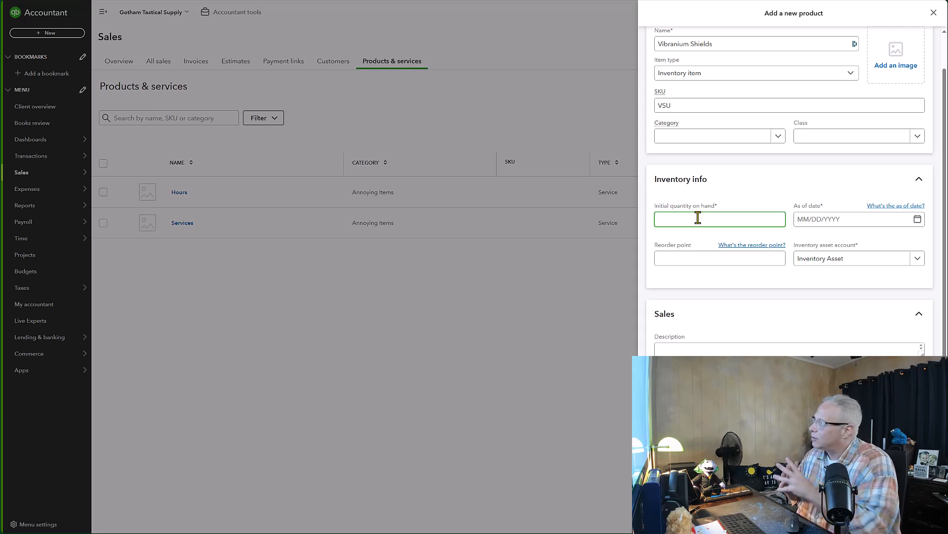
click(805, 223)
click(751, 222)
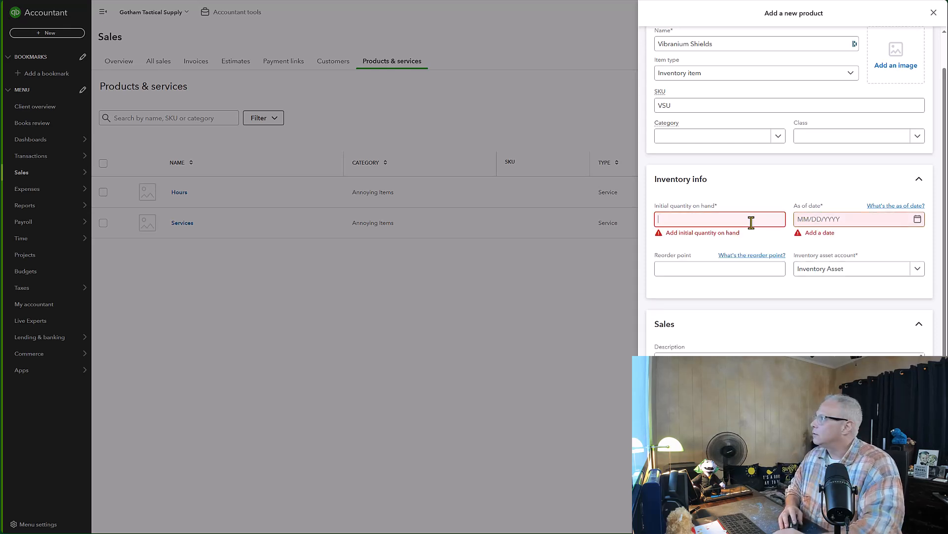
text(0)
key(Tab)
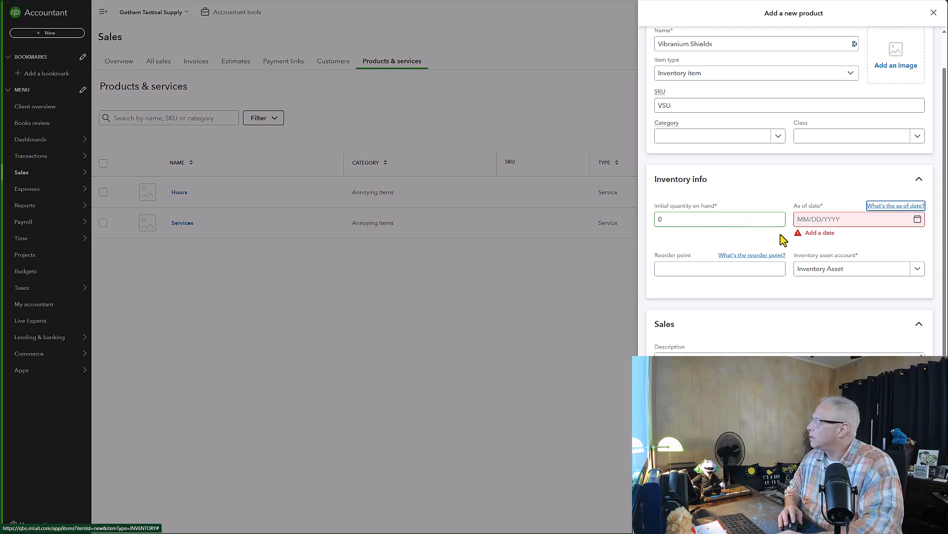
Step: Set the inventory as-of date to 01/01/2020
click(798, 219)
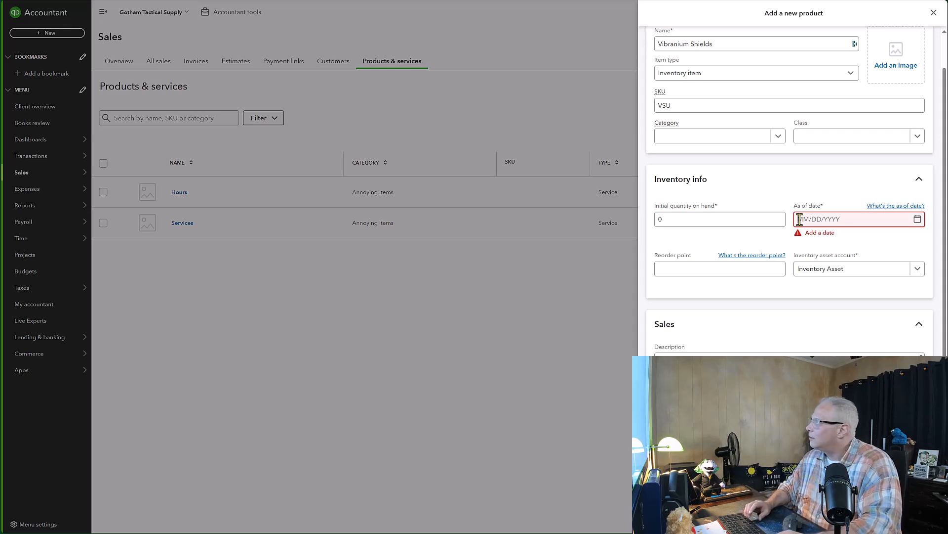
text(10)
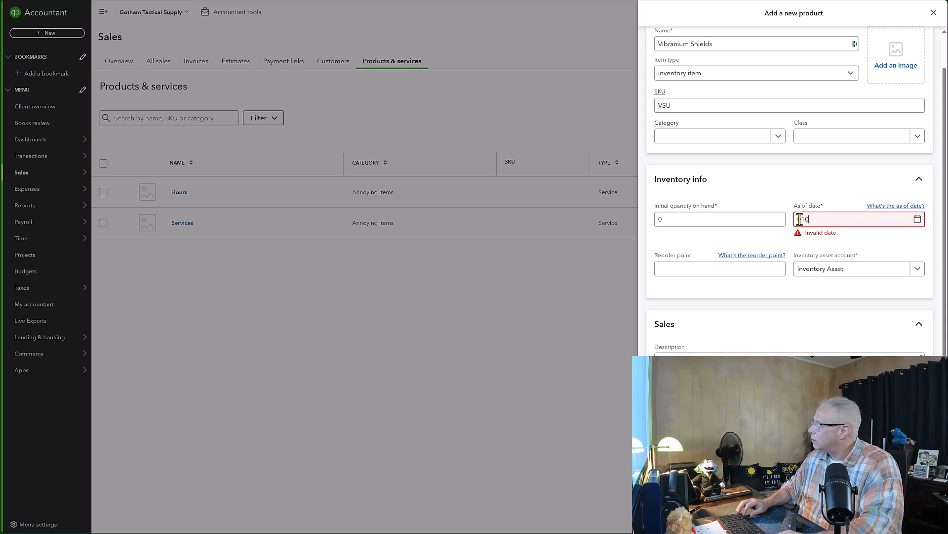
text(/01/)
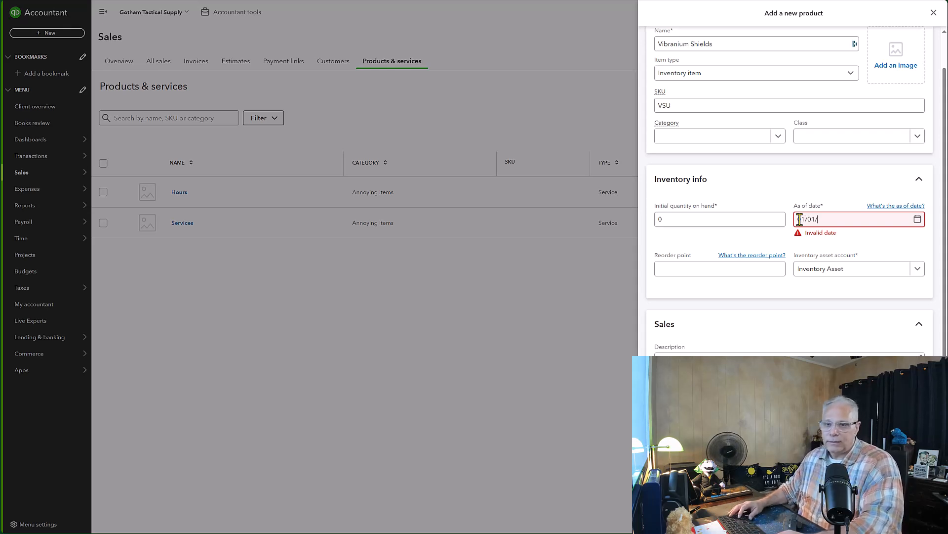
text(2020)
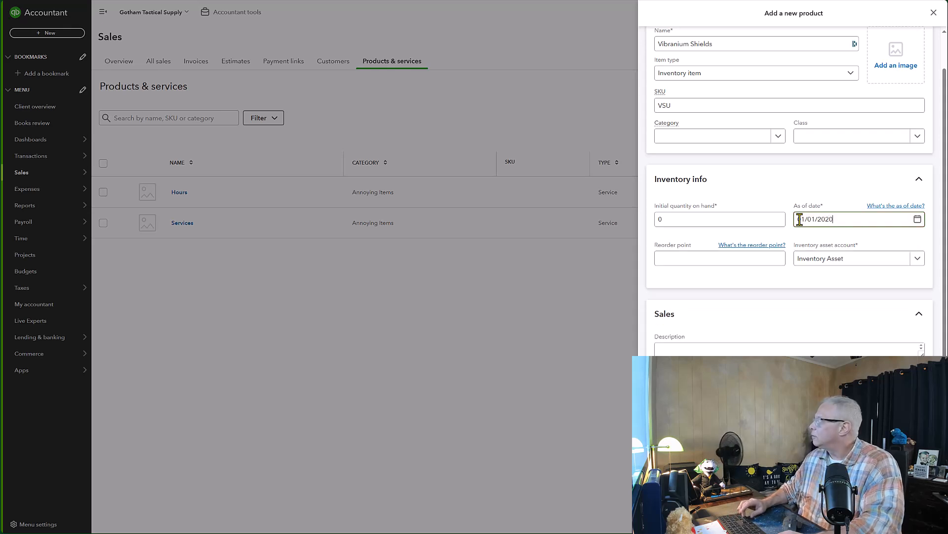
key(Tab)
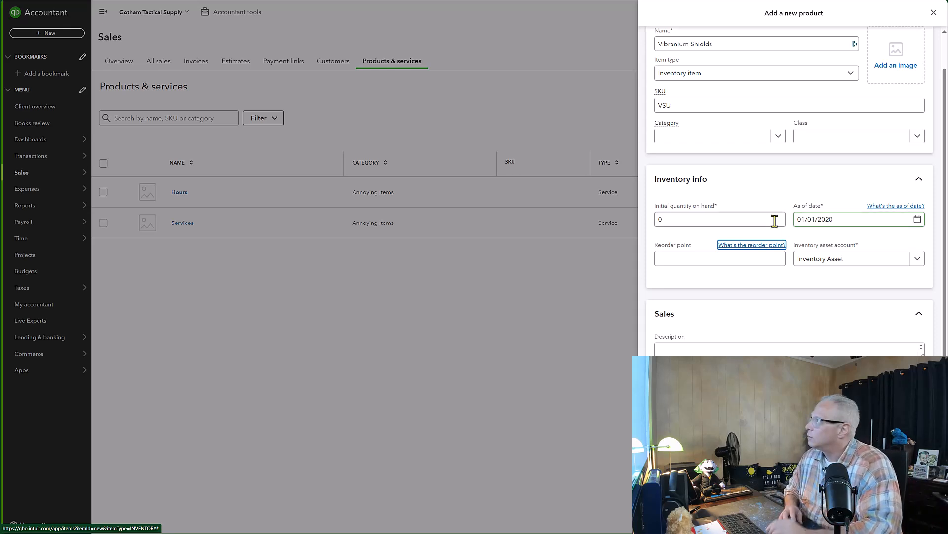
Step: Review the reorder point, sales fields and item type, keeping Sales of Product Income as the income account
click(679, 259)
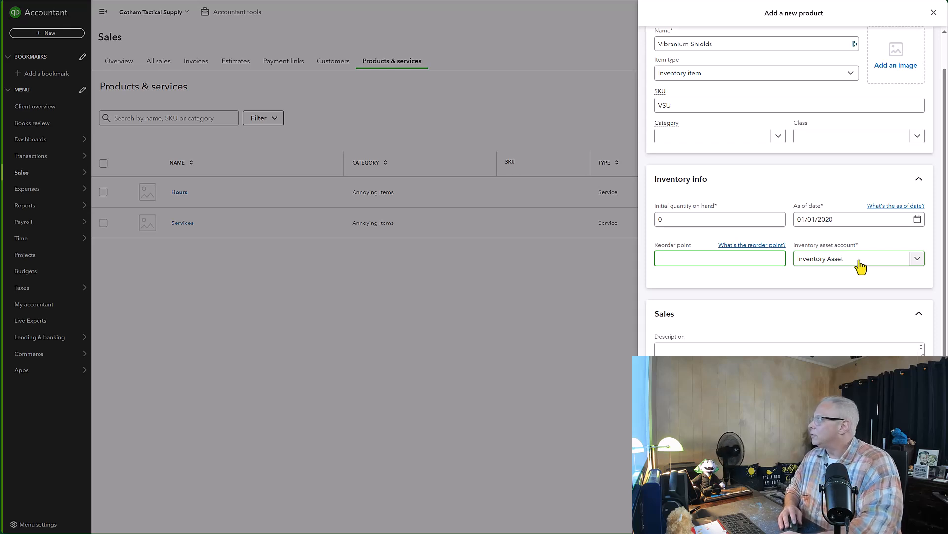
scroll(860, 267, down, 3)
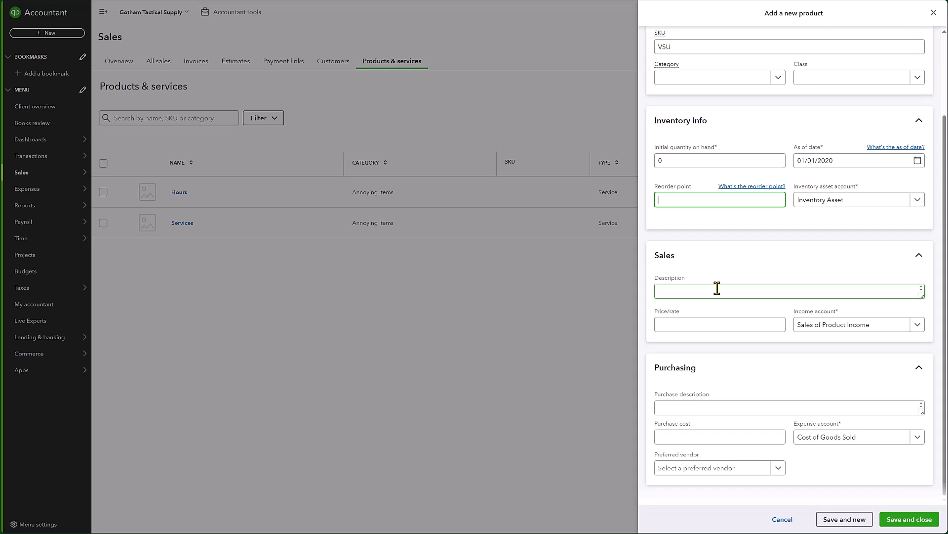
click(667, 291)
click(674, 328)
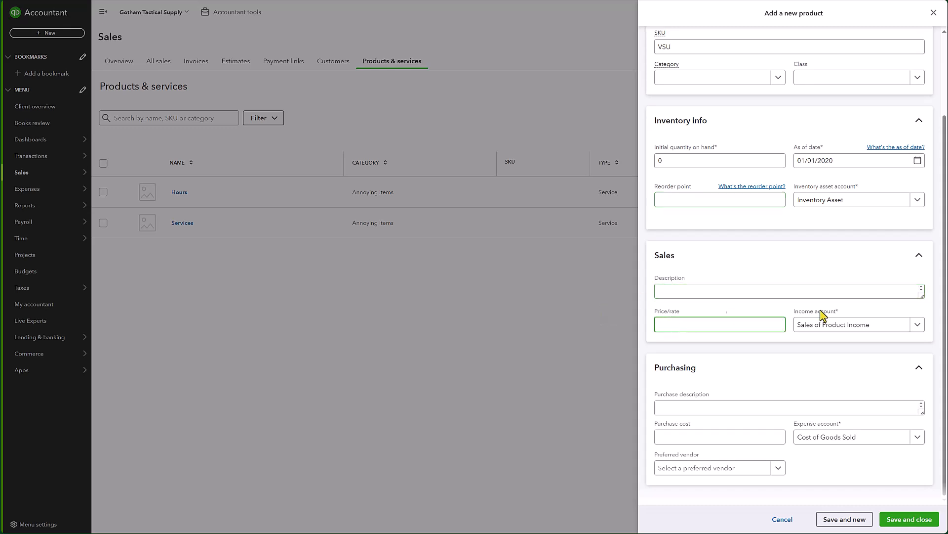
click(867, 328)
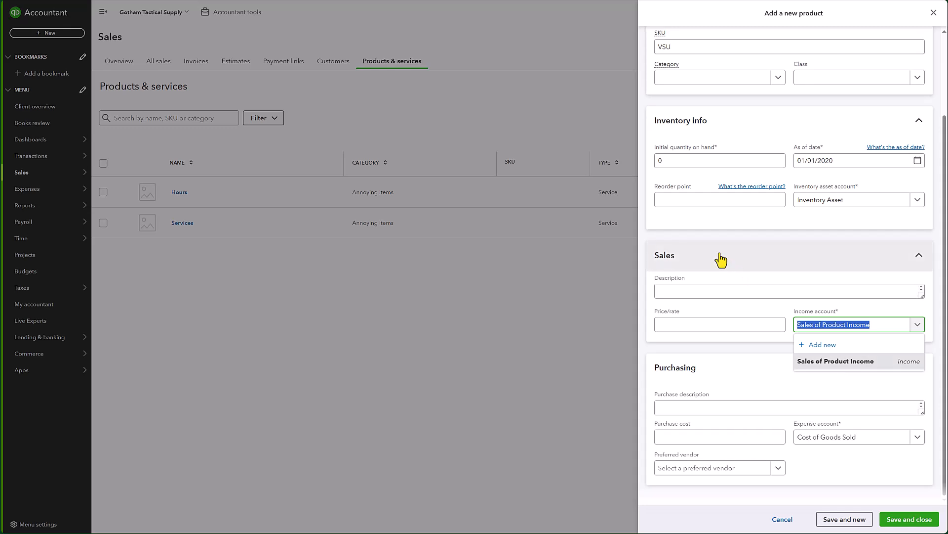
click(853, 363)
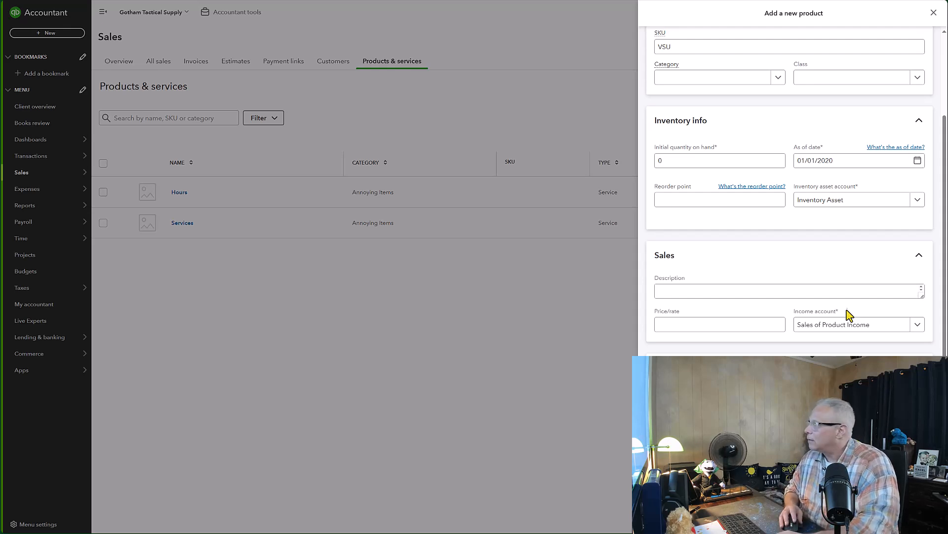
scroll(745, 208, up, 2)
click(716, 86)
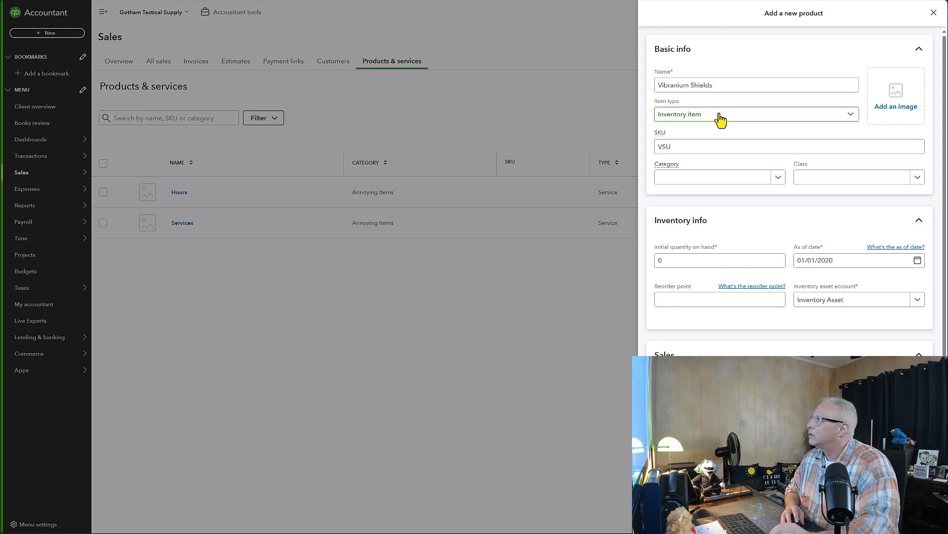
scroll(737, 144, down, 2)
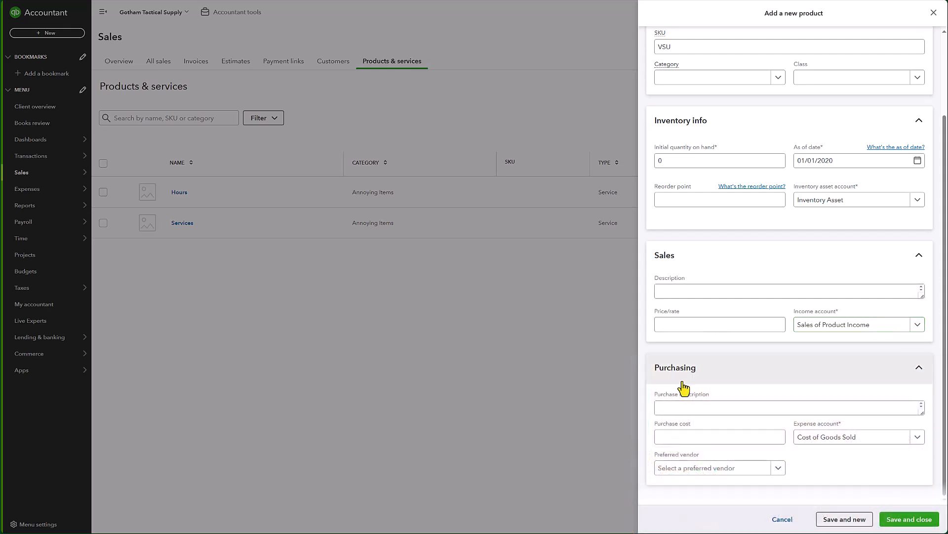
Step: Save and close the new Vibranium Shields product, leaving purchase description and cost empty
click(680, 406)
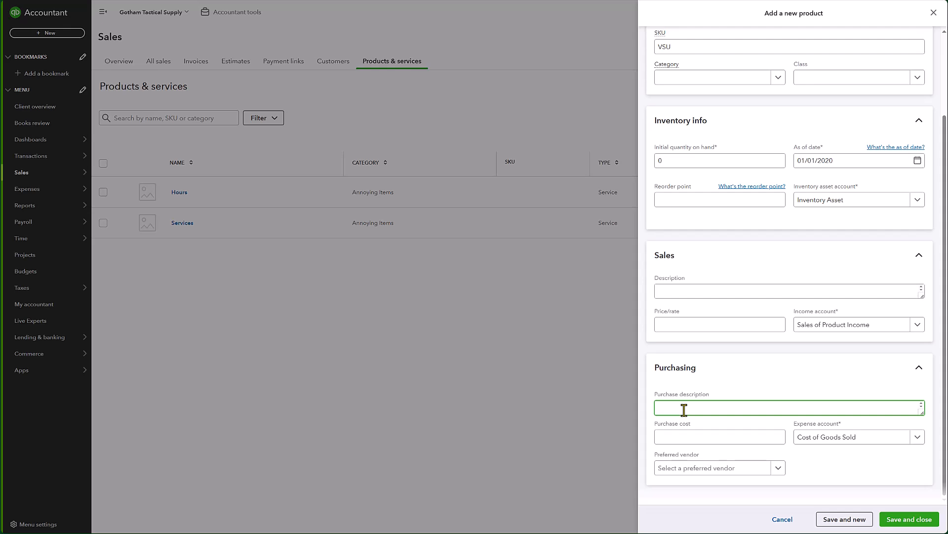
click(676, 443)
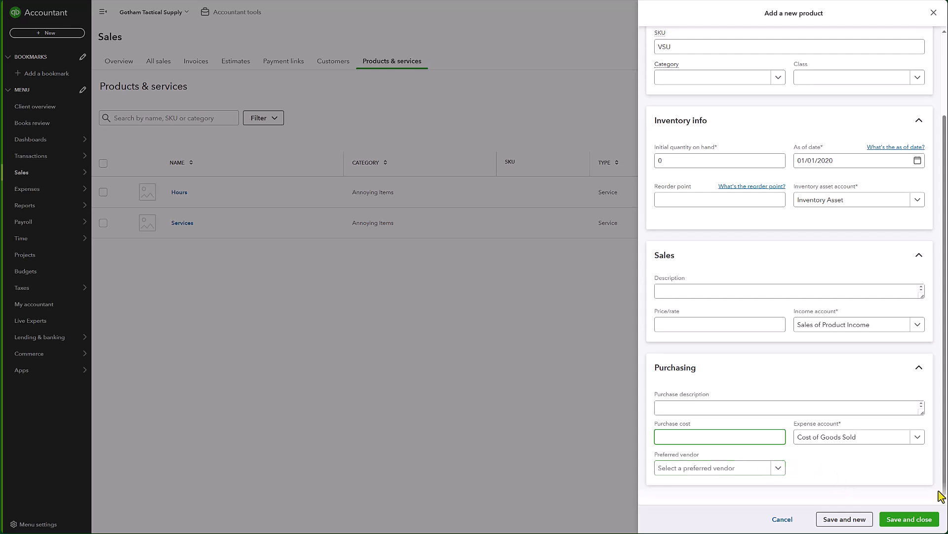
click(911, 519)
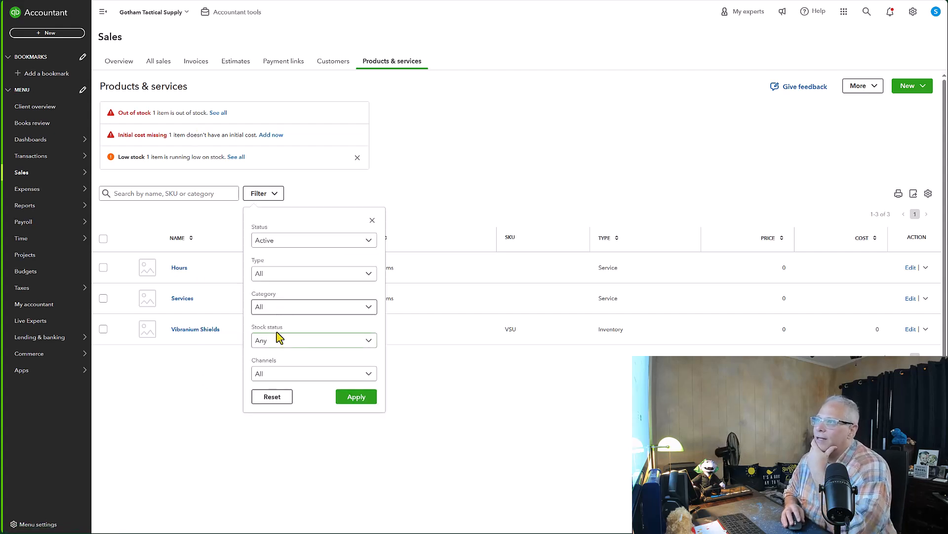
Step: Open the product list's category filter options
click(275, 308)
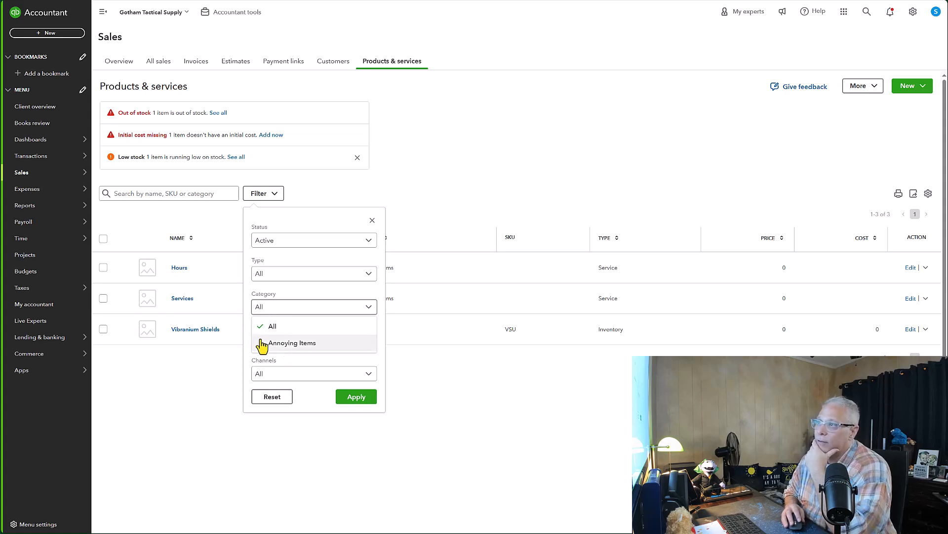
click(192, 371)
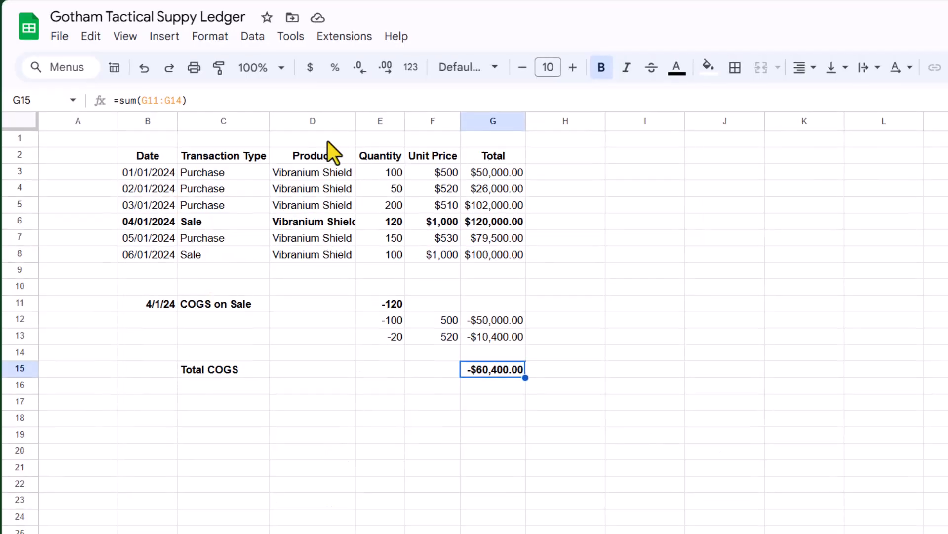
Step: Review the ledger's purchase rows and start a new bill
drag(149, 172, 484, 250)
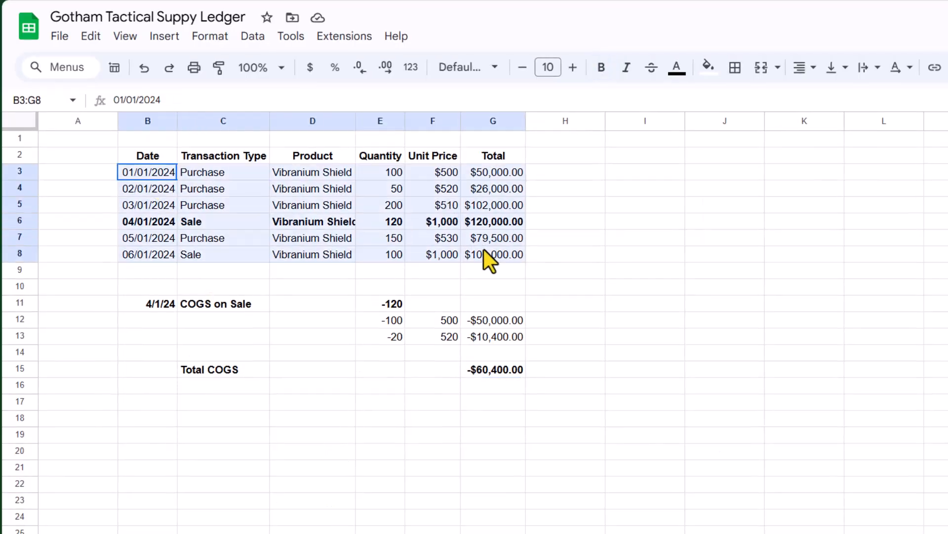
click(573, 258)
drag(156, 174, 485, 174)
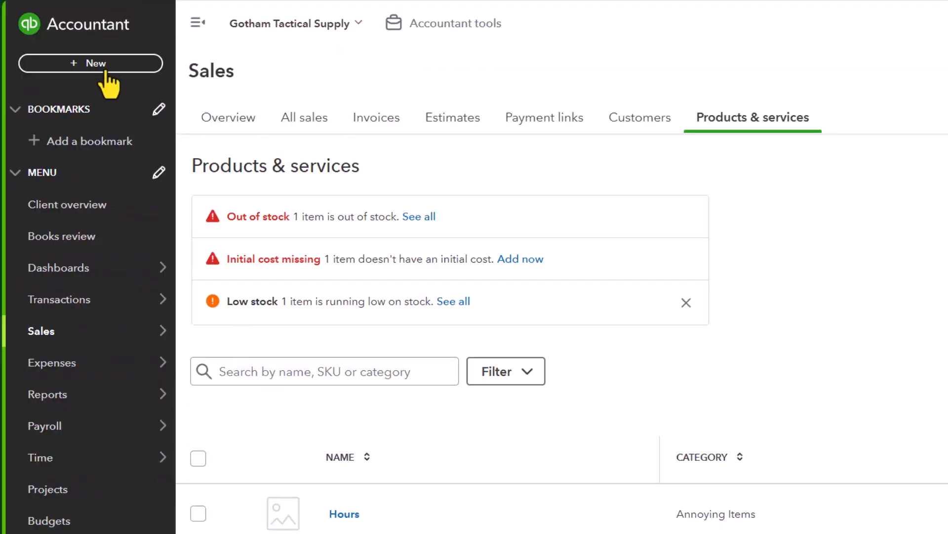
click(103, 66)
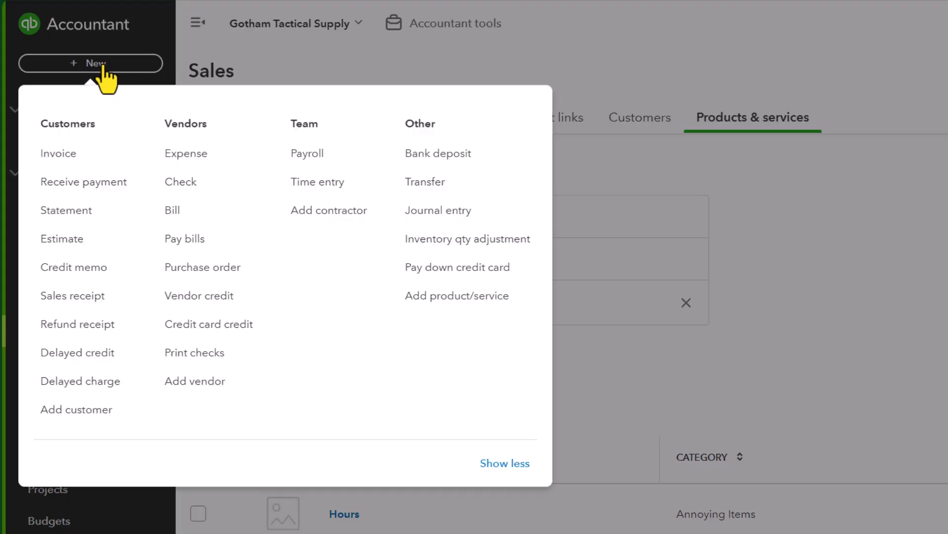
click(192, 216)
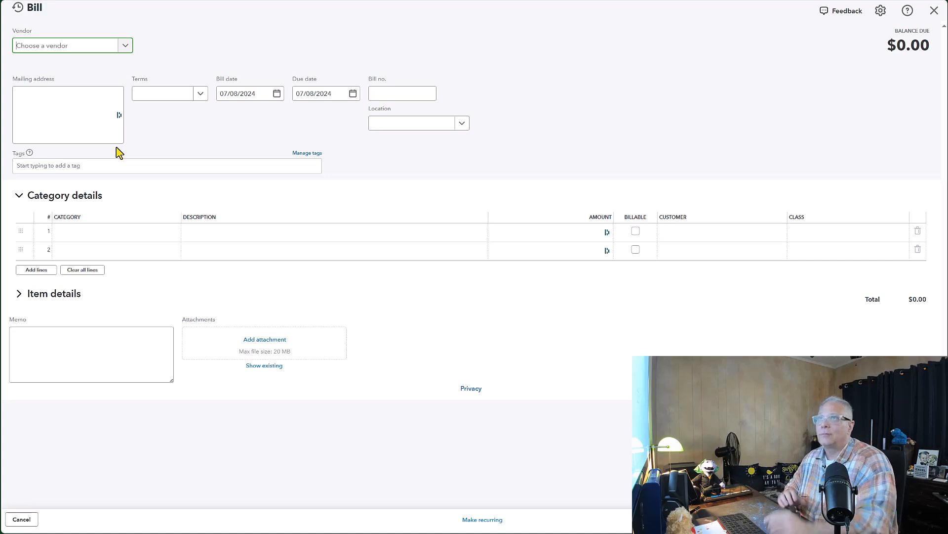
Step: Add Wayne Enterprises, Inc. as a new vendor for the bill and save it
click(59, 51)
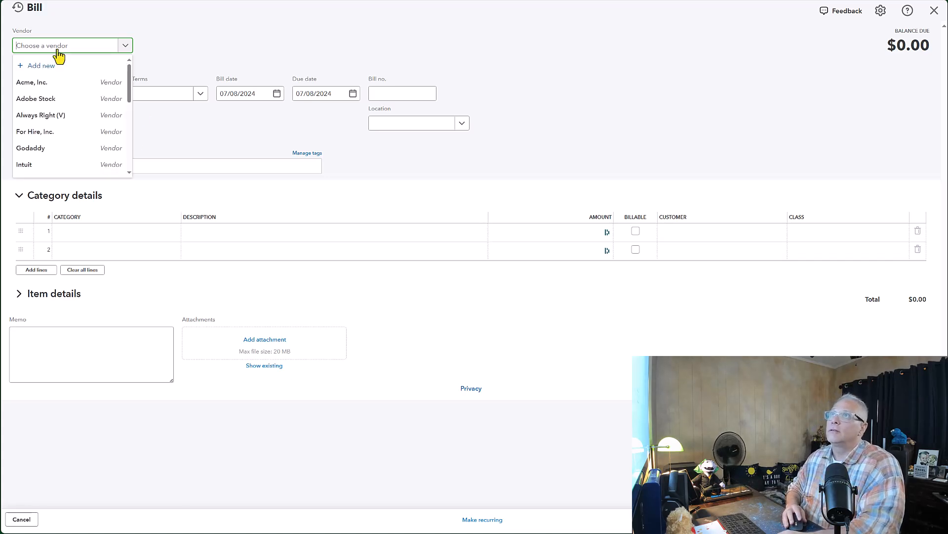
text(Wayne)
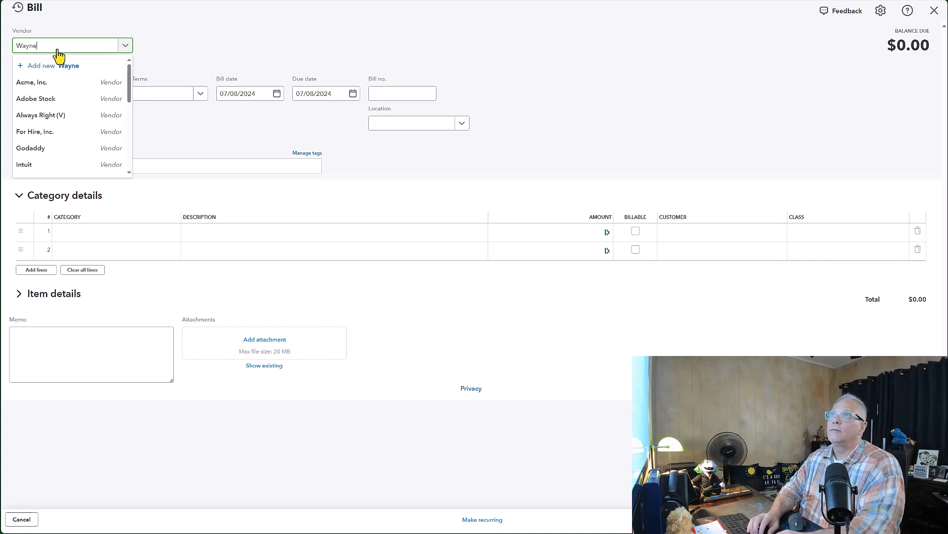
text( Enterprises, Inc.)
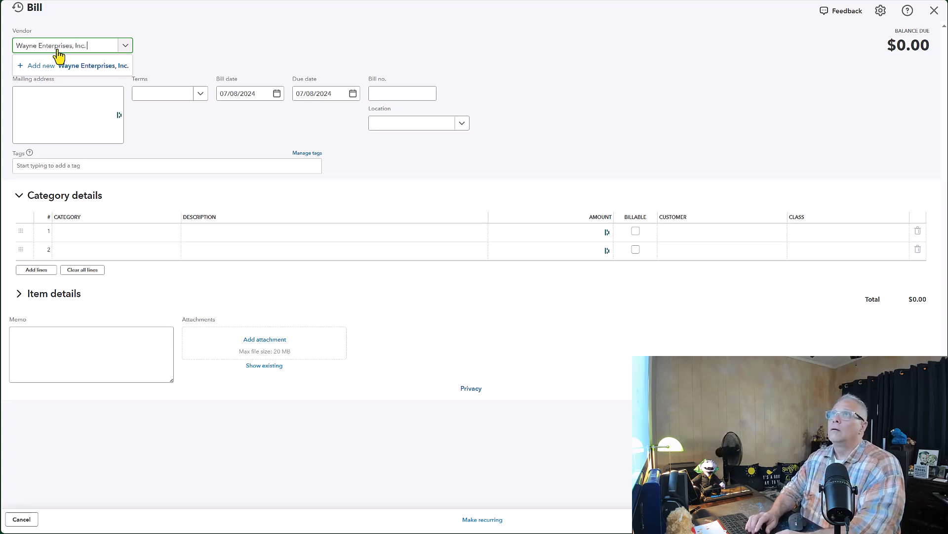
click(78, 67)
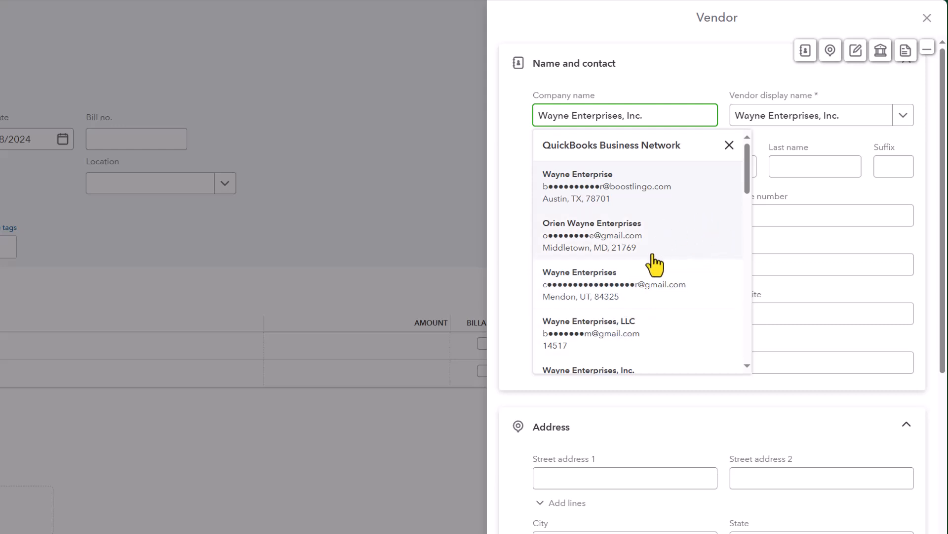
click(855, 194)
click(644, 166)
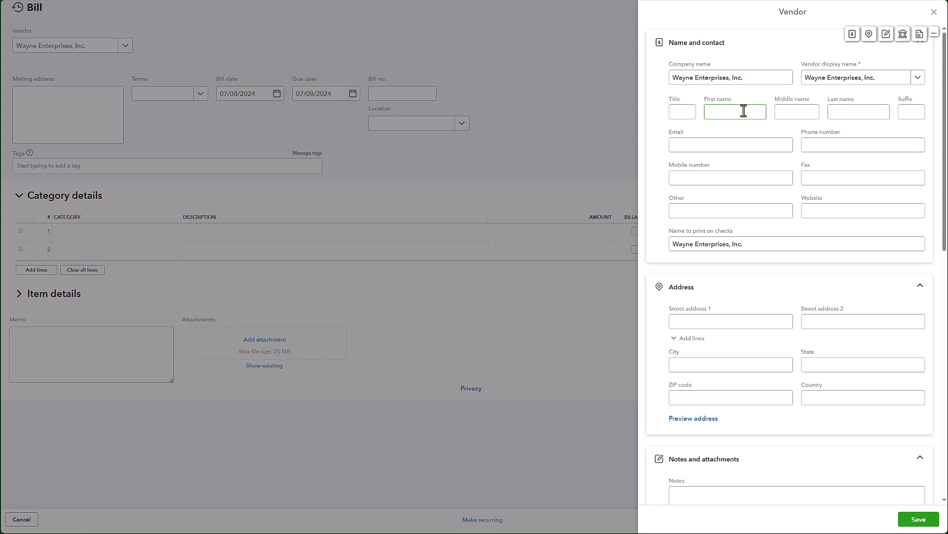
click(725, 148)
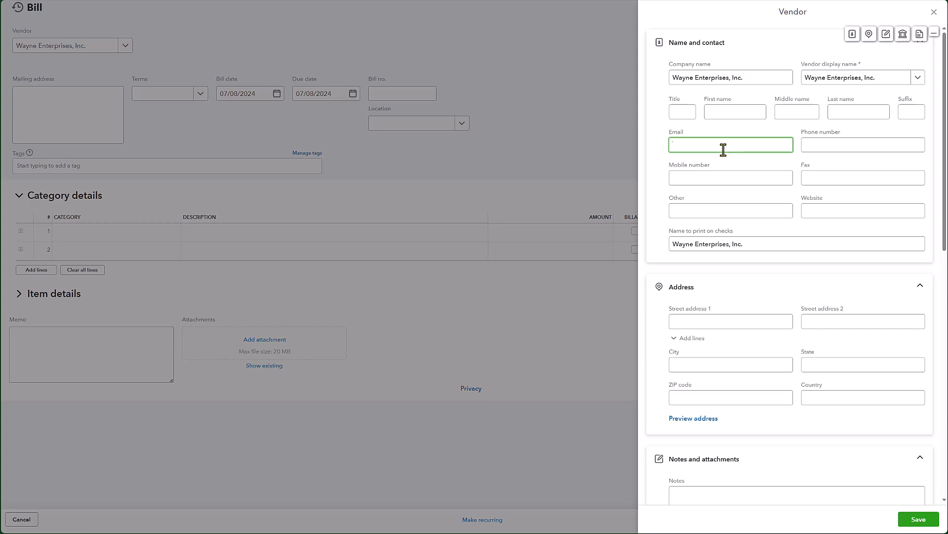
scroll(720, 200, down, 8)
scroll(720, 207, down, 3)
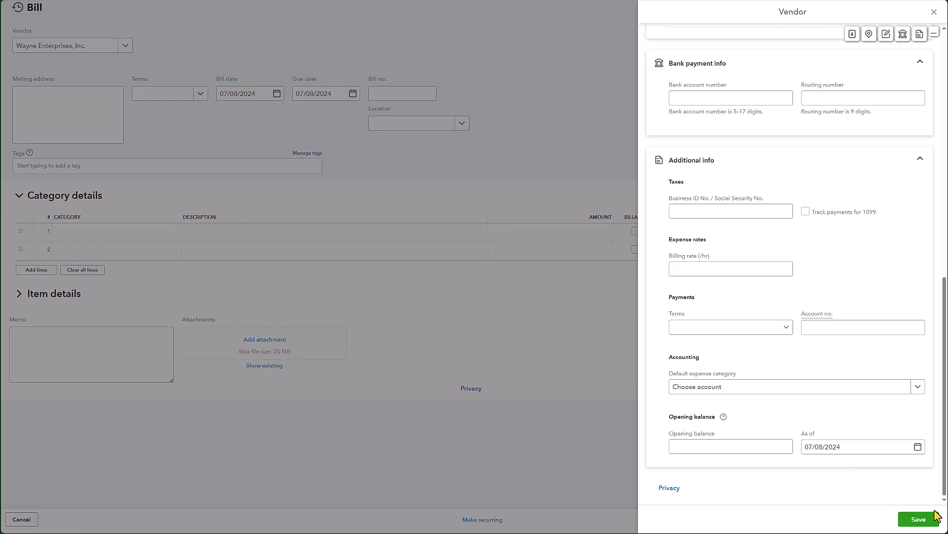
click(920, 521)
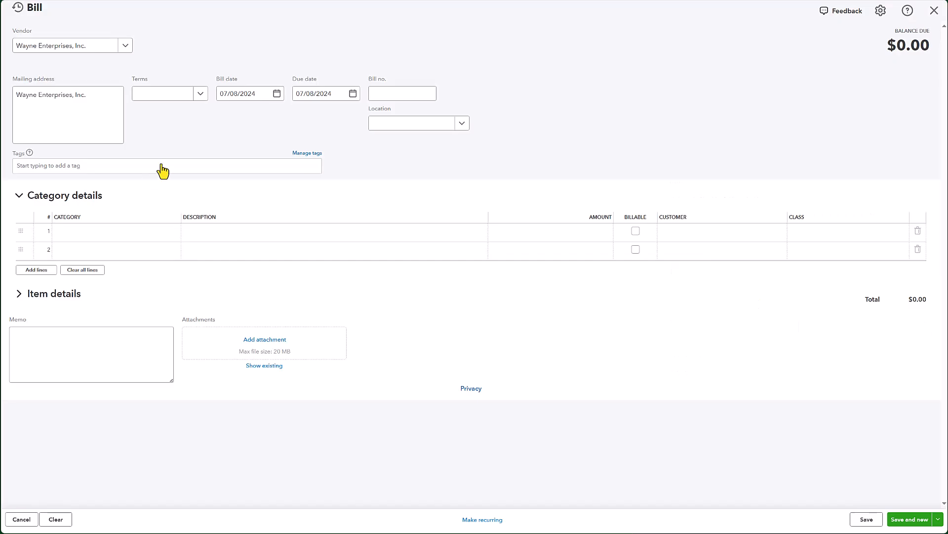
Step: Set the bill date to the ledger's first purchase date, 01/01/2024, and enter bill number WEI-01
click(231, 95)
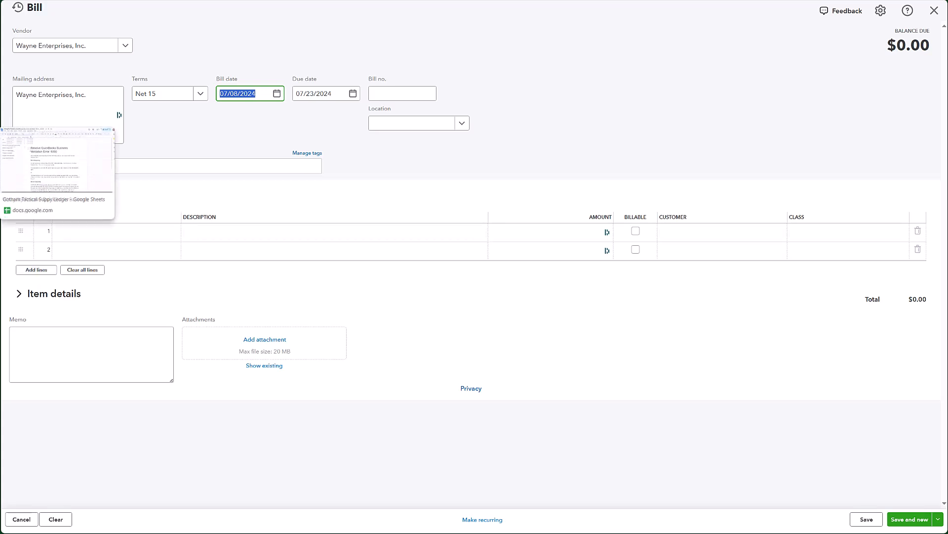
click(1, 141)
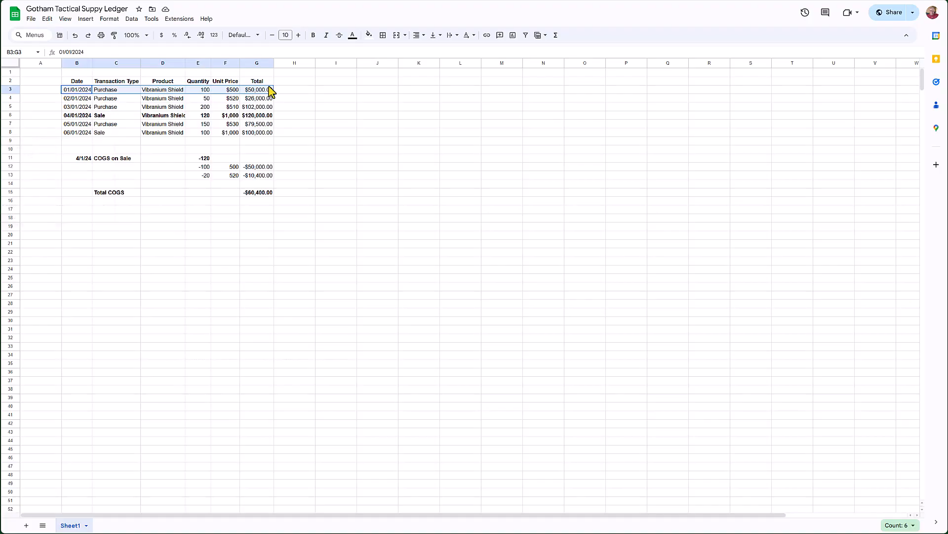
click(79, 90)
key(ctrl+Tab)
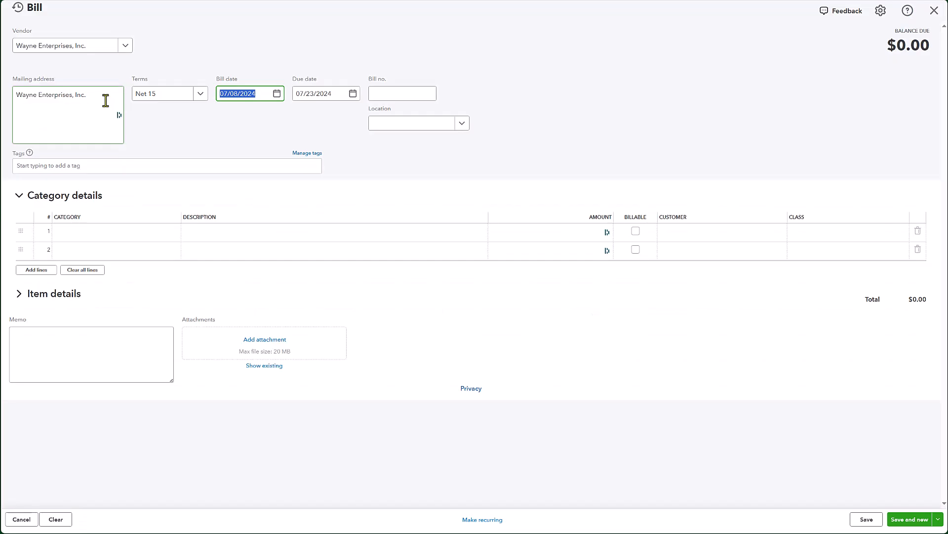
text(01/01/2024)
key(Tab)
key(Tab)
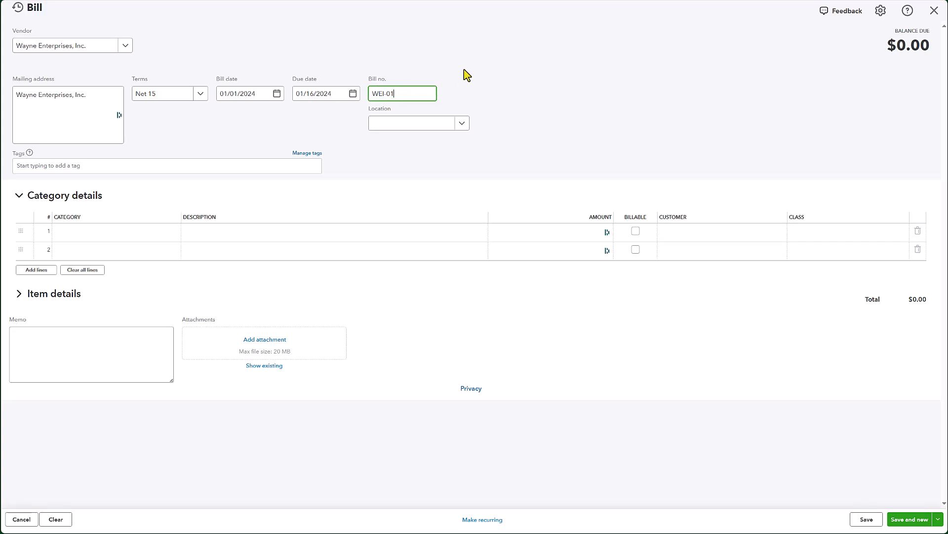
Step: Switch the bill to item details and choose Vibranium Shields as the first line's product
click(91, 247)
click(19, 295)
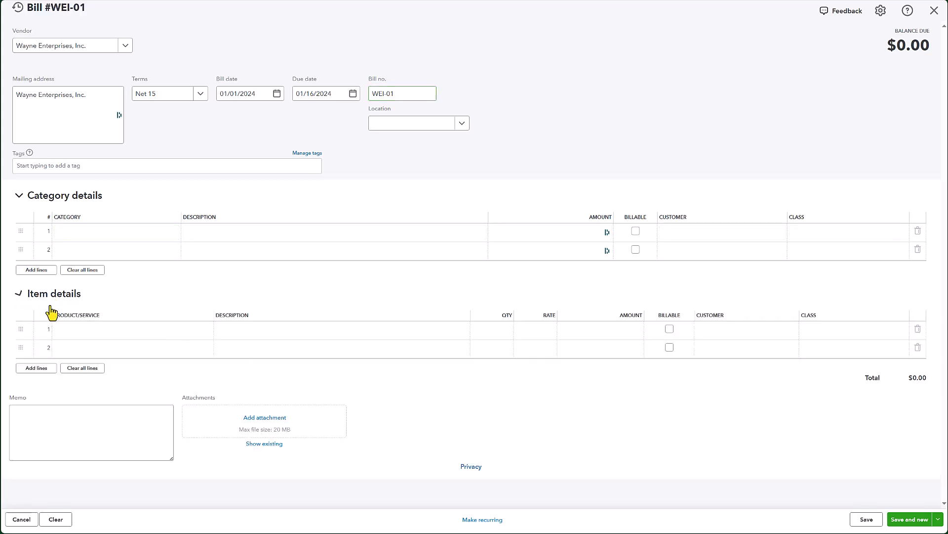
click(21, 196)
click(120, 254)
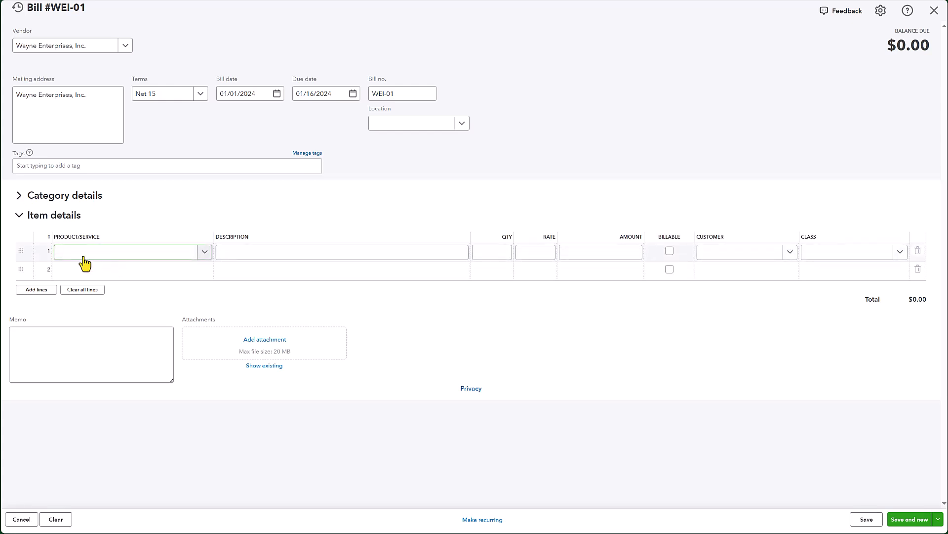
click(77, 257)
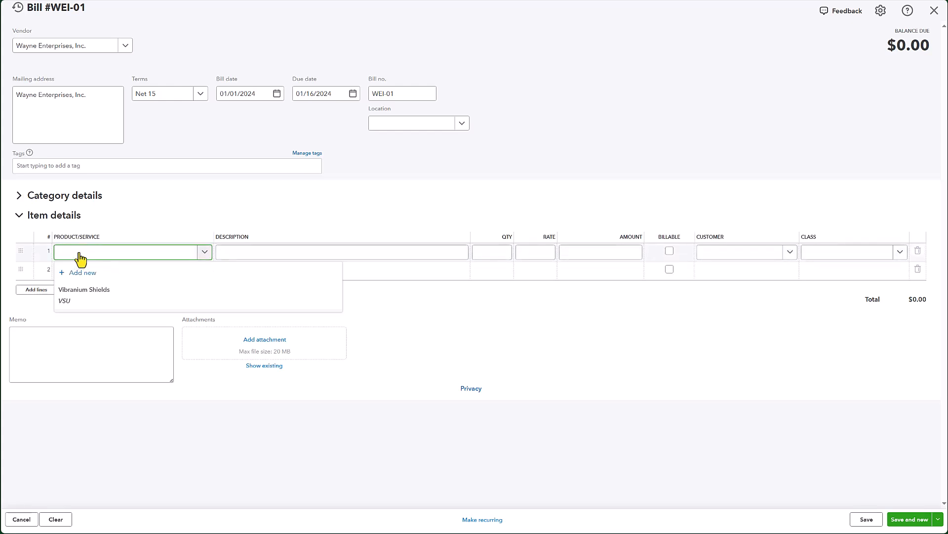
click(93, 298)
Step: Enter quantity 100 at rate 500 from the ledger on the Vibranium Shields line and save the bill
key(Tab)
key(Tab)
key(alt+Tab)
key(ctrl+c)
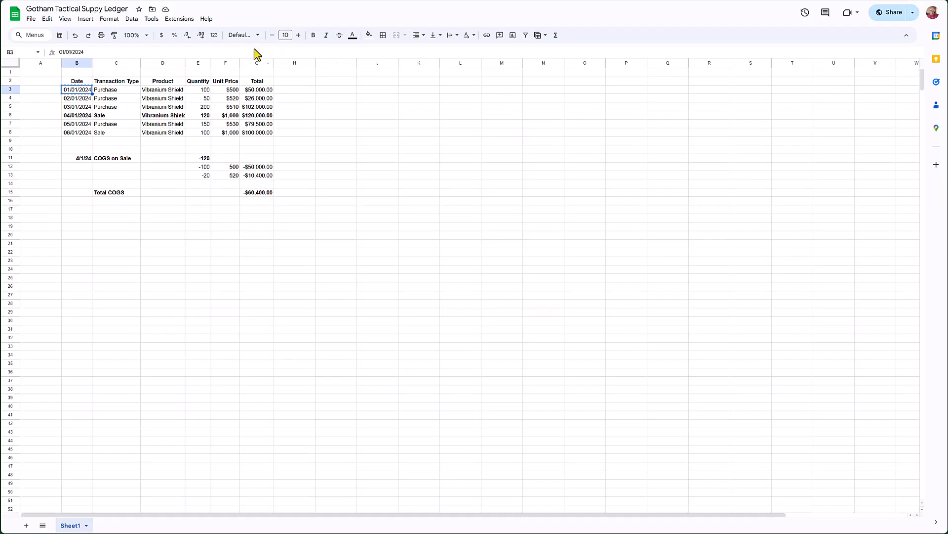
click(204, 91)
click(228, 90)
key(alt+Tab)
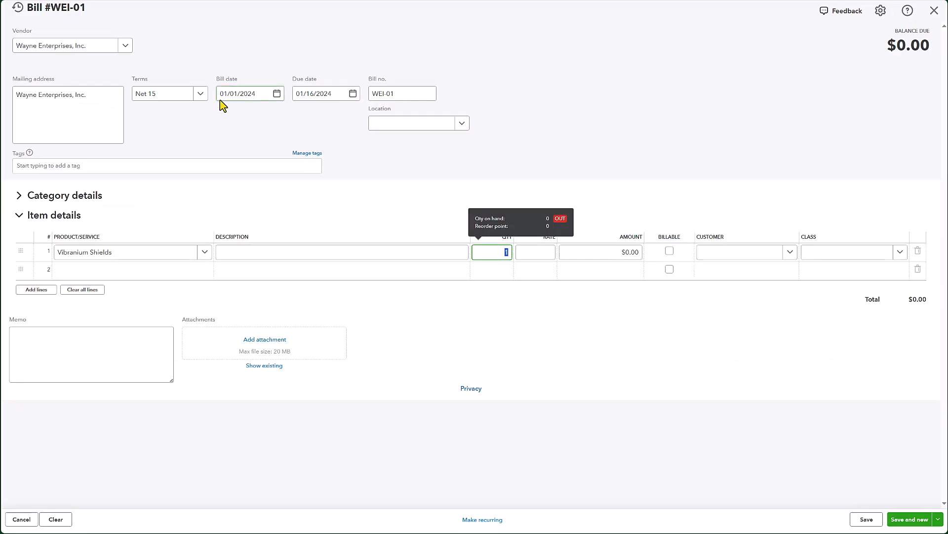
key(Tab)
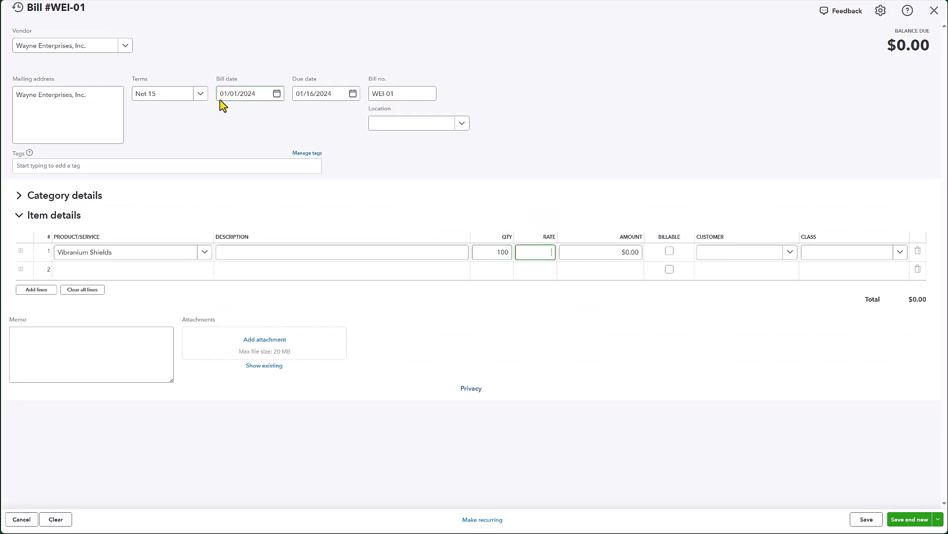
text(500)
key(Tab)
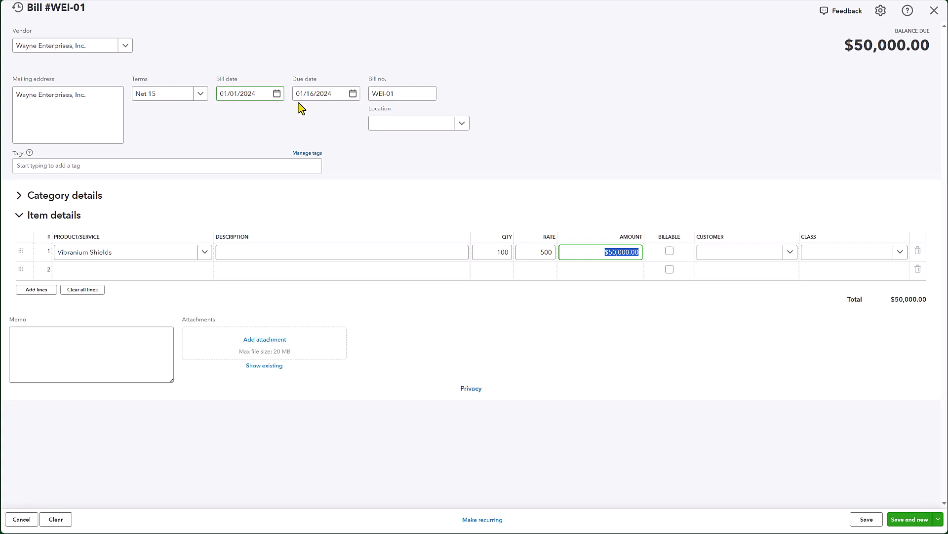
key(Tab)
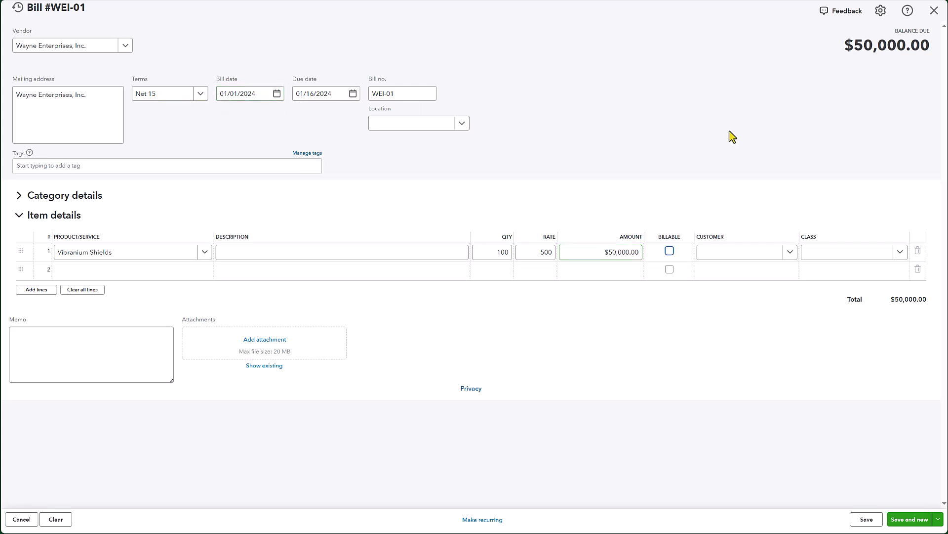
key(Tab)
click(908, 524)
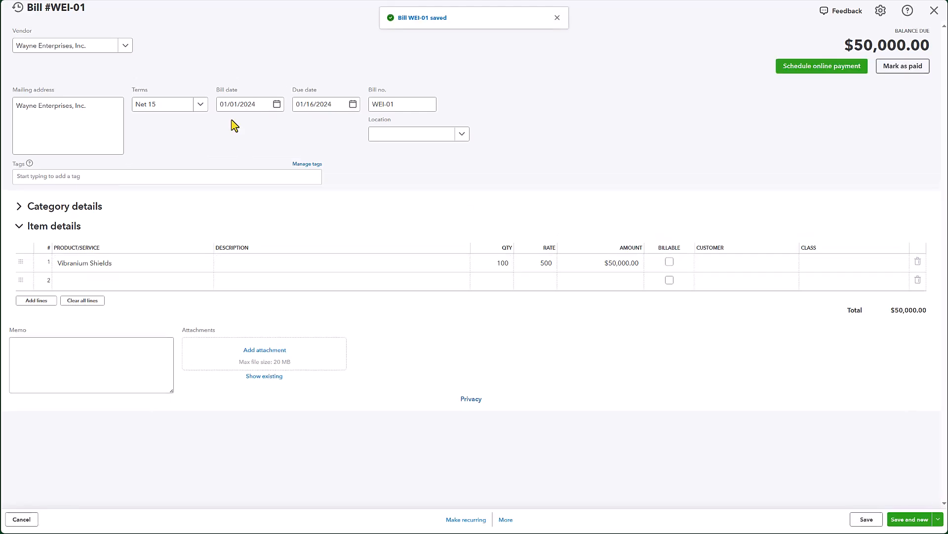
Step: Check the ledger's second purchase and choose Wayne Enterprises, Inc. as vendor on the new bill
key(ctrl+Tab)
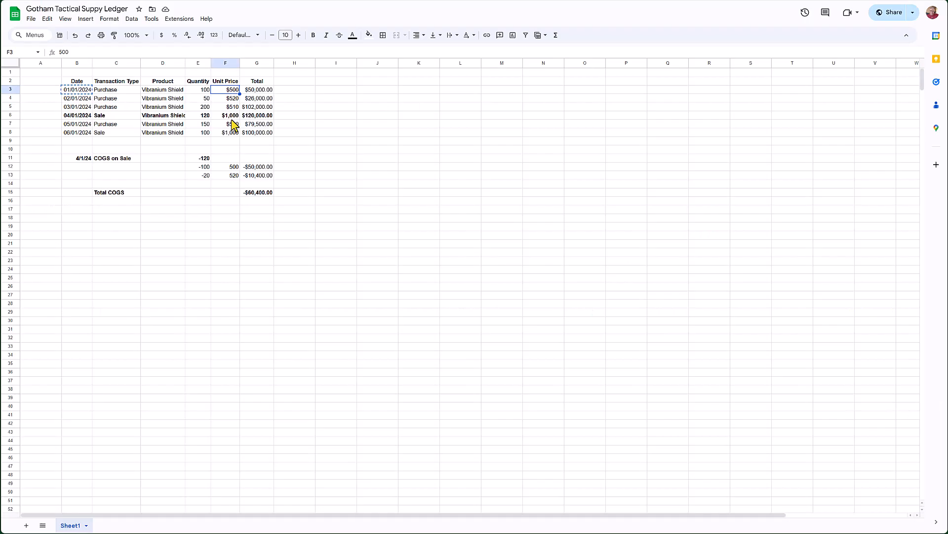
click(74, 98)
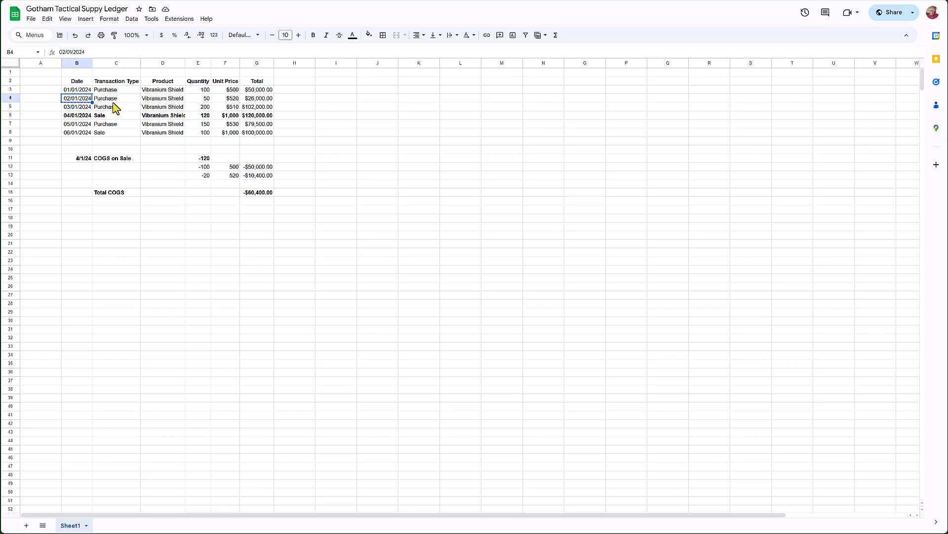
key(ctrl+Tab)
click(58, 50)
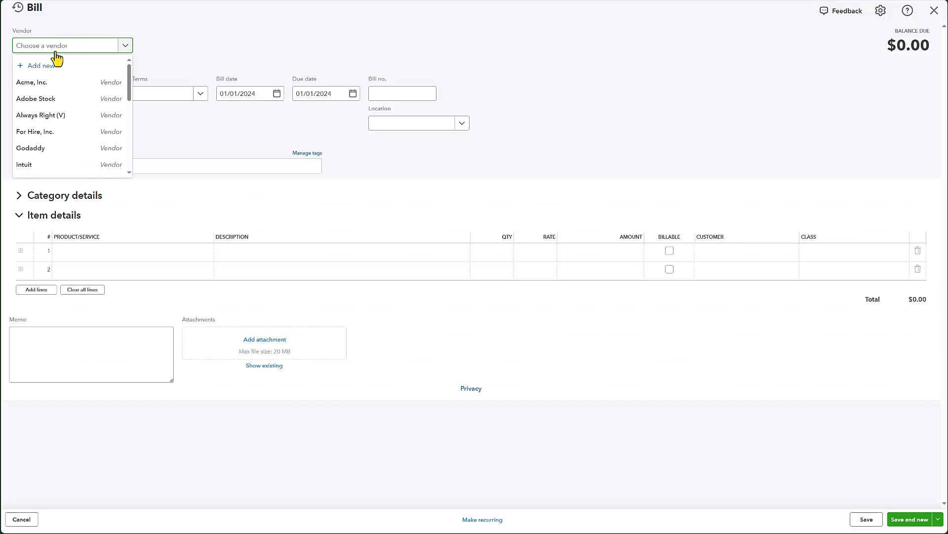
text(way)
click(55, 99)
key(Tab)
key(Tab)
key(Tab)
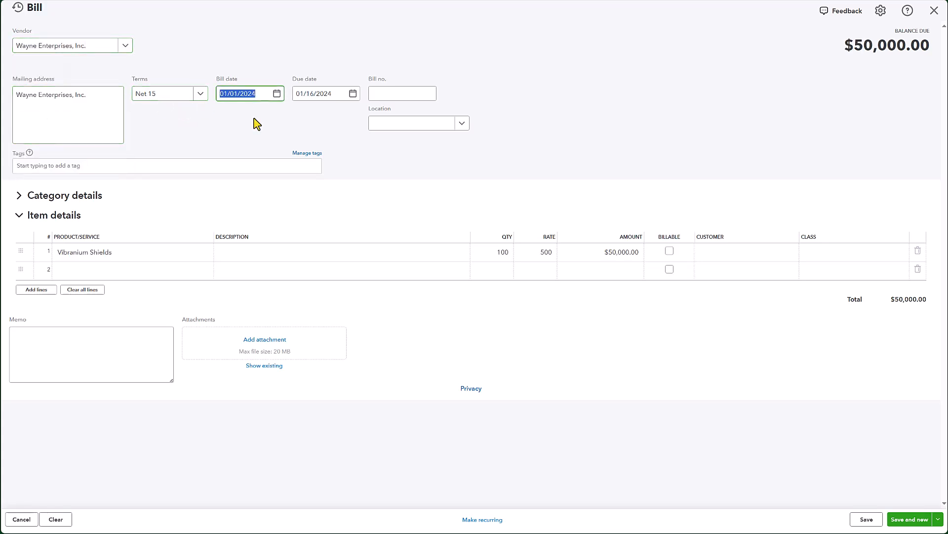
Step: Set the second bill's date to 02/01/2024
key(shift+Tab)
key(alt+Tab)
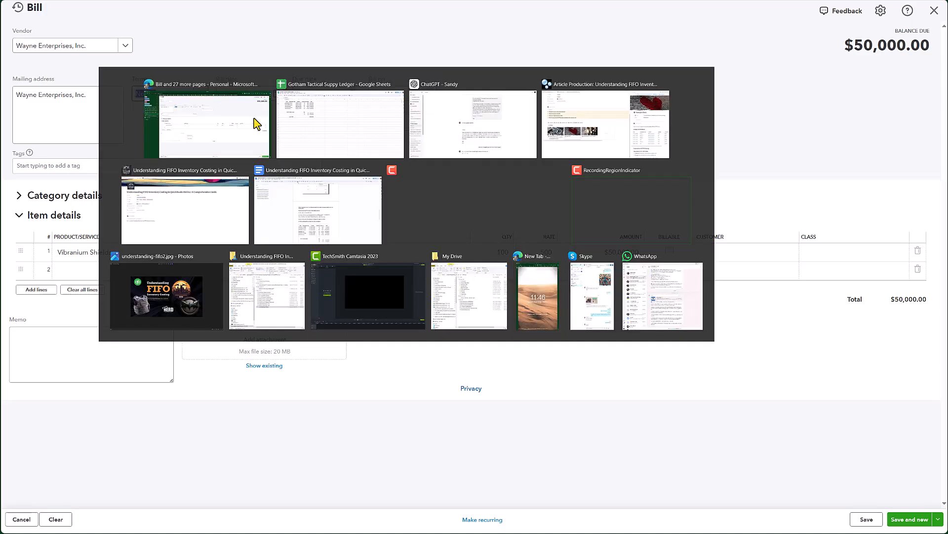
key(alt+Tab)
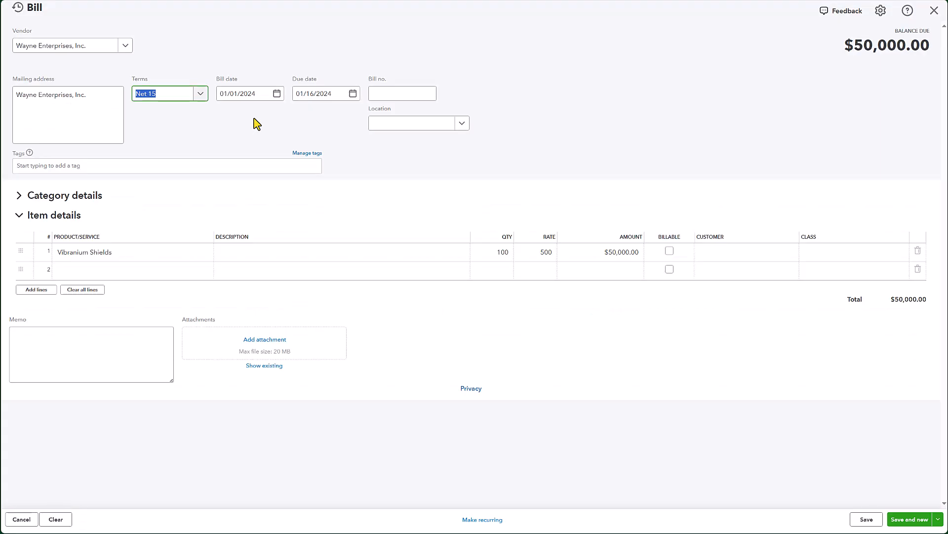
key(Tab)
text(02/01/2024)
key(Tab)
key(Tab)
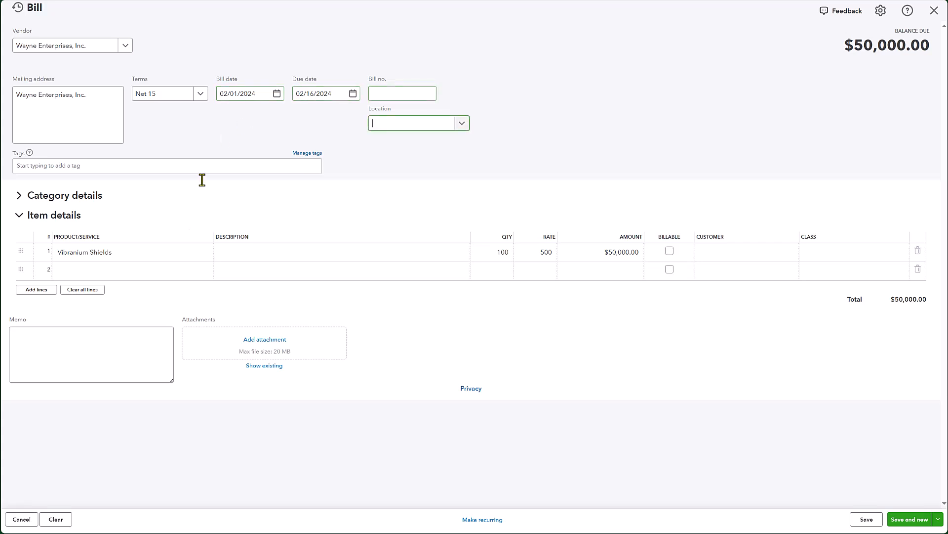
Step: Change the Vibranium Shields line to quantity 50 at rate 520
click(78, 257)
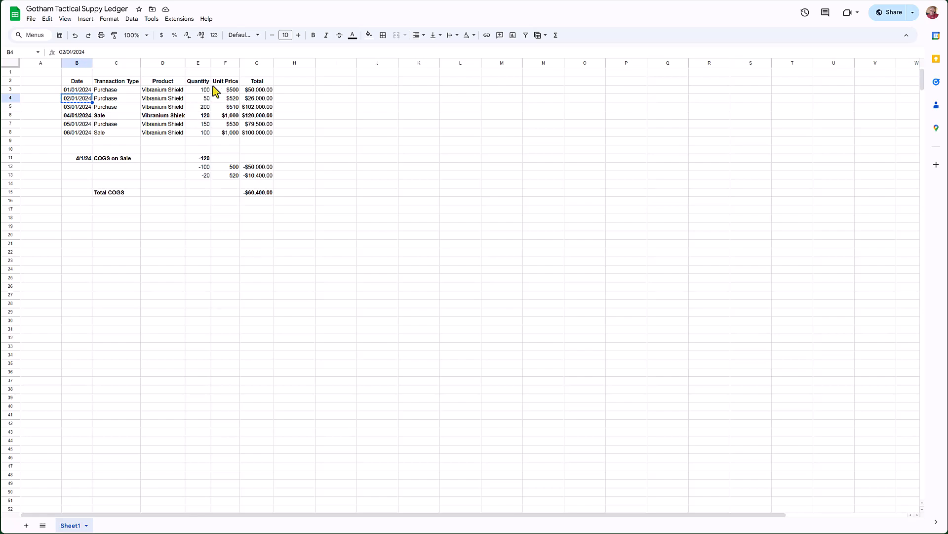
click(206, 98)
click(235, 99)
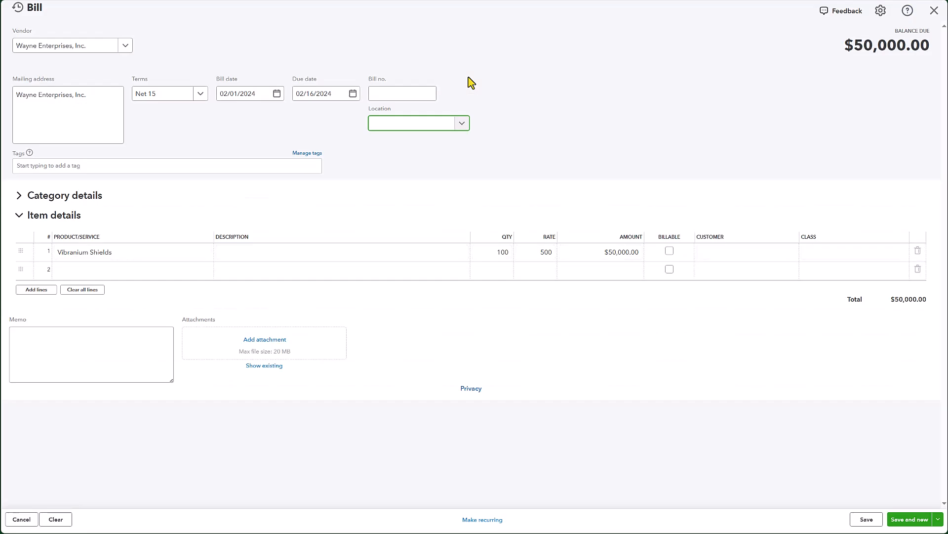
click(250, 252)
key(Tab)
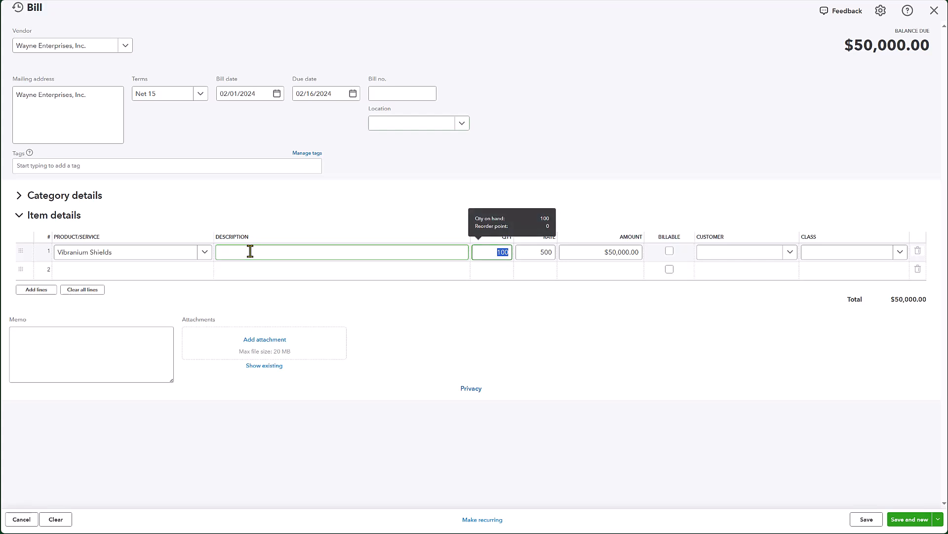
text(50)
key(Tab)
text(520)
key(Tab)
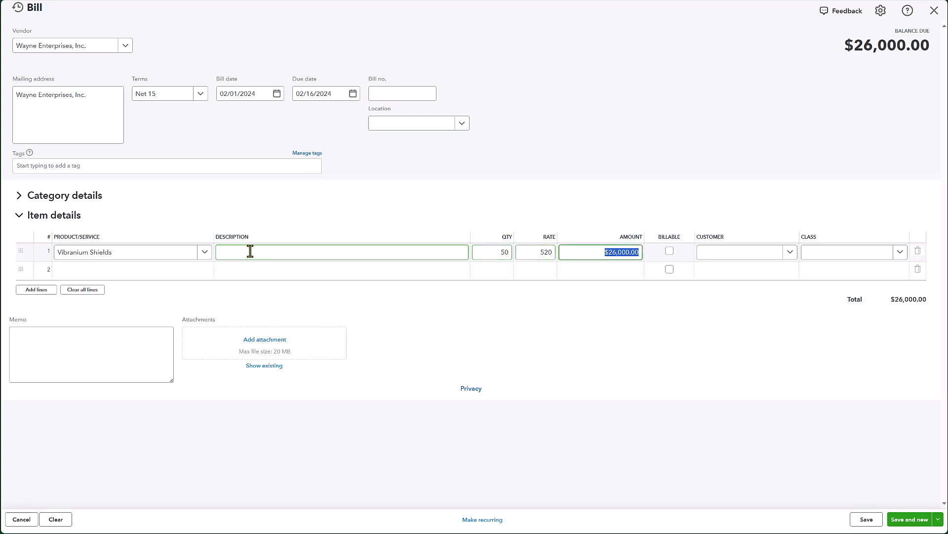
Step: Save the second bill and start a new one, then check the ledger's next purchase
key(Tab)
key(Tab)
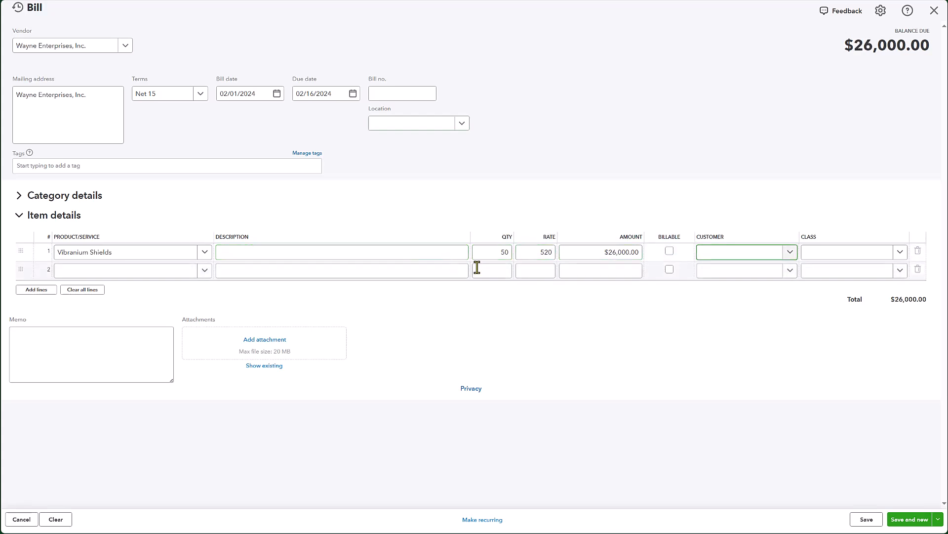
click(912, 522)
key(alt+Tab)
key(Down)
key(Left)
key(Left)
key(Left)
key(Left)
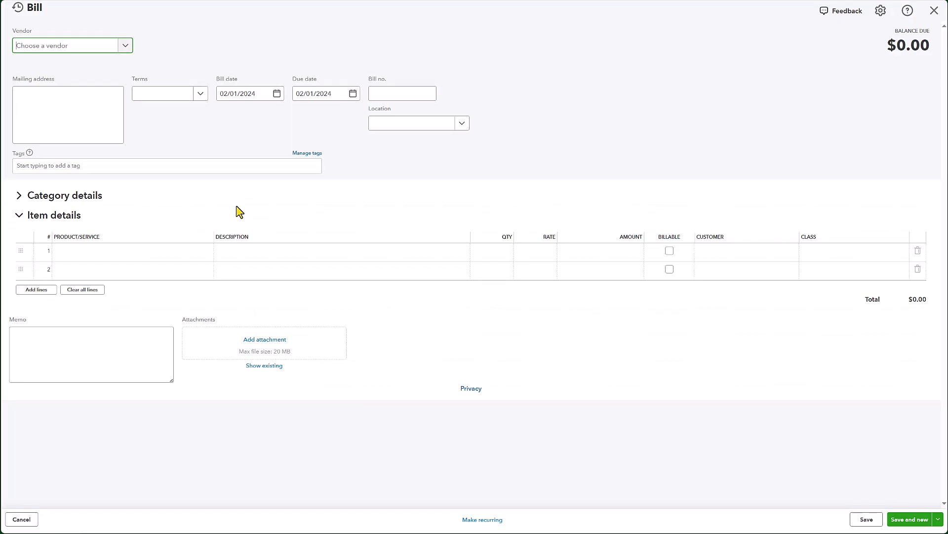
Step: Choose Wayne Enterprises, Inc. as vendor on the new bill and set the bill date to 03/01/2024
click(37, 46)
text(wayne)
click(58, 86)
text(03/01/2024)
key(Tab)
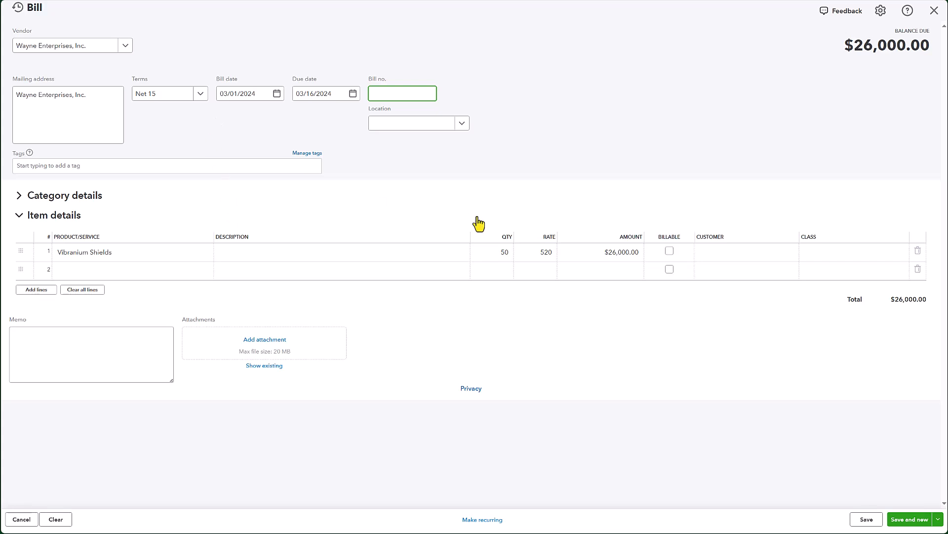
Step: Set the Vibranium Shields line to quantity 200 at rate 510 and save the bill, starting a new one
click(495, 250)
double_click(500, 252)
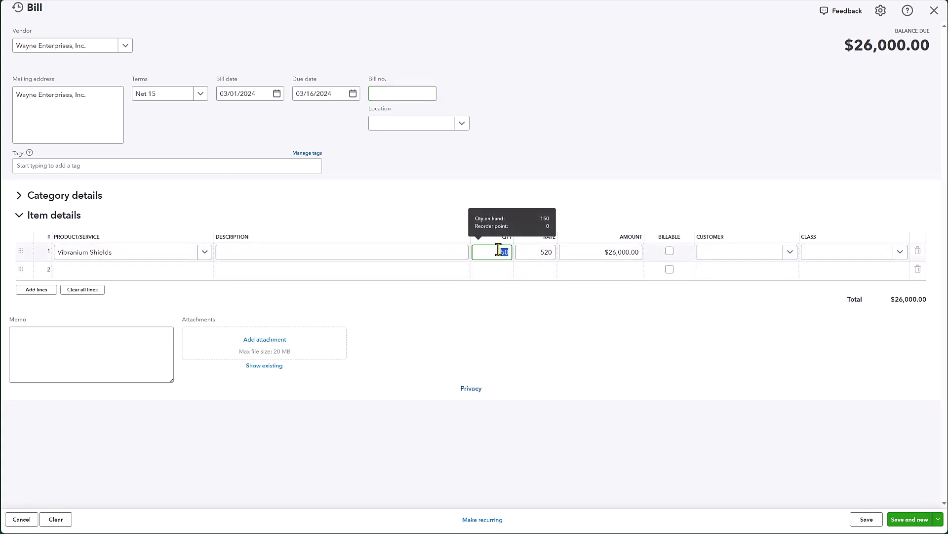
text(200)
key(Tab)
text(510)
key(Tab)
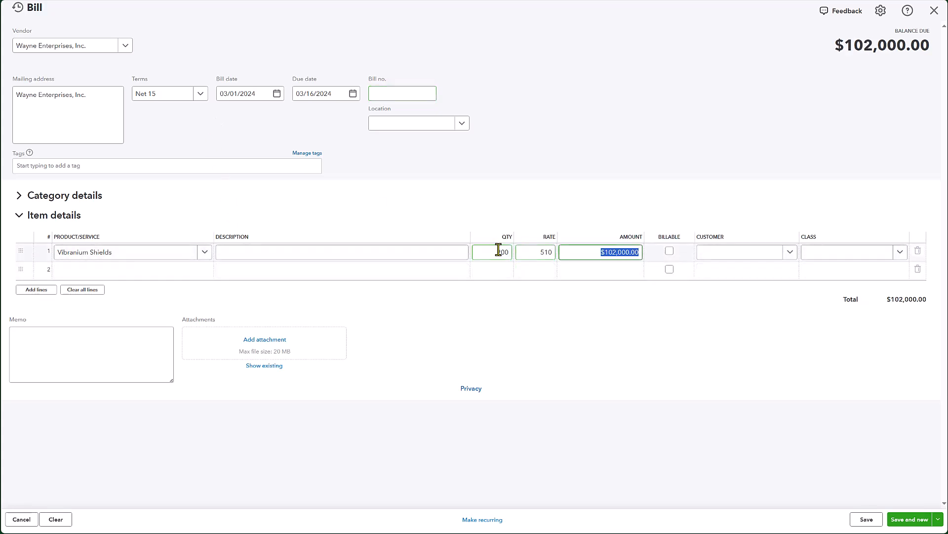
key(Tab)
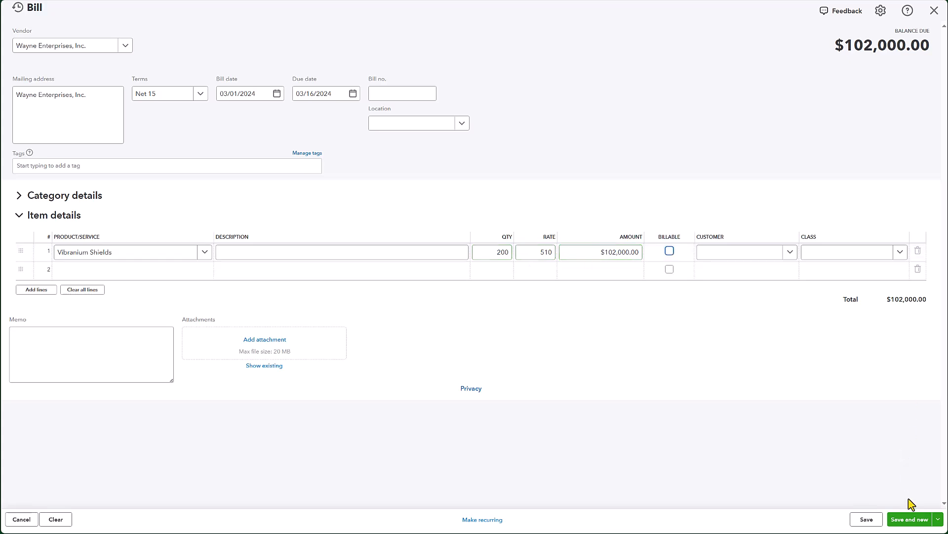
click(910, 518)
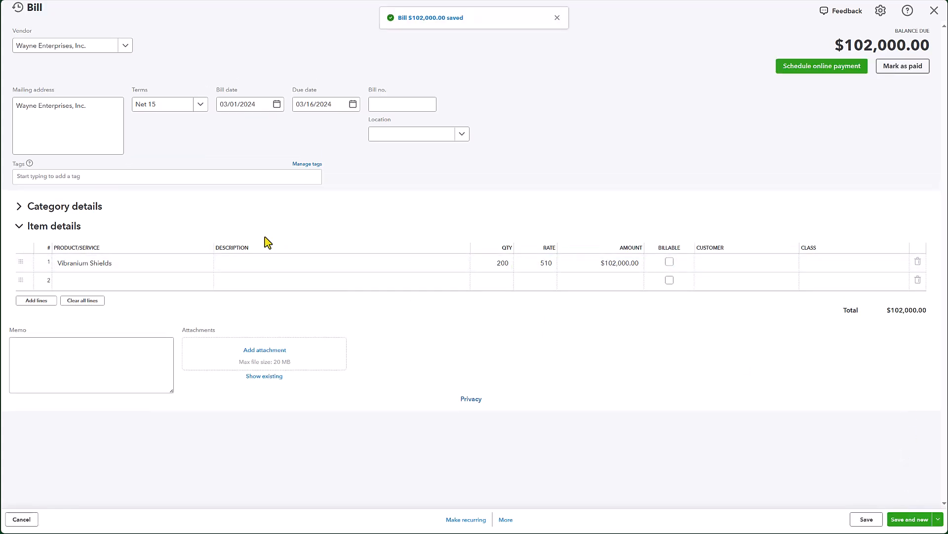
Step: Check the ledger's 05/01/2024 purchase, choose Wayne Enterprises, Inc. as vendor and set the bill date to 05/01/2024
key(ctrl+Tab)
click(84, 124)
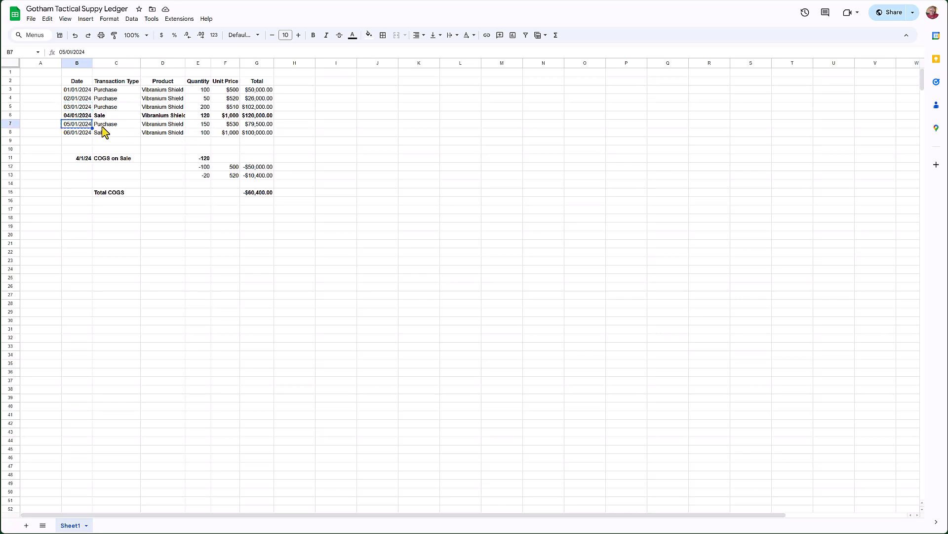
key(ctrl+Tab)
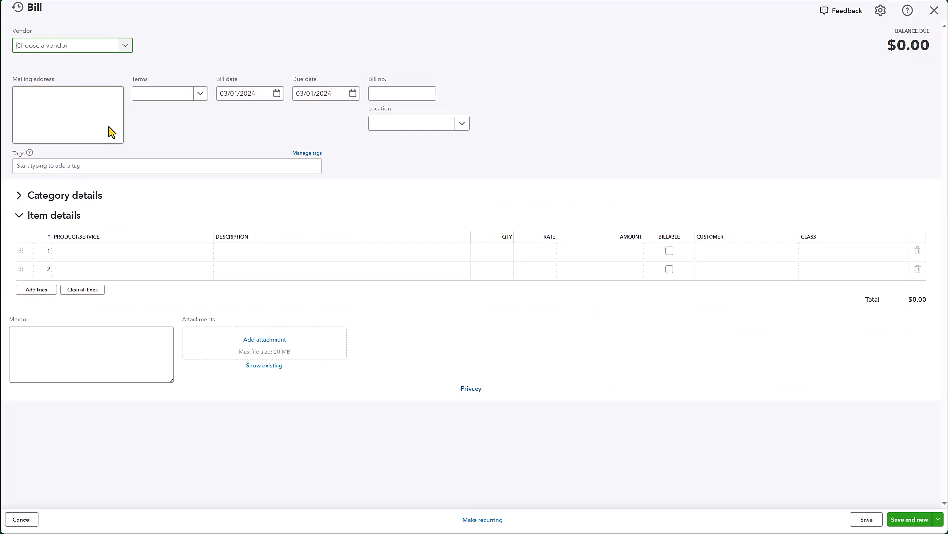
text(Wayne)
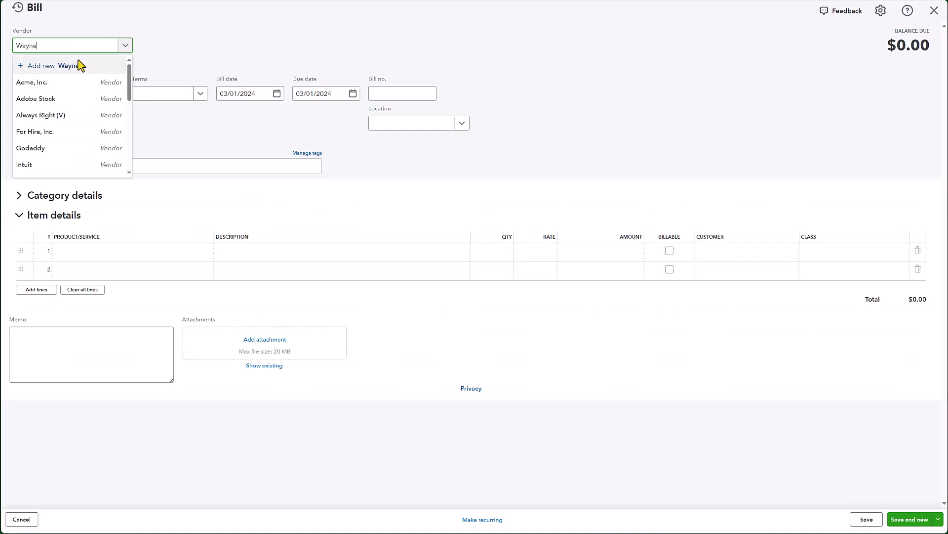
click(72, 90)
key(Tab)
key(Tab)
key(Tab)
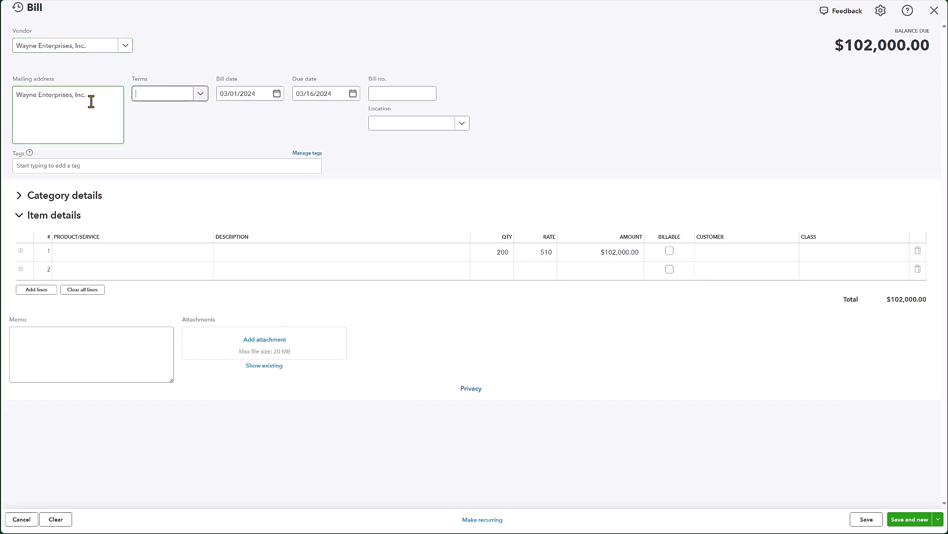
key(Tab)
key(Tab)
key(Tab)
Step: Look up the ledger's unit price and set the Vibranium Shields line to quantity 150 at rate 530
key(ctrl+Tab)
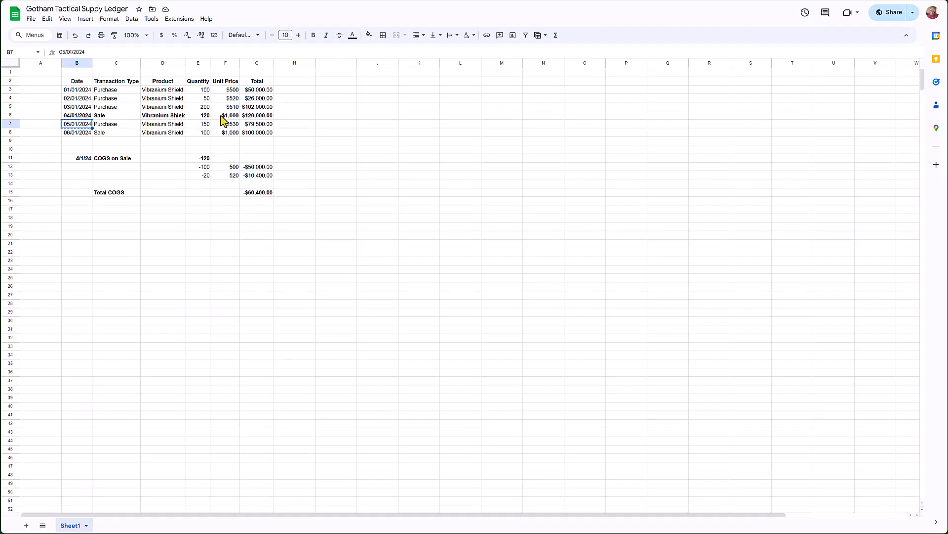
click(210, 126)
click(225, 125)
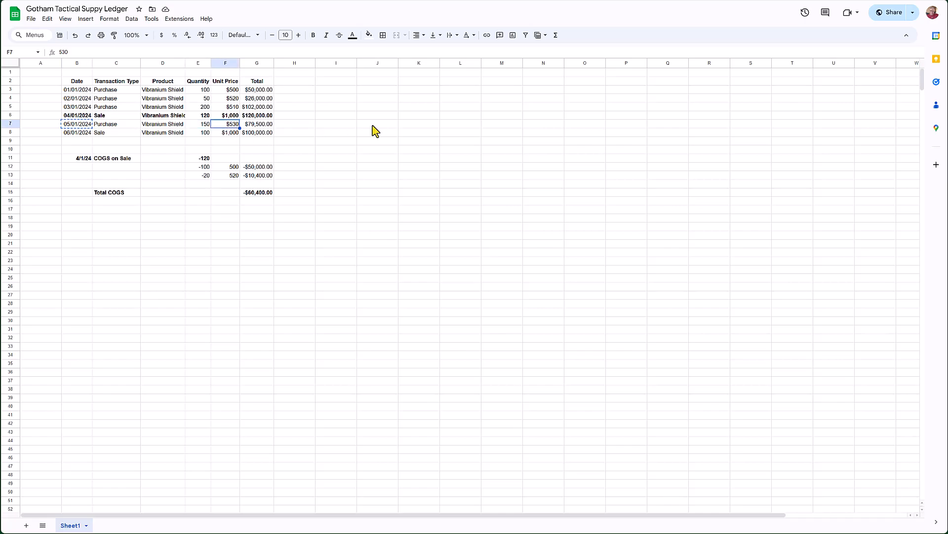
key(ctrl+shift+Tab)
click(511, 269)
click(508, 254)
double_click(507, 256)
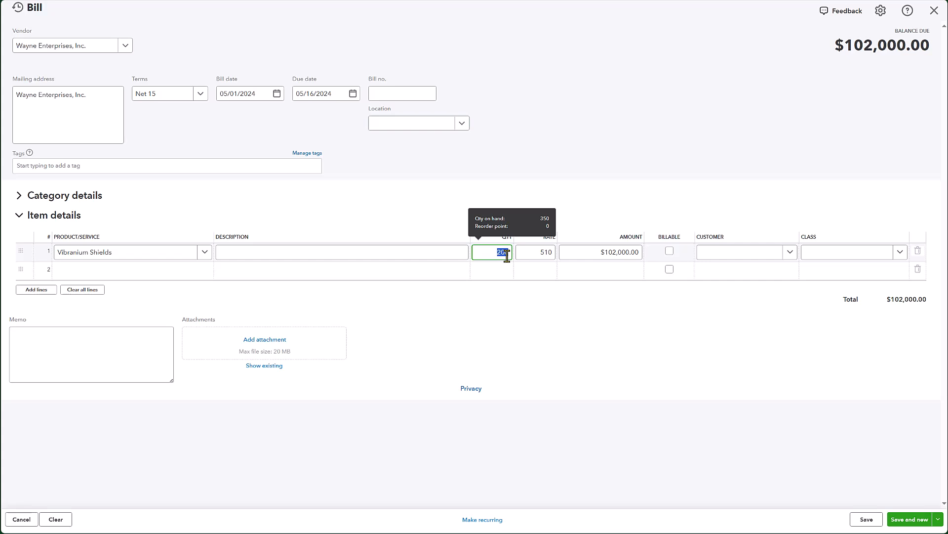
key(Tab)
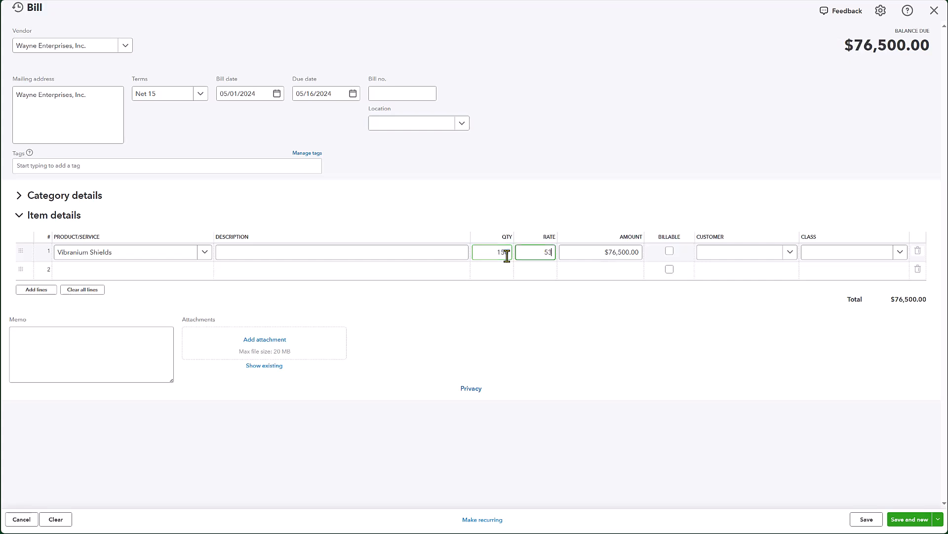
text(530)
key(Tab)
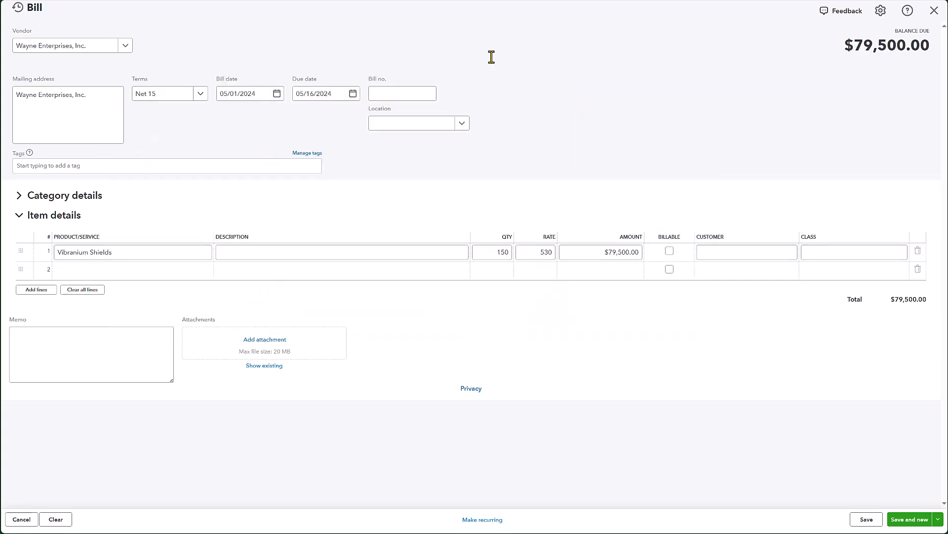
Step: Save and close the fourth bill
key(alt+Tab)
key(Right)
key(alt+Tab)
click(937, 518)
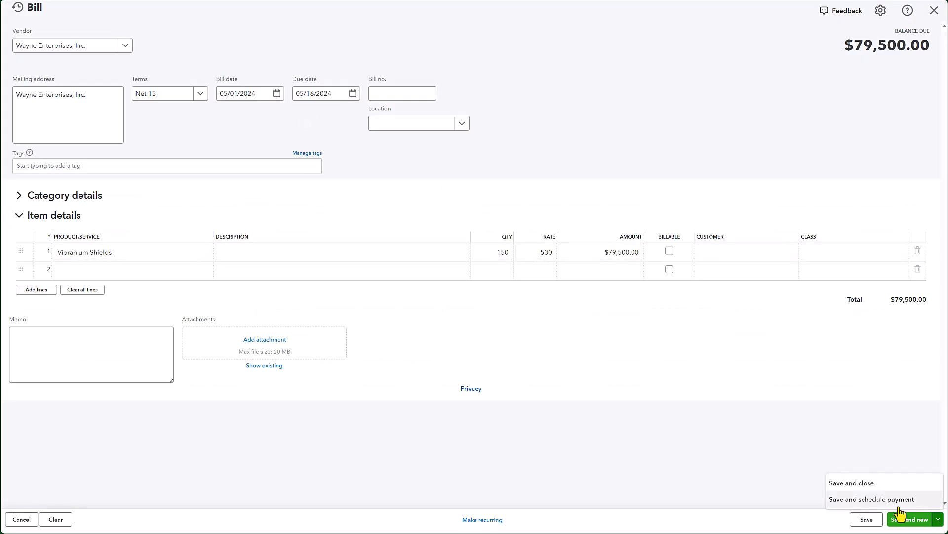
click(846, 483)
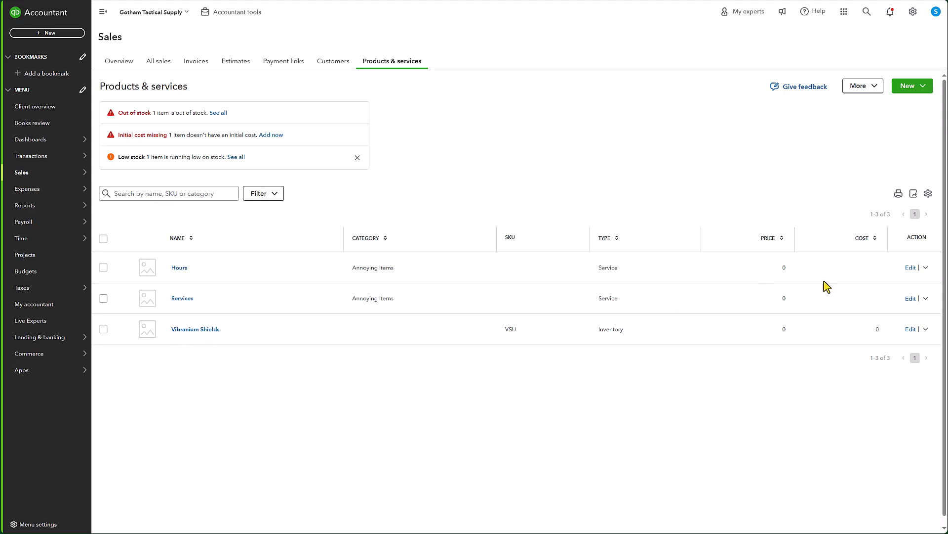
Step: Add the quantity on hand column to the products and services list and refresh the page
click(928, 193)
click(846, 327)
click(822, 231)
click(795, 157)
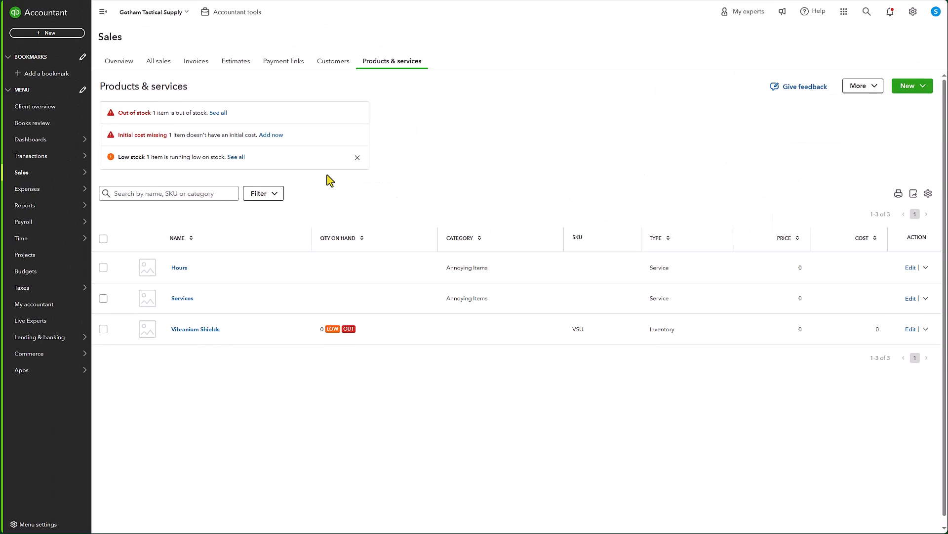
key(F5)
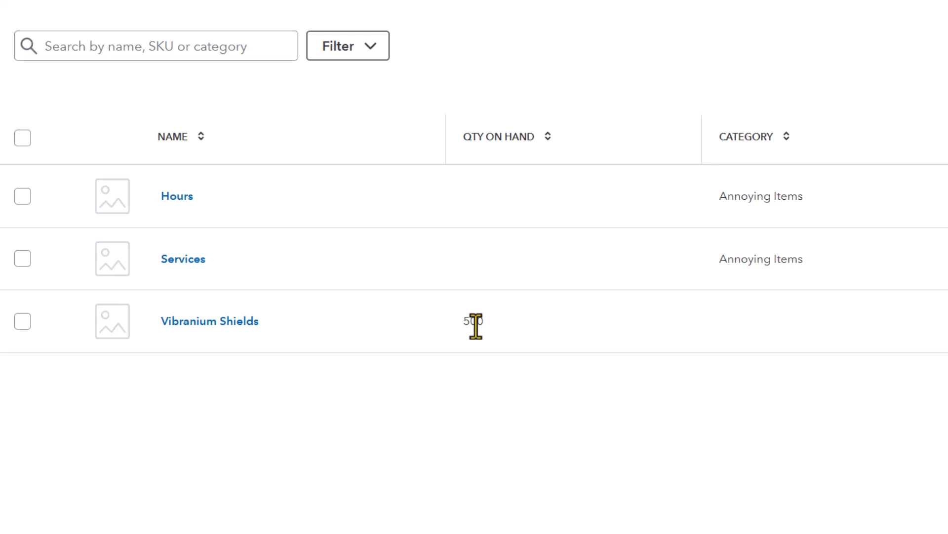
Step: Review the ledger's purchase quantities, unit prices and the COGS calculation for the 04/01/2024 sale
key(ctrl+Tab)
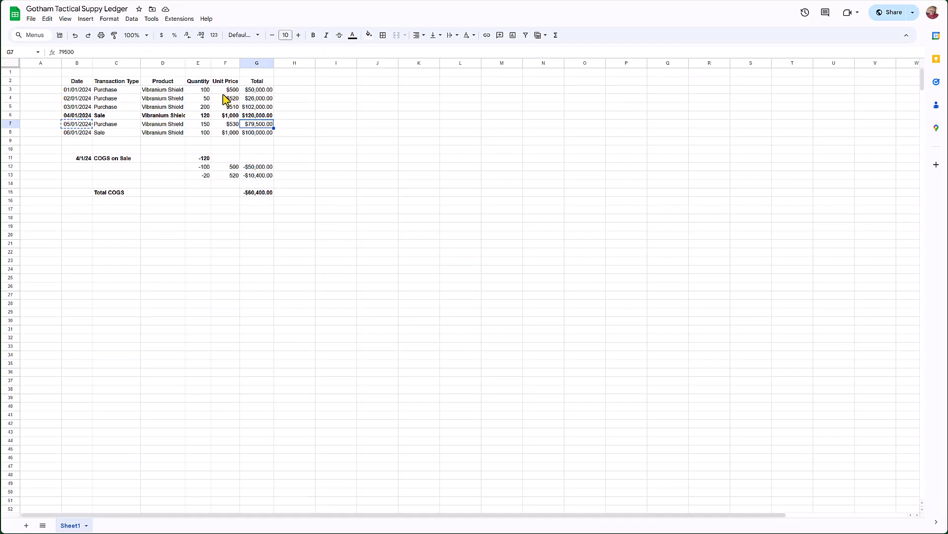
drag(205, 90, 205, 109)
ctrl+click(203, 125)
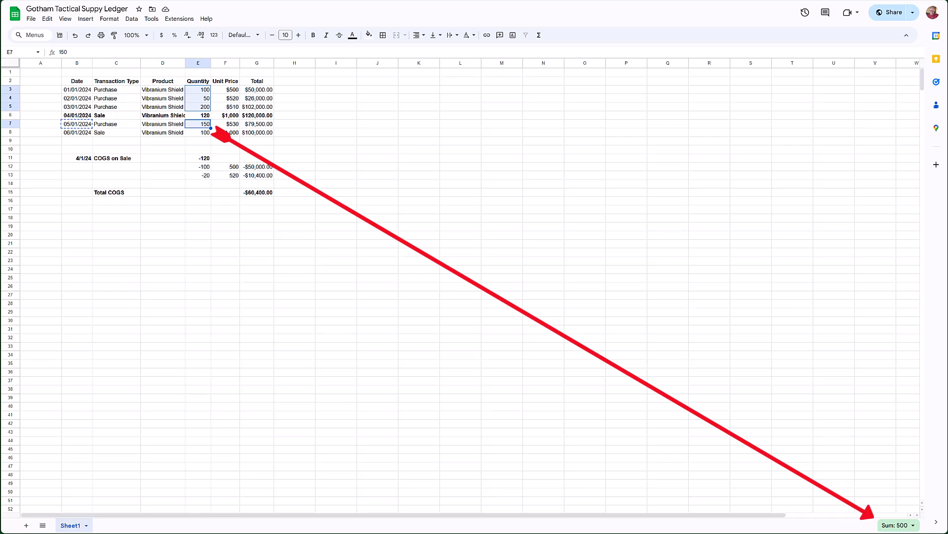
click(204, 149)
click(83, 151)
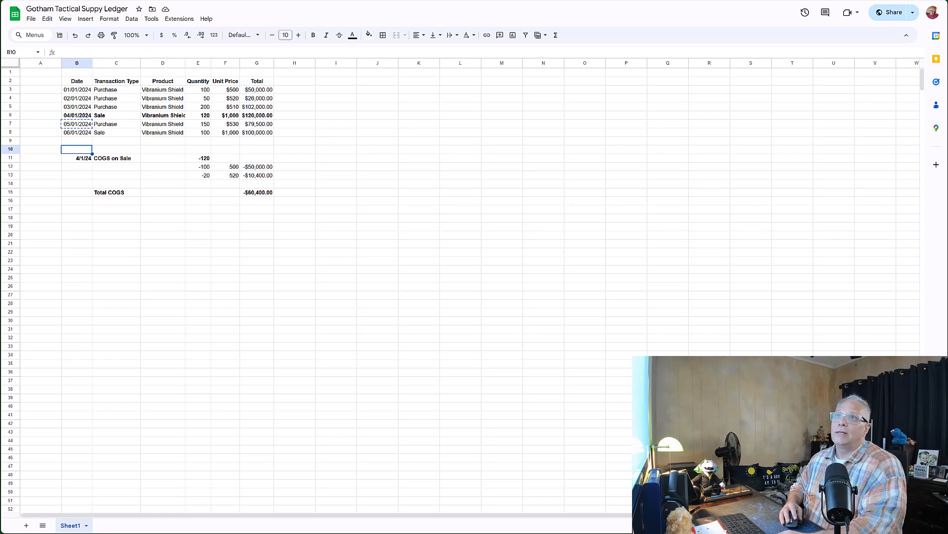
key(ctrl+Tab)
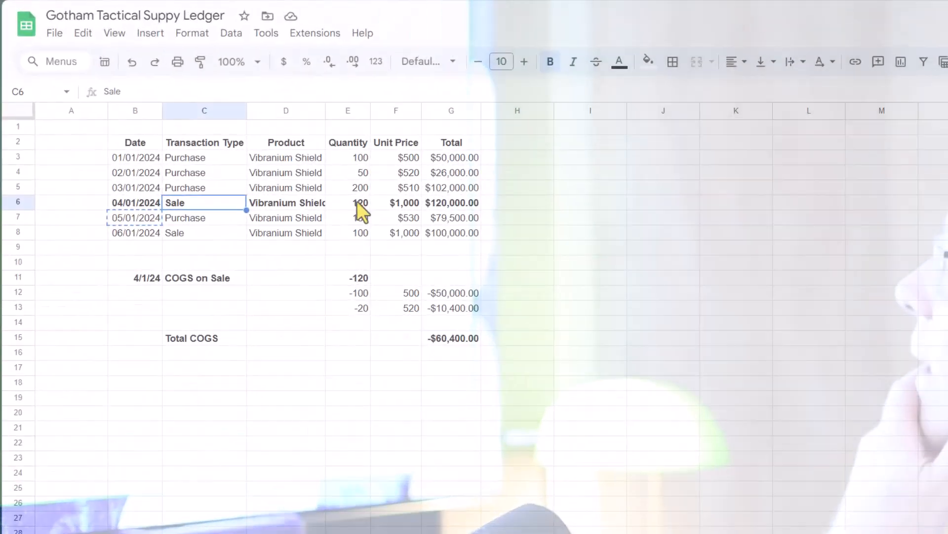
click(216, 122)
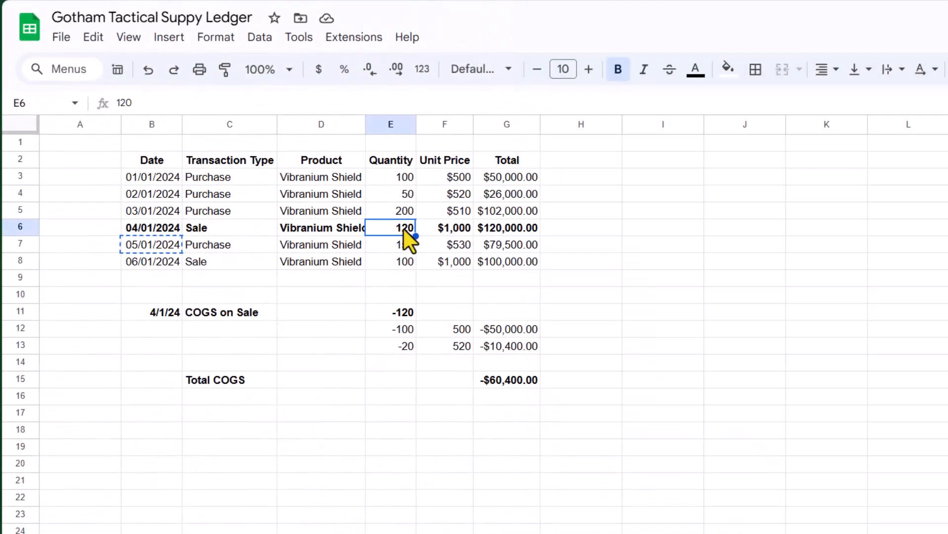
click(396, 179)
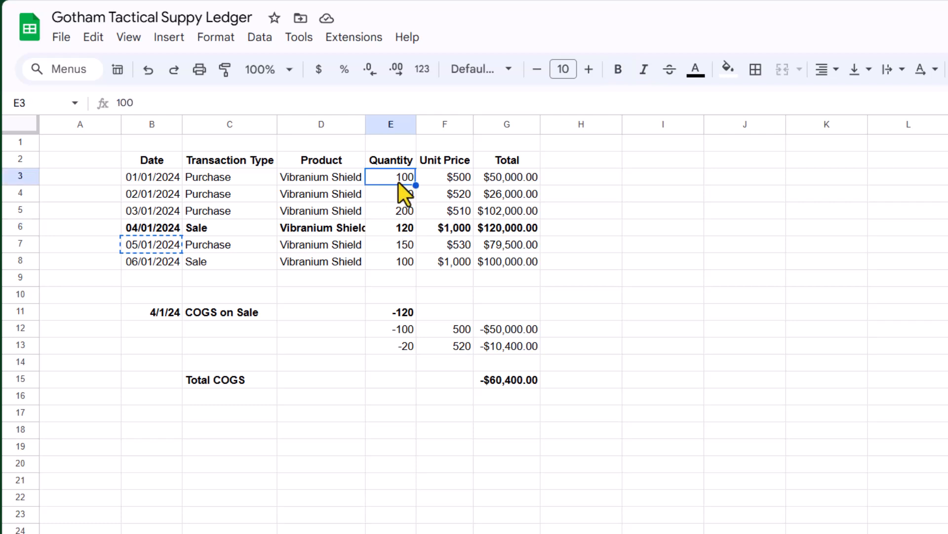
click(396, 194)
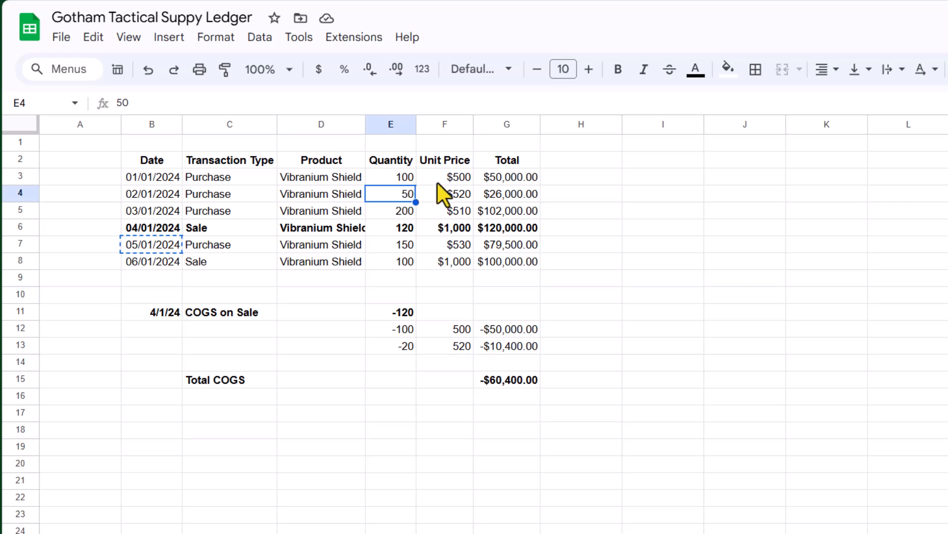
click(401, 176)
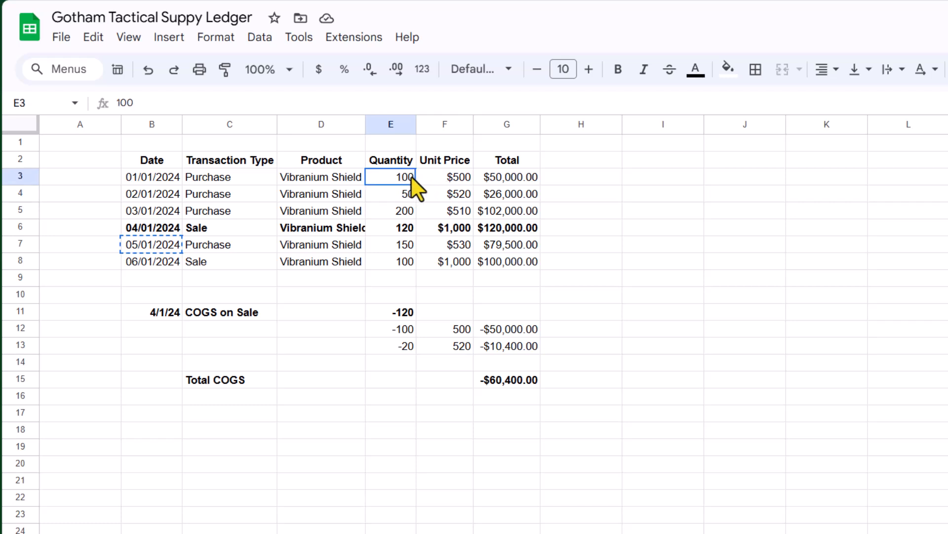
click(454, 177)
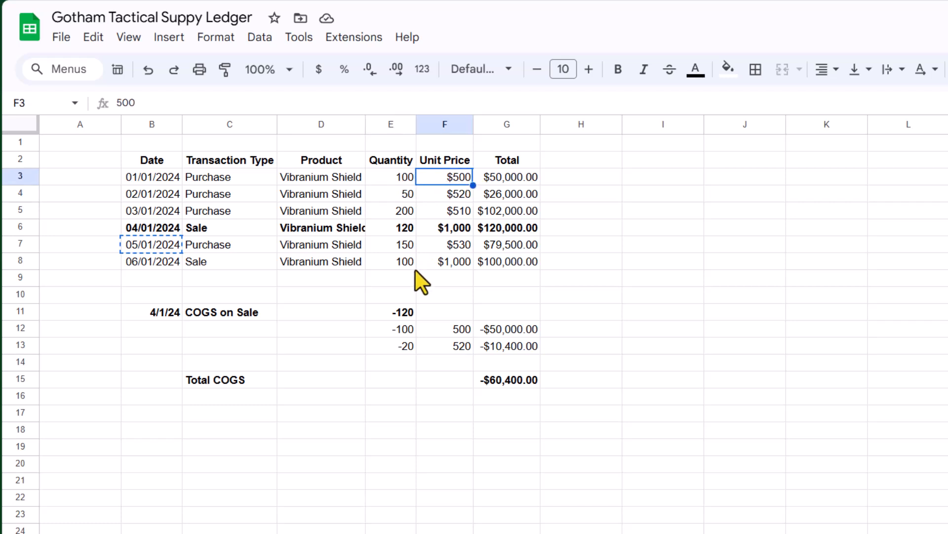
click(411, 229)
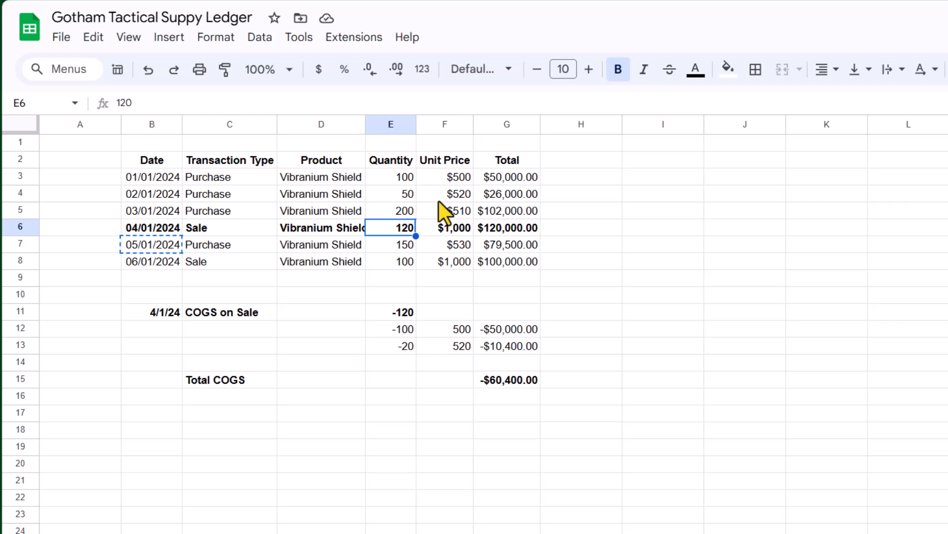
click(464, 196)
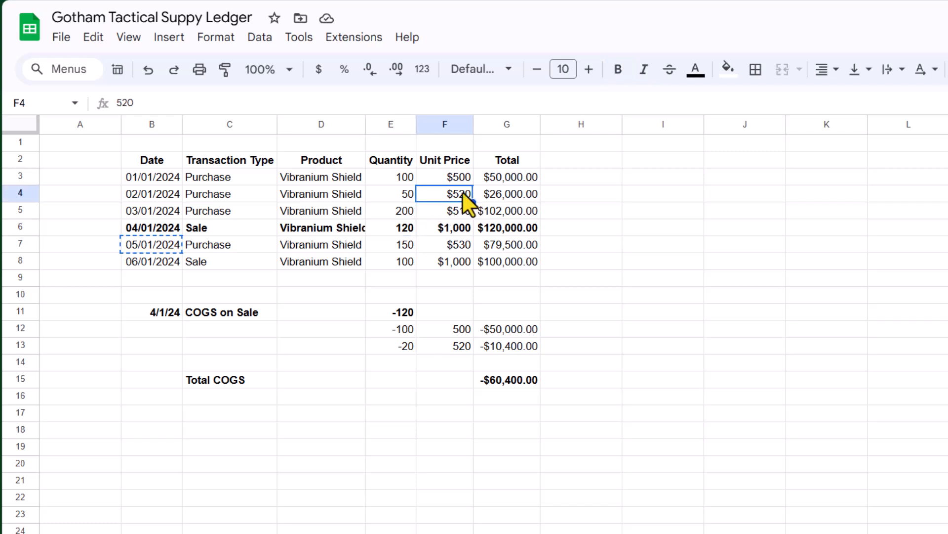
click(409, 327)
click(408, 348)
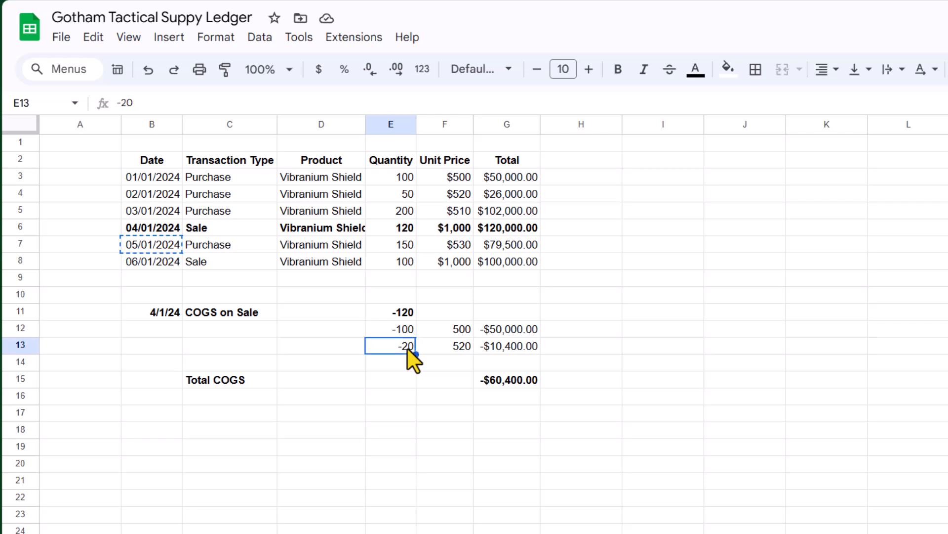
click(524, 328)
click(516, 344)
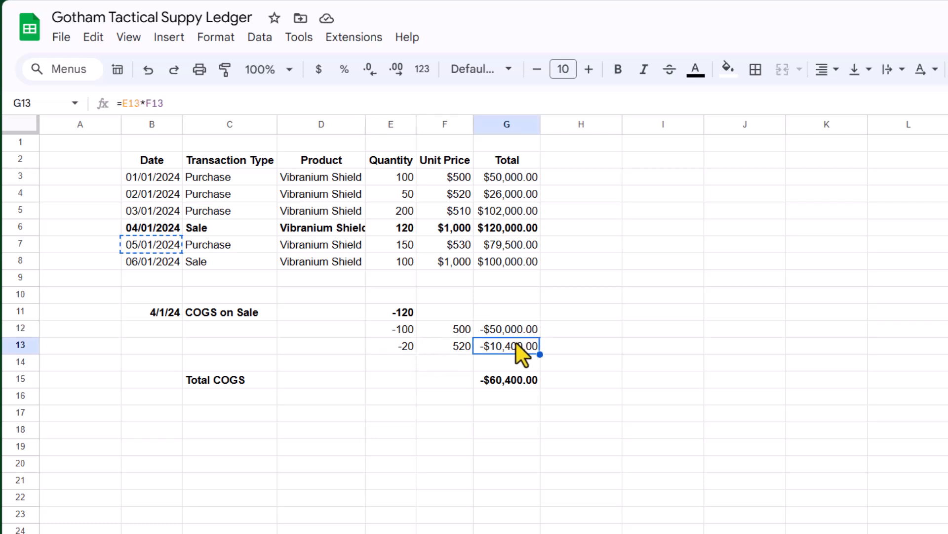
click(505, 379)
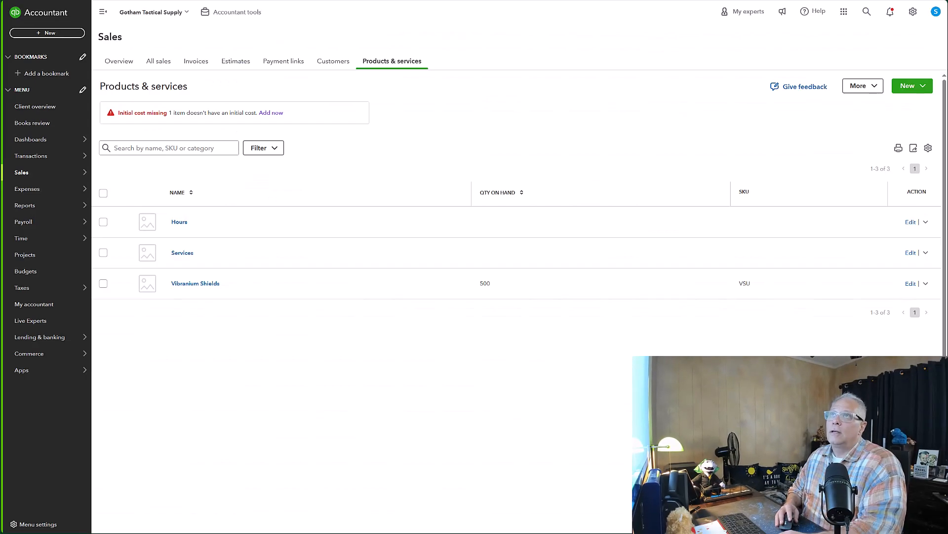
Step: Start a new sales receipt and add a new customer by entering the customer's full name
click(88, 56)
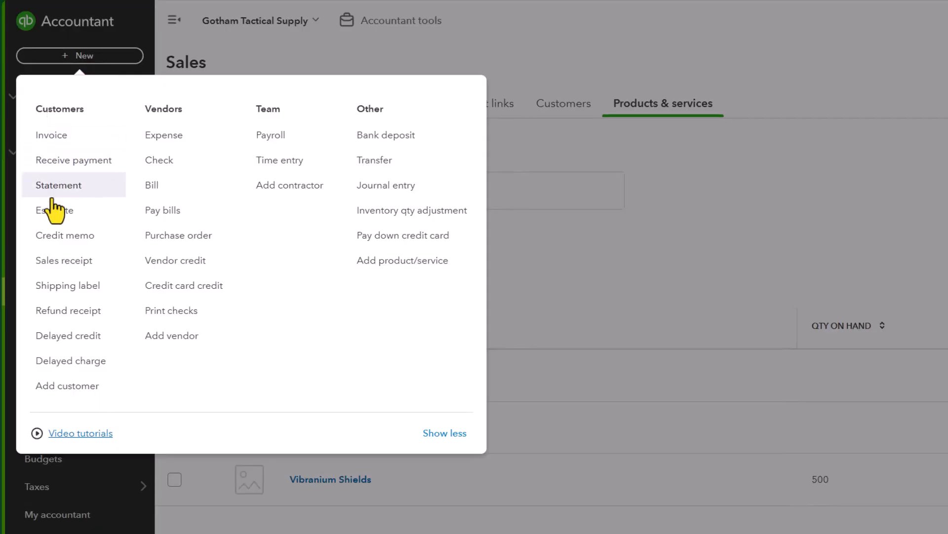
click(69, 260)
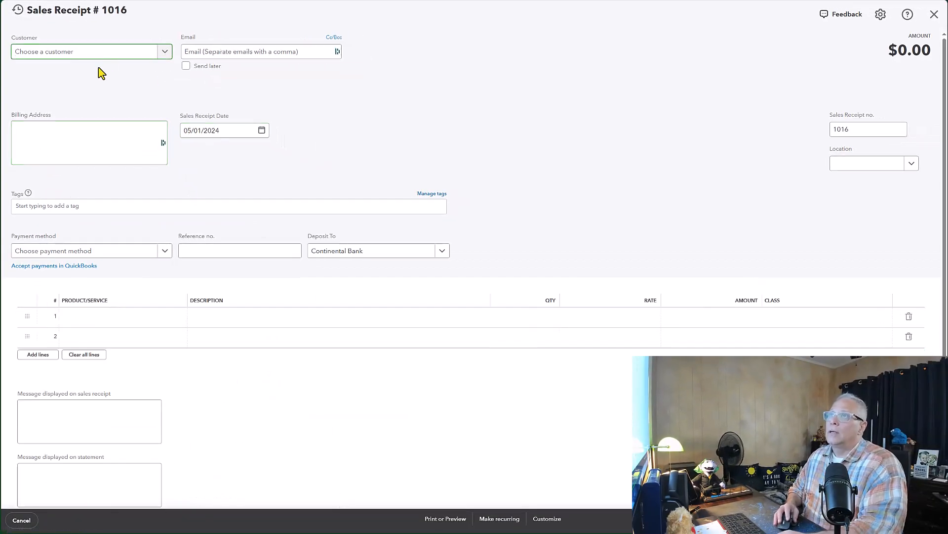
text(Steve)
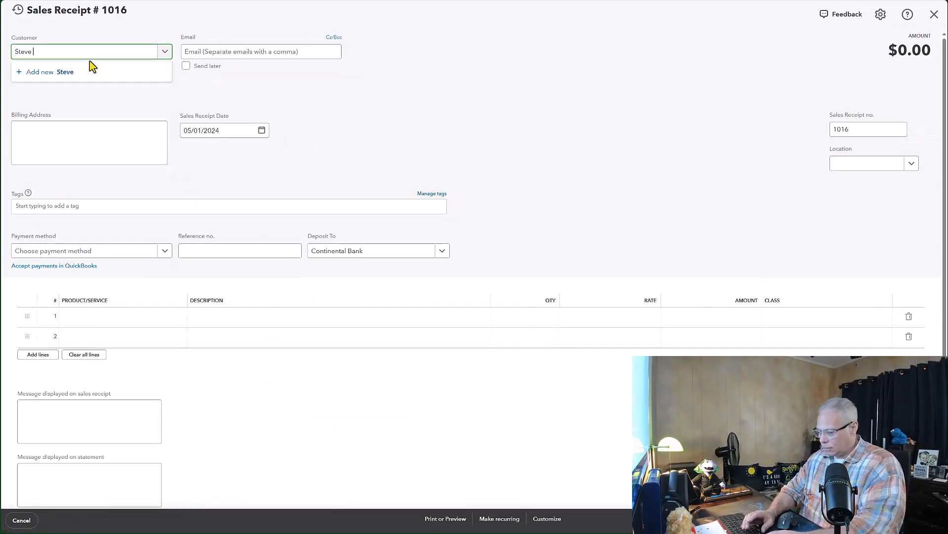
text( ROgers)
key(BackSpace)
key(BackSpace)
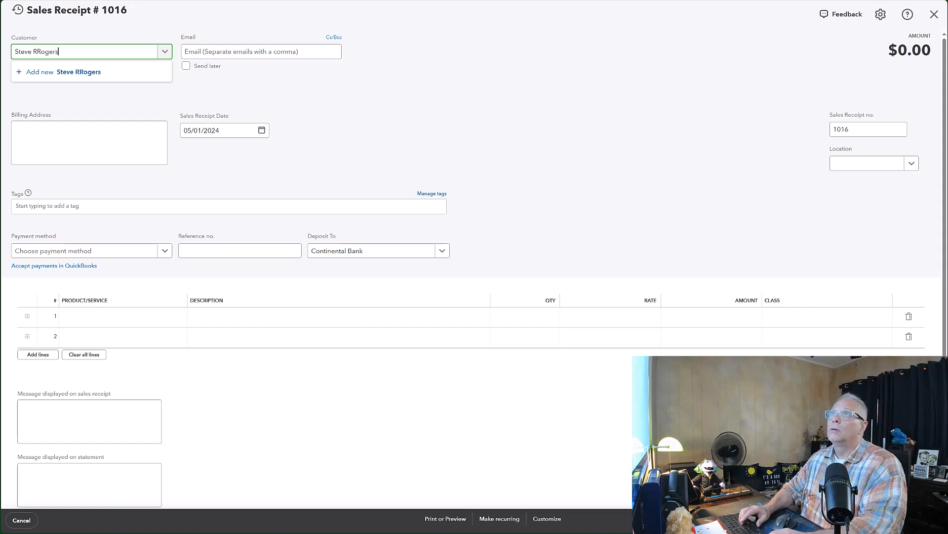
key(BackSpace)
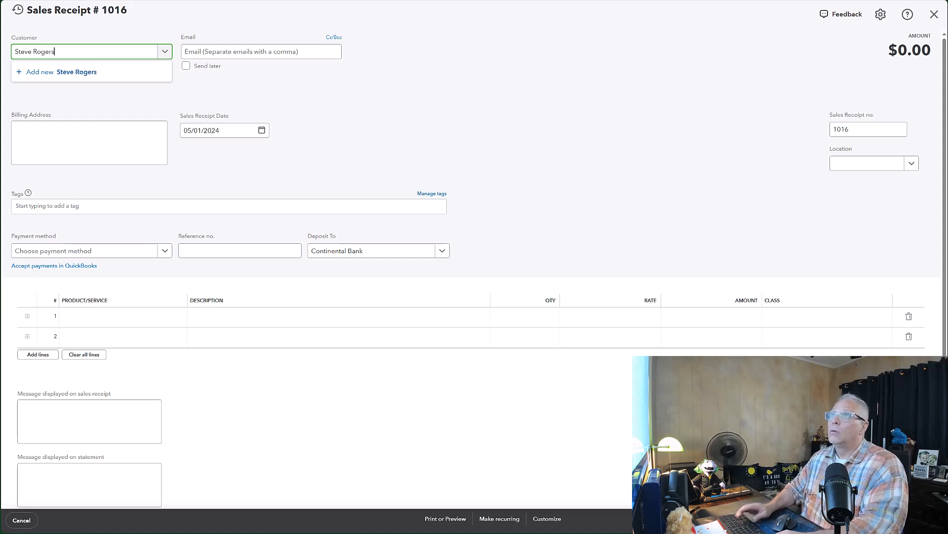
click(79, 74)
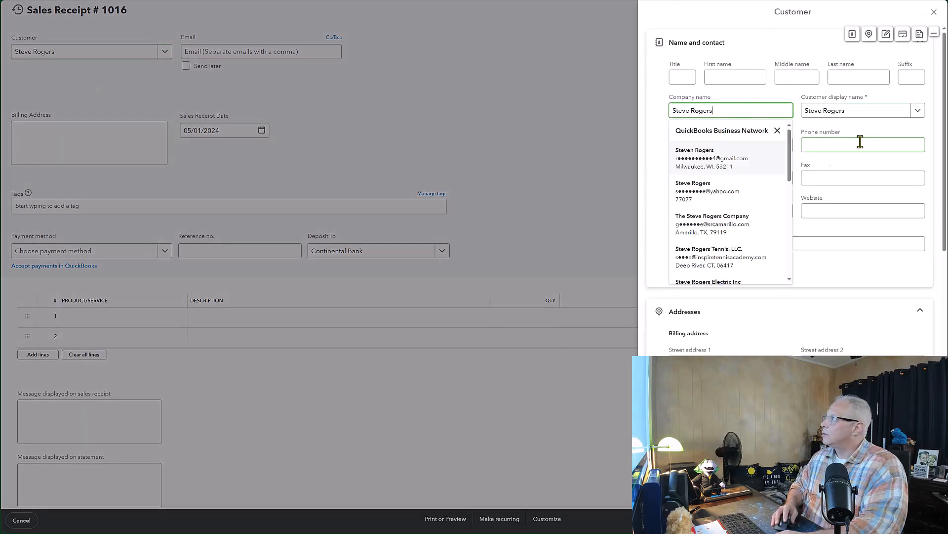
click(794, 299)
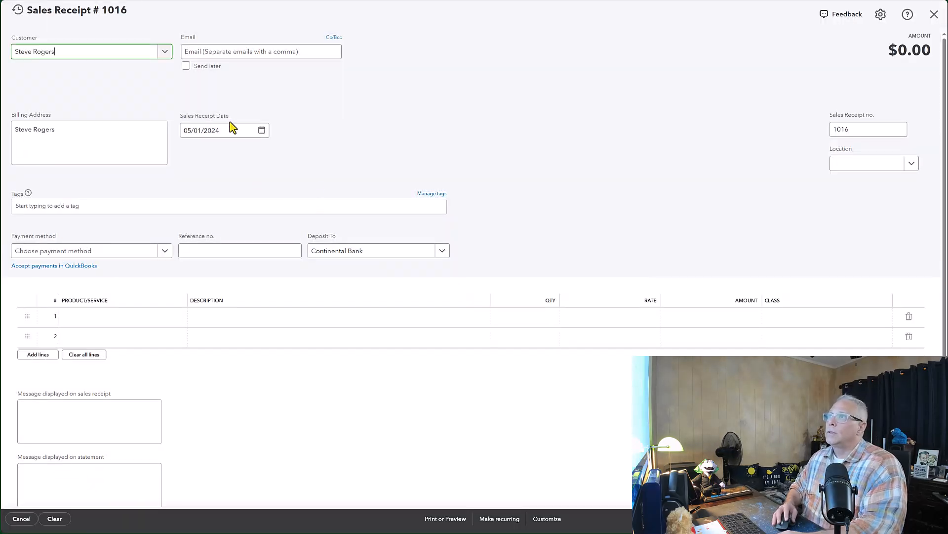
Step: Check the ledger's sale date and set the sales receipt date to 04/01/2024
key(alt+Tab)
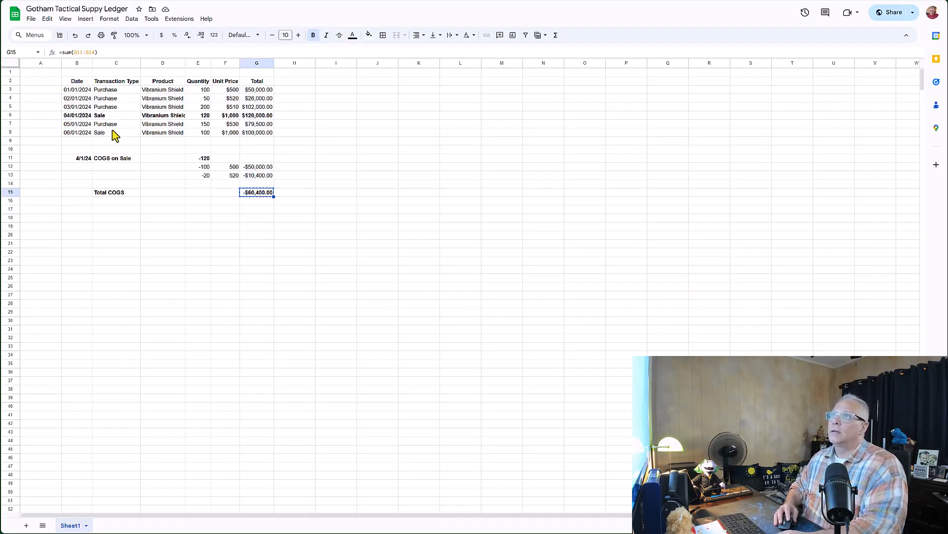
key(alt+Tab)
key(alt+Tab)
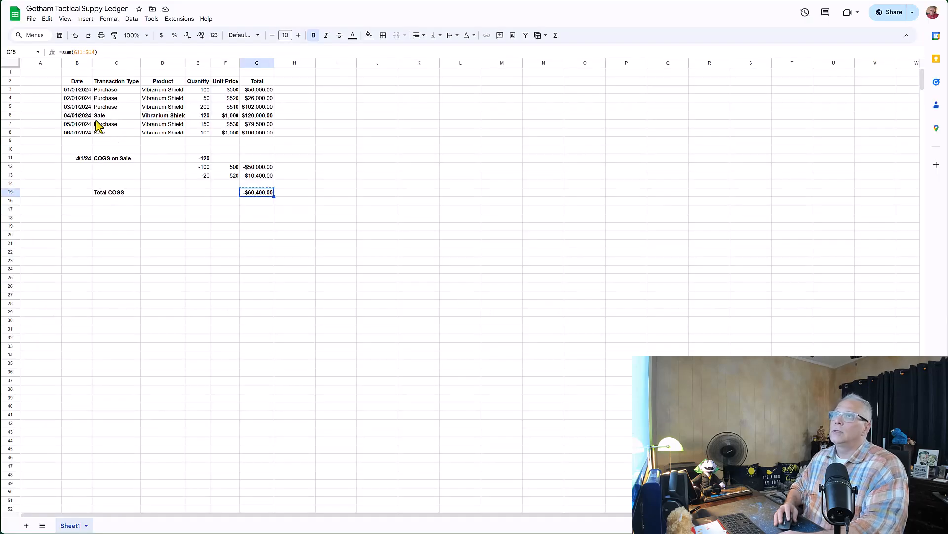
click(80, 116)
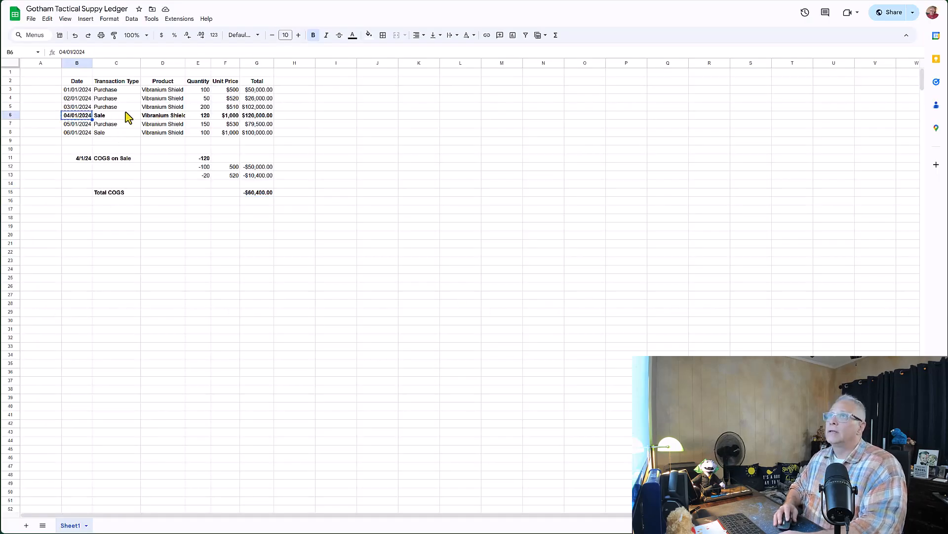
key(alt+Tab)
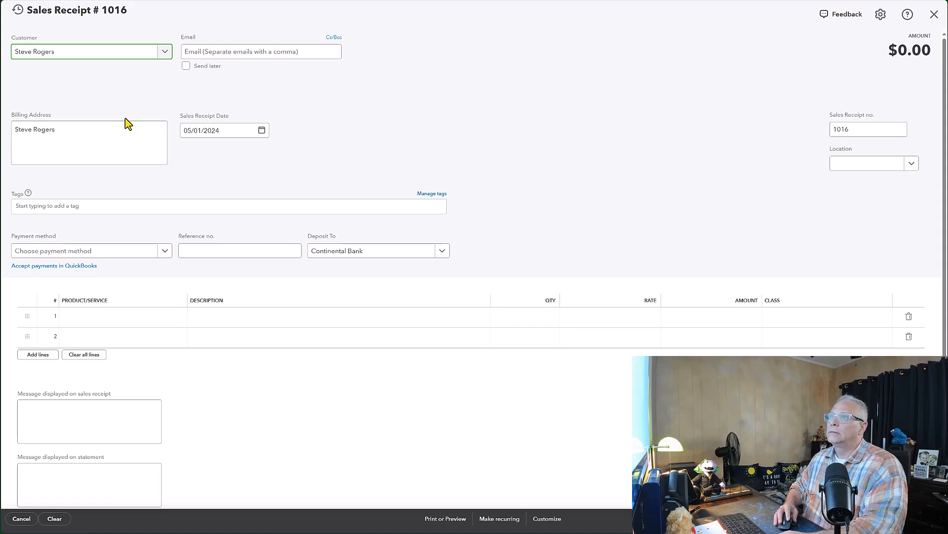
click(229, 129)
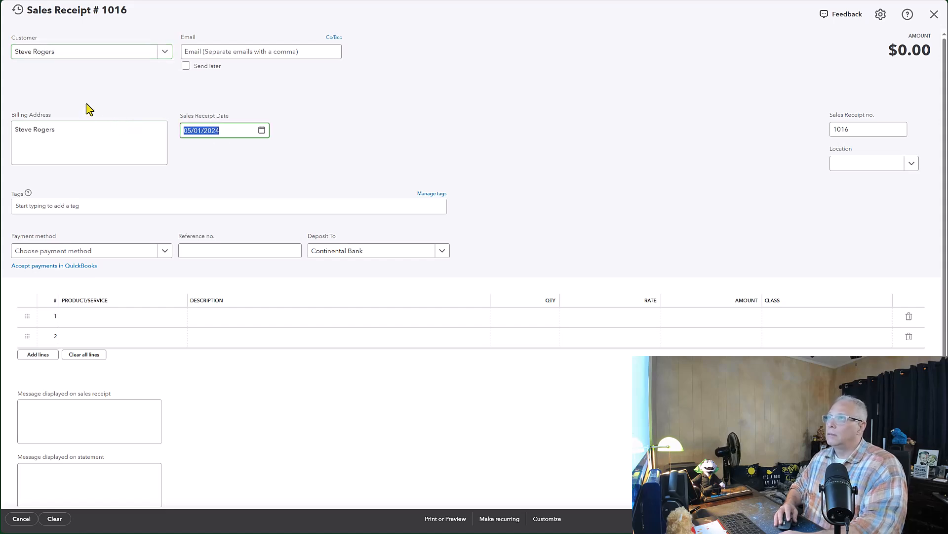
text(04/01/2024)
key(Tab)
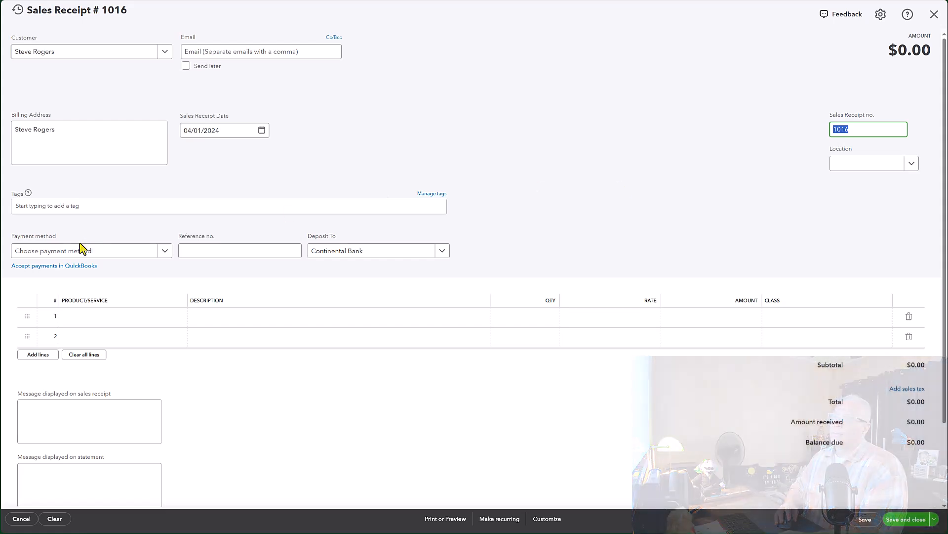
Step: Choose Vibranium Shields as the product on the receipt's first line
click(80, 318)
text(Vibra)
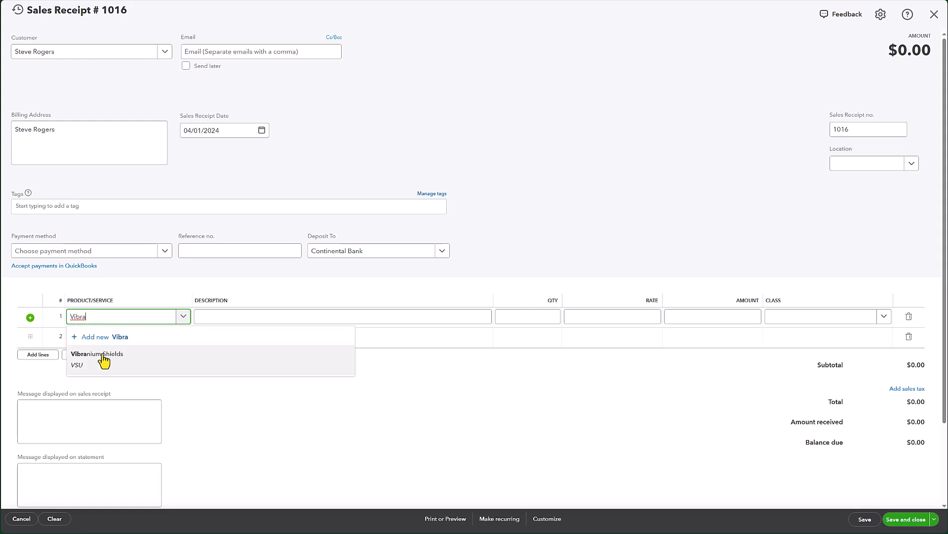
click(104, 360)
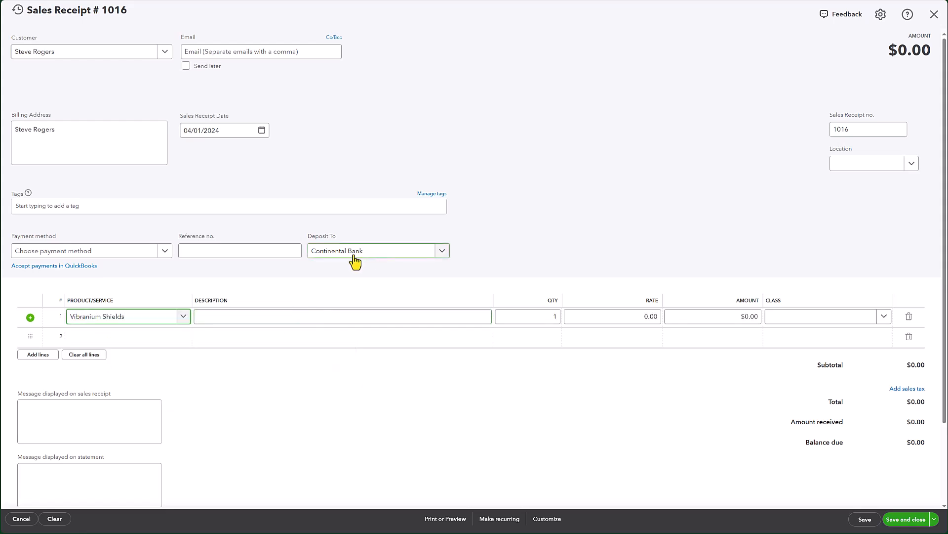
click(212, 317)
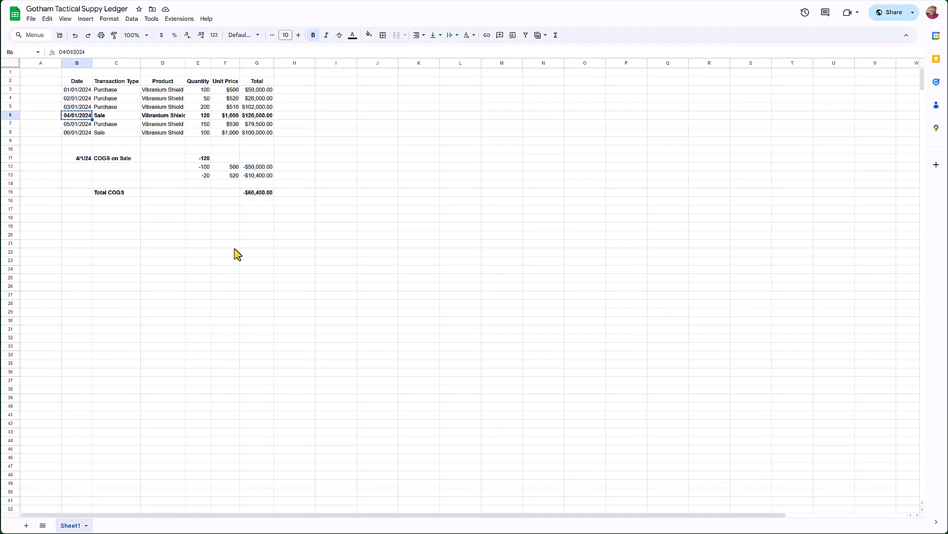
Step: Check the ledger's sale row, set the line to quantity 120 at rate 1,000, and save the receipt
key(Right)
key(Right)
key(Right)
key(alt+Tab)
key(Tab)
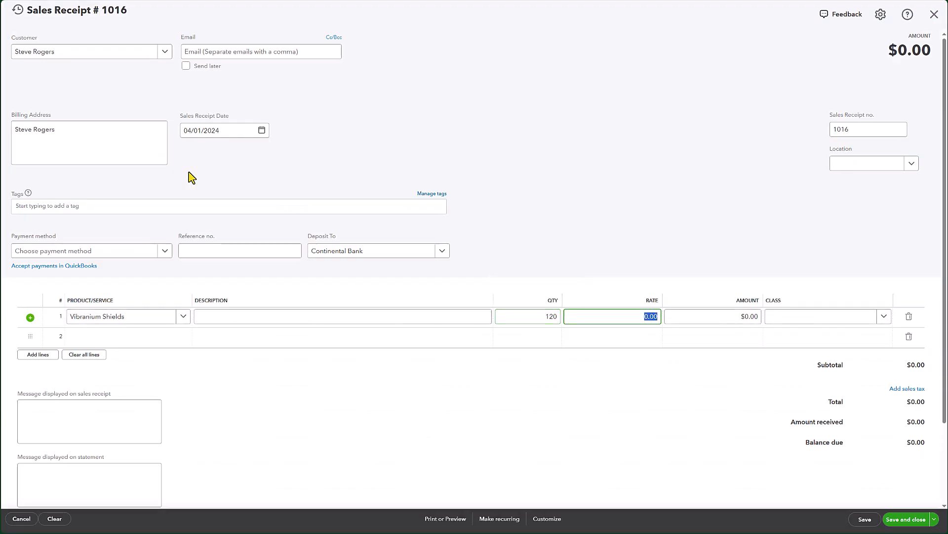
text(1,000)
key(Tab)
key(Tab)
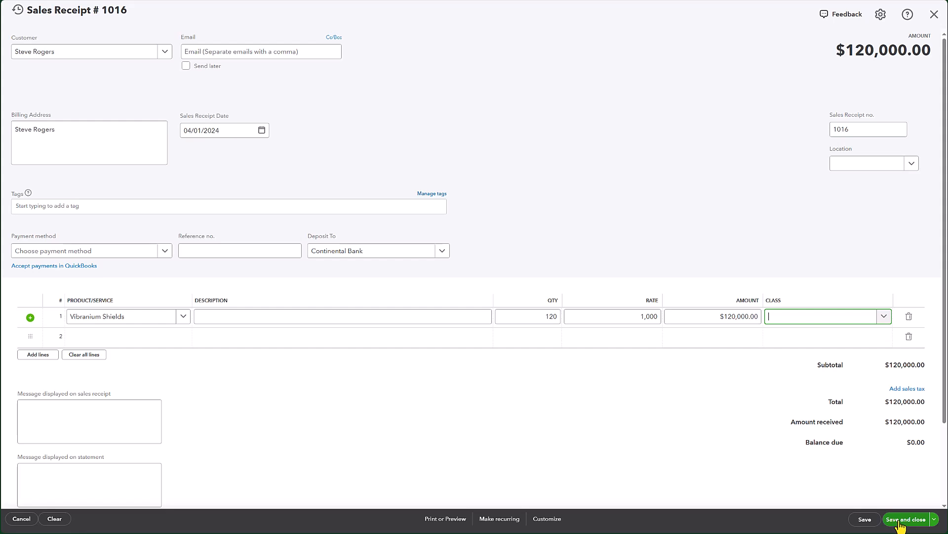
click(864, 522)
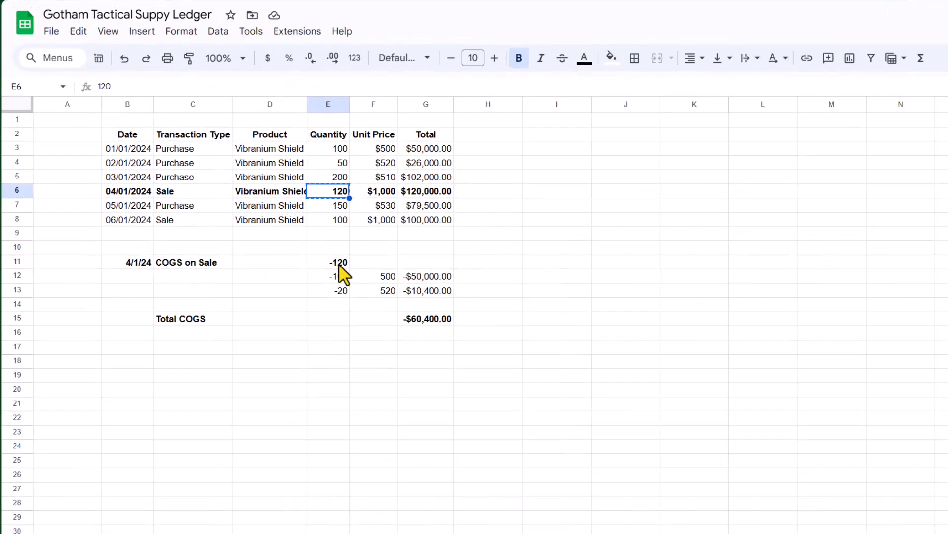
Step: Review the ledger's FIFO COGS quantities, unit prices and totals for the 04/01/2024 sale
click(339, 265)
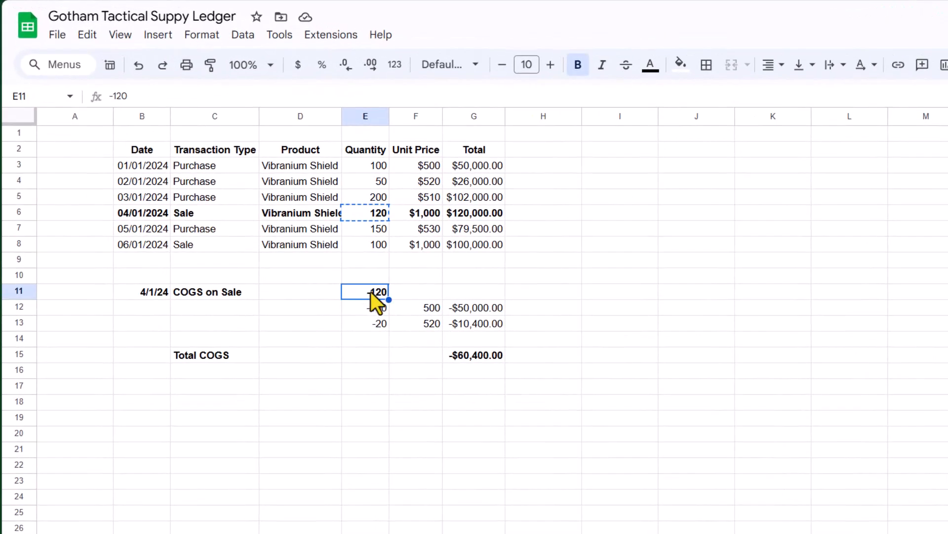
click(373, 308)
click(375, 320)
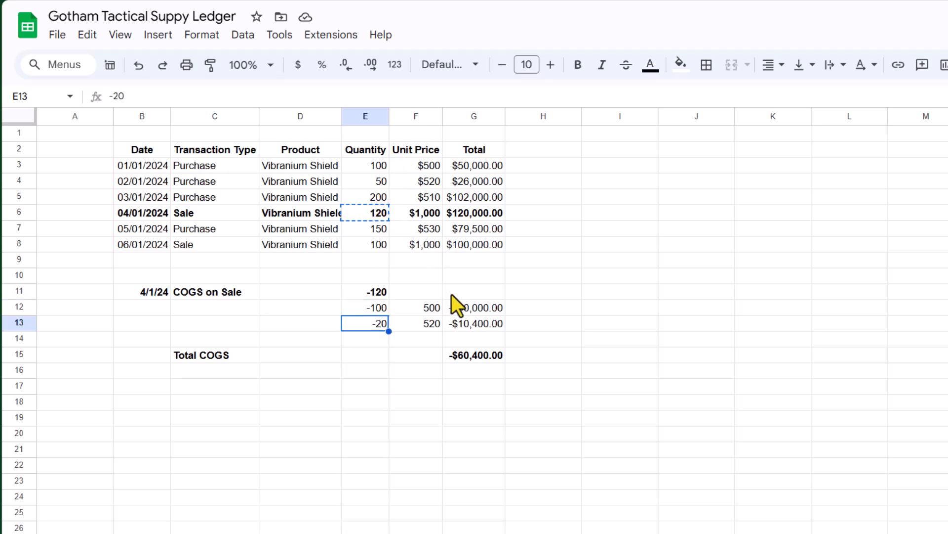
click(470, 310)
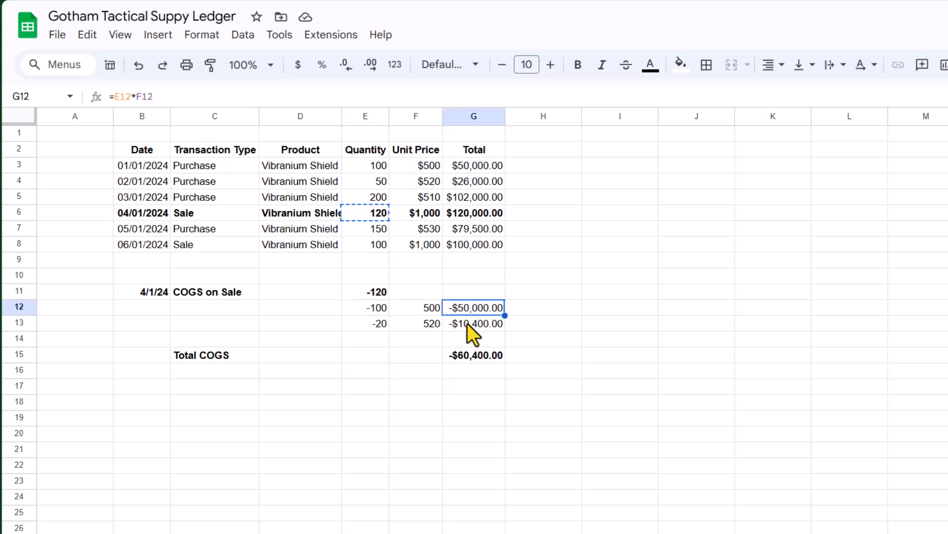
click(469, 325)
click(474, 360)
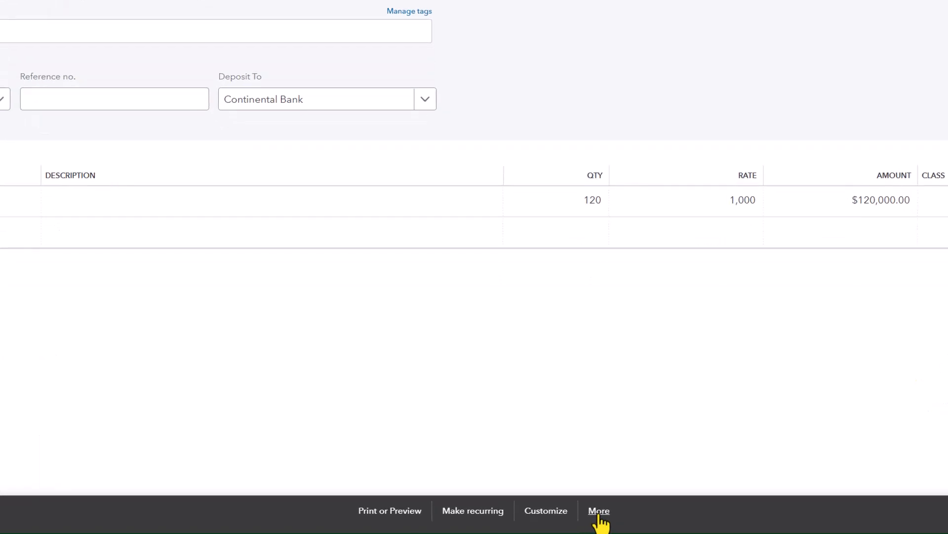
Step: Open the sales receipt's transaction journal and compare its cost of goods sold entries with the ledger
click(599, 514)
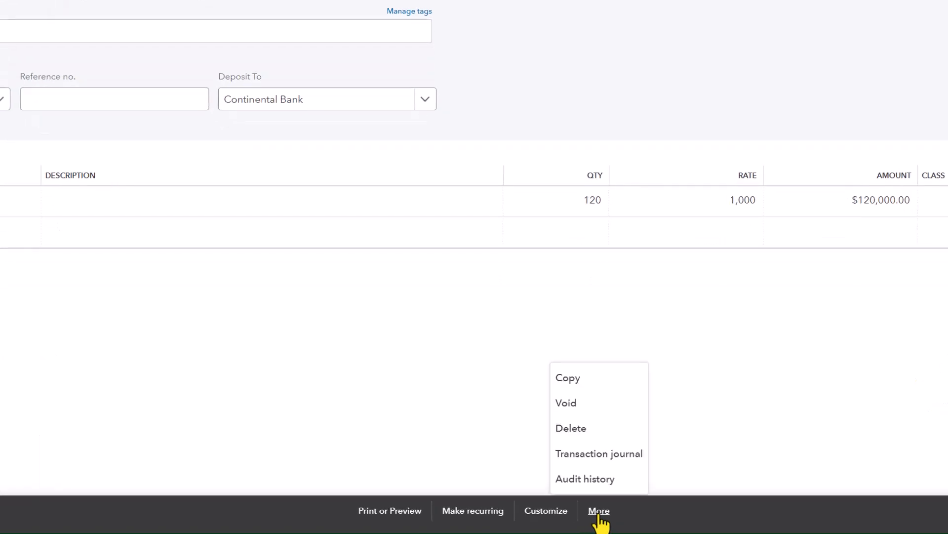
click(598, 455)
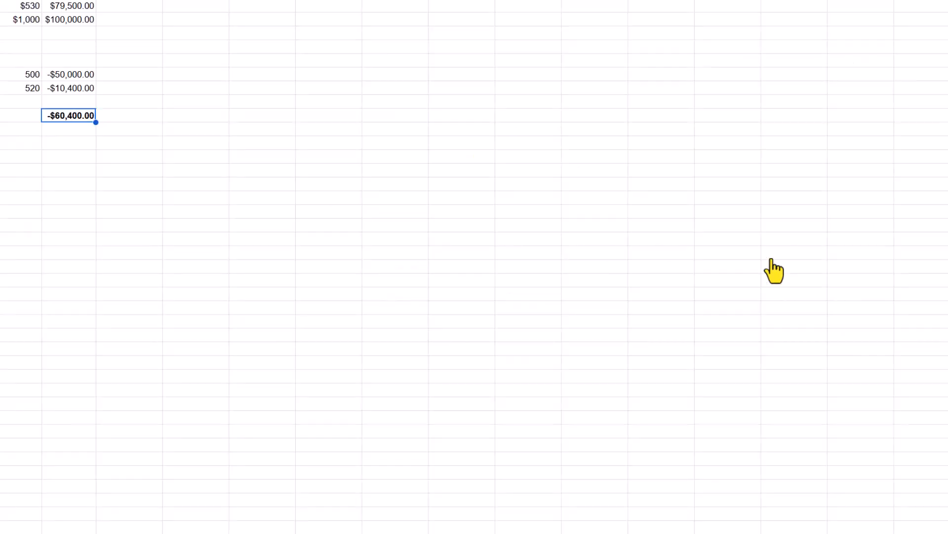
click(103, 89)
click(102, 104)
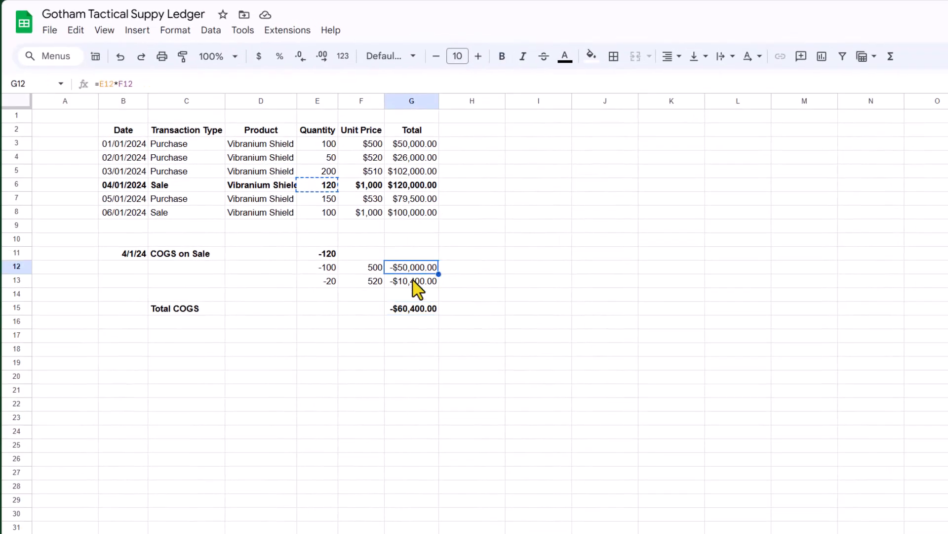
click(409, 305)
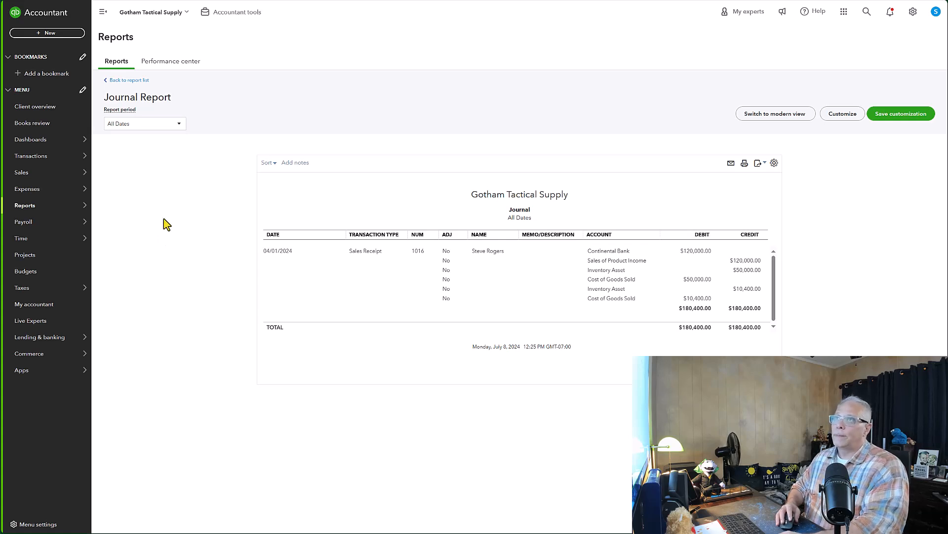
Step: Find and open the Inventory Valuation Summary report to examine the shields' quantity, asset value and average cost
click(29, 212)
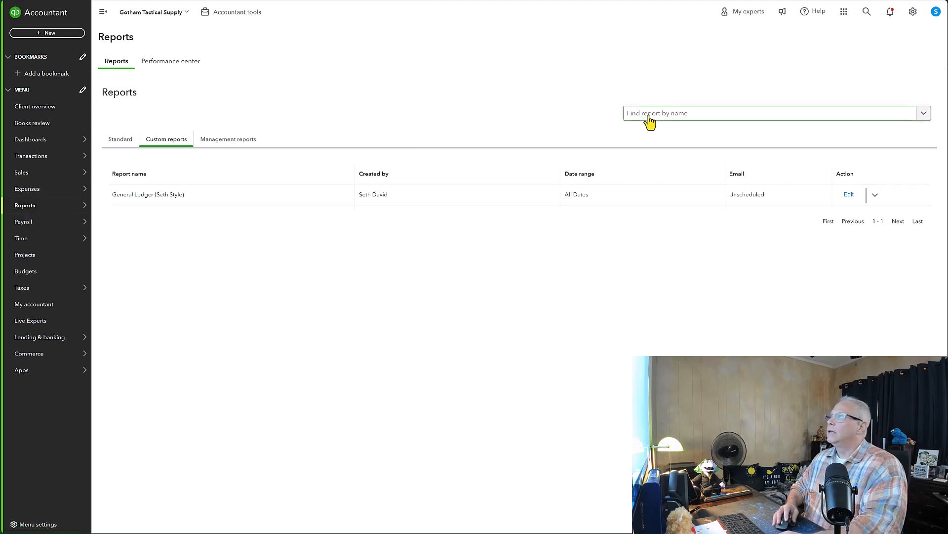
click(114, 143)
click(645, 114)
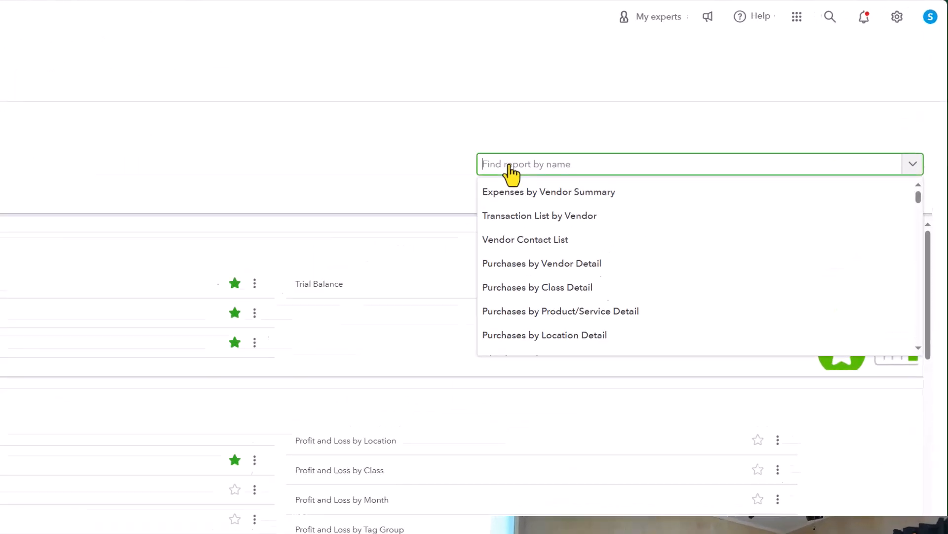
text(Inventory)
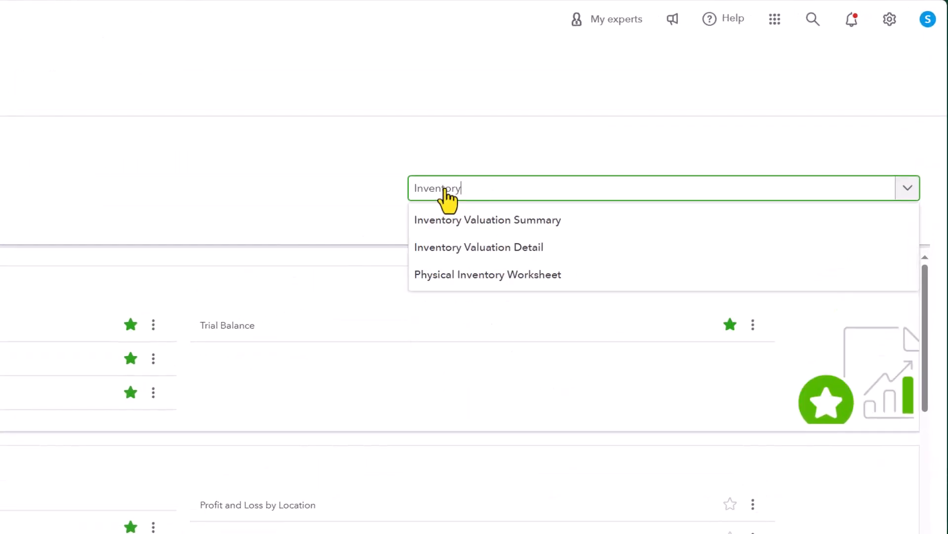
click(491, 225)
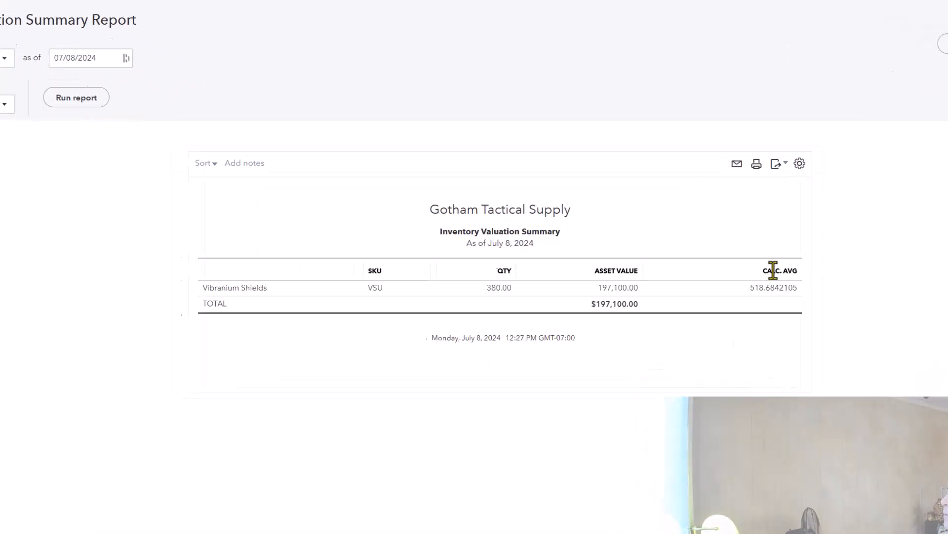
drag(844, 275, 865, 272)
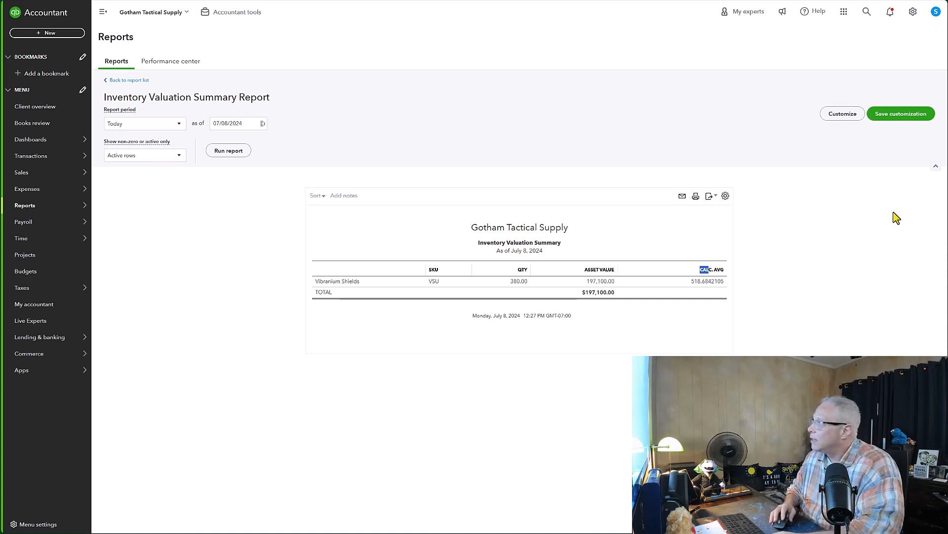
click(763, 242)
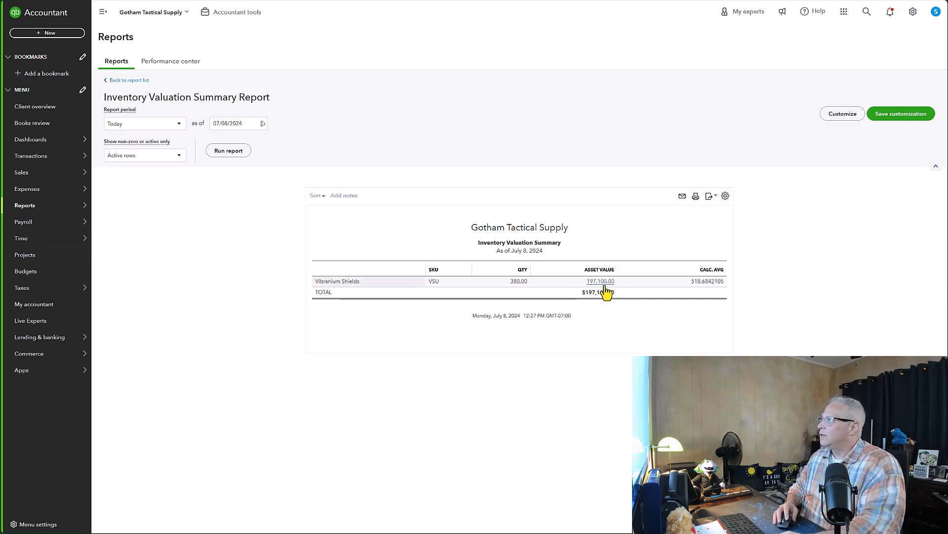
Step: Switch to the ledger spreadsheet and enter a formula in J3 adding the totals of the first three purchases
key(alt+Tab)
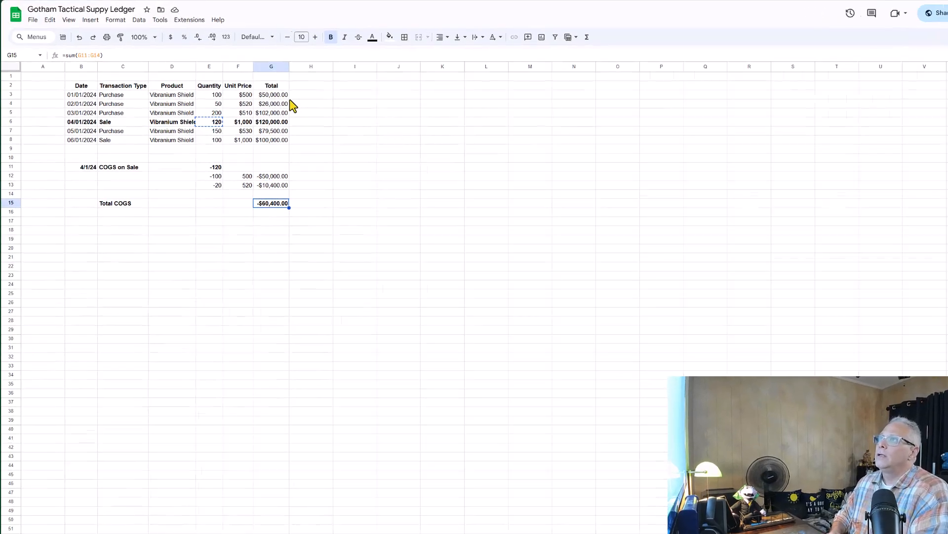
click(530, 128)
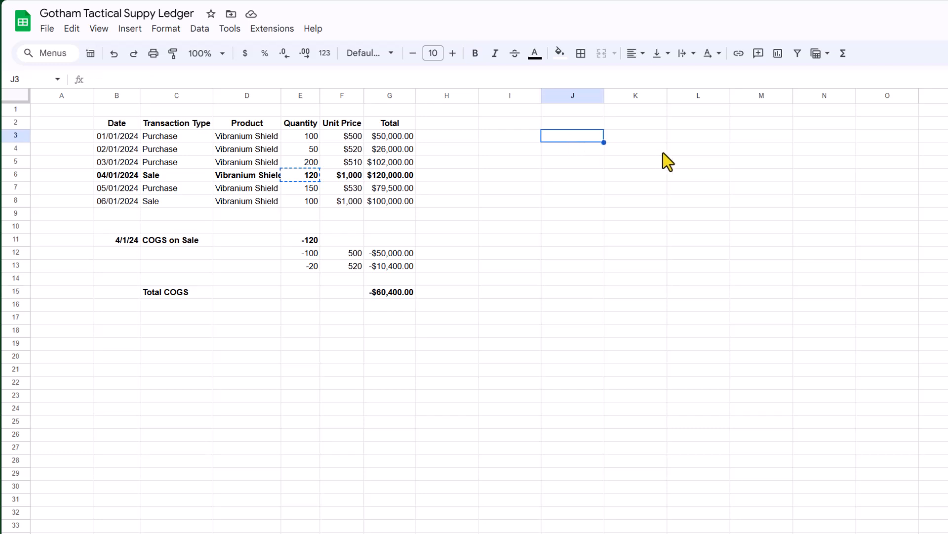
text(=)
key(Left)
key(Left)
key(Left)
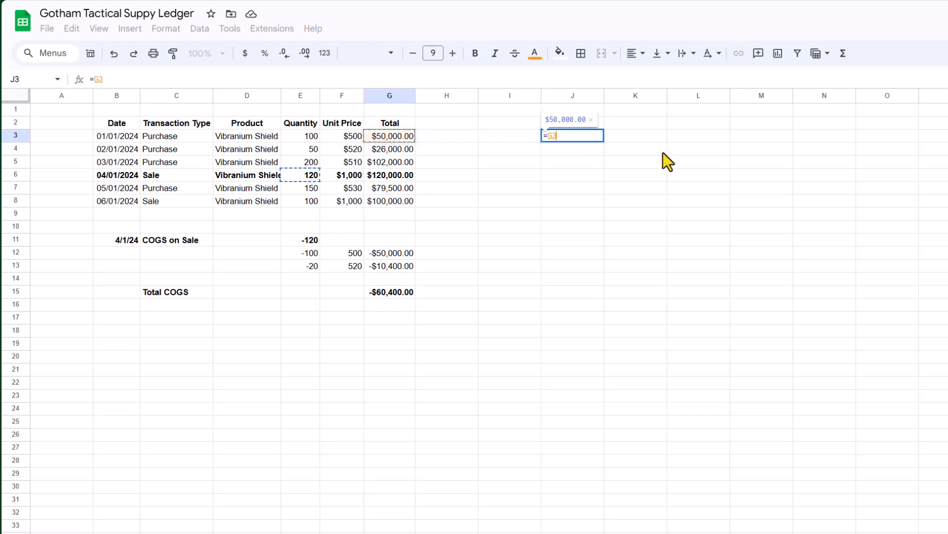
text(+)
key(Down)
key(Left)
key(Left)
key(Left)
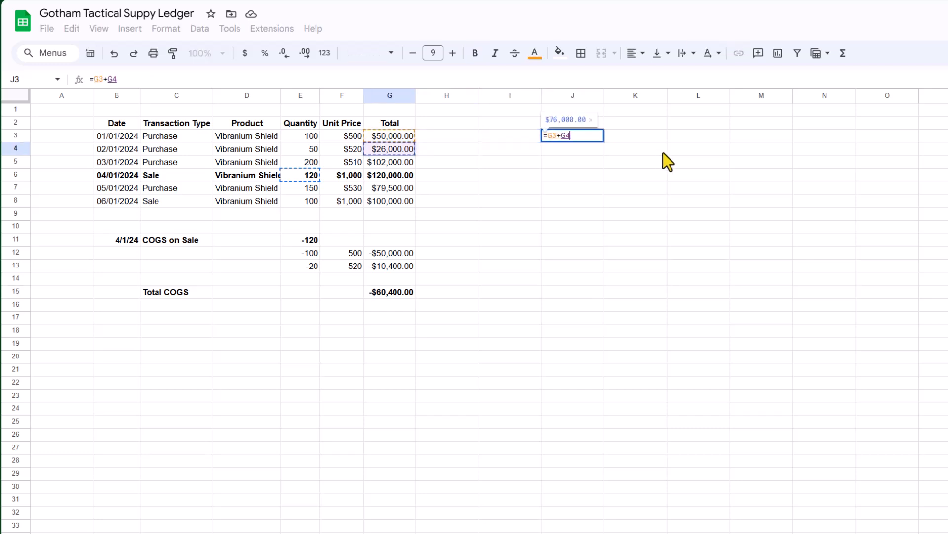
text(+)
key(Down)
key(Left)
key(Left)
key(Left)
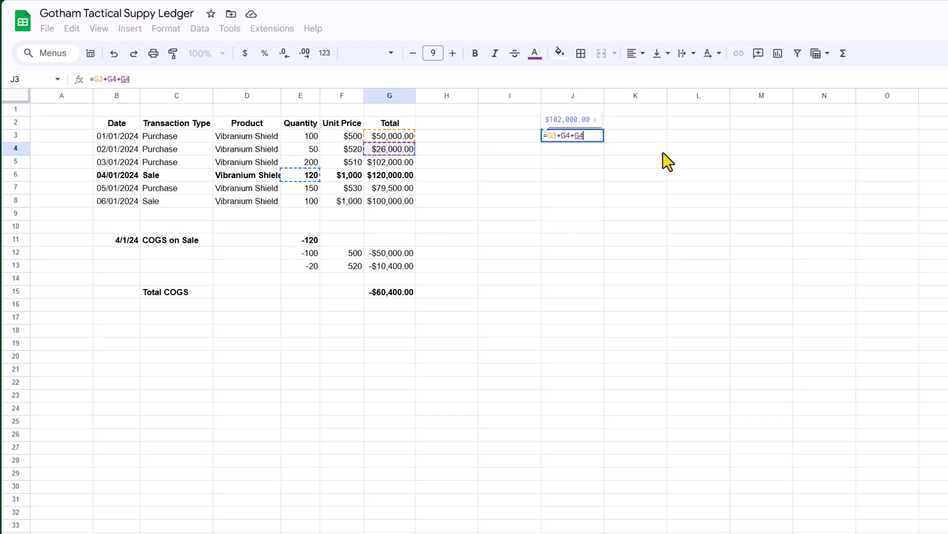
key(Down)
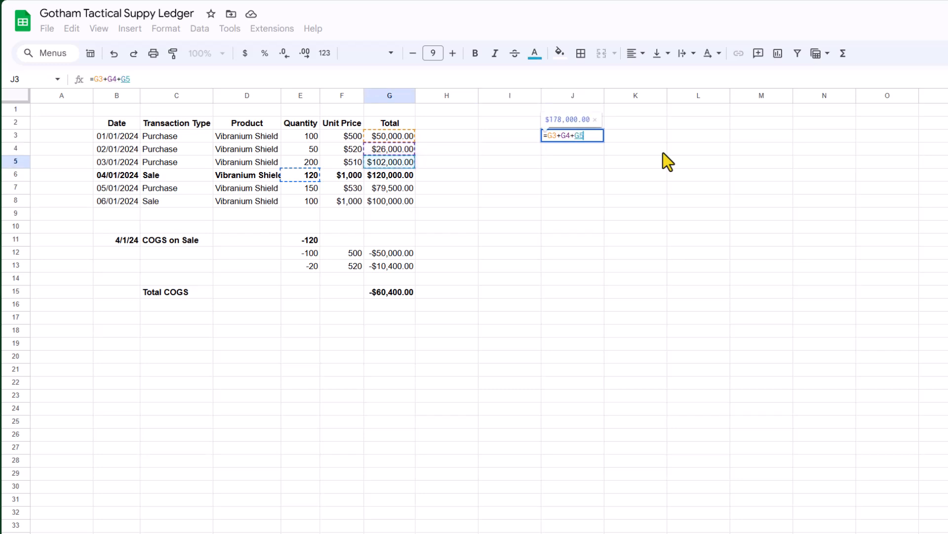
text(+)
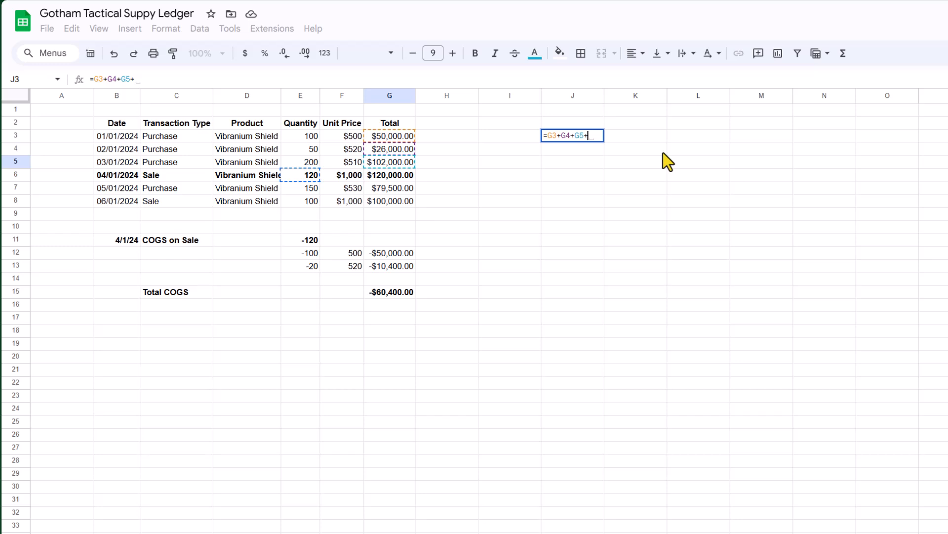
key(BackSpace)
key(Return)
key(Up)
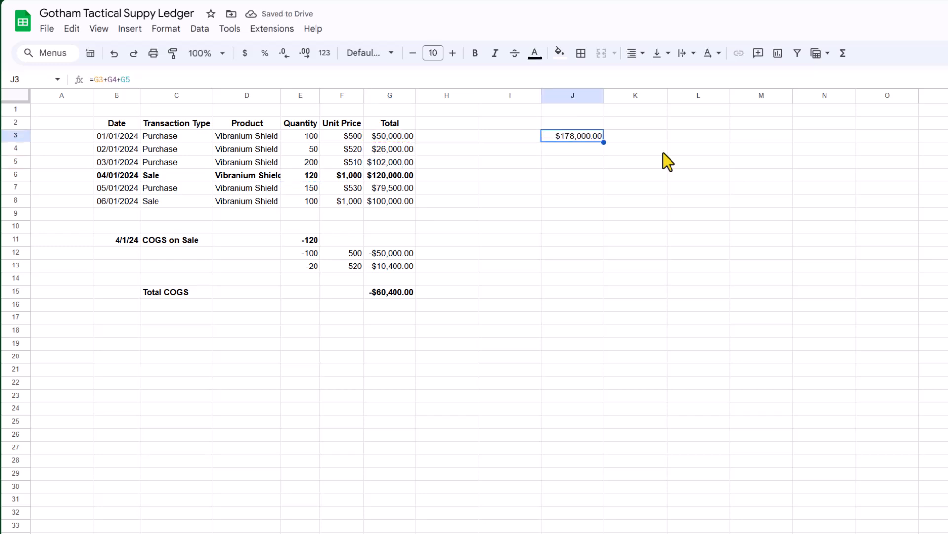
Step: Enter a formula in J6 referencing the negative of the Total COGS cell
key(Down)
key(Down)
key(Down)
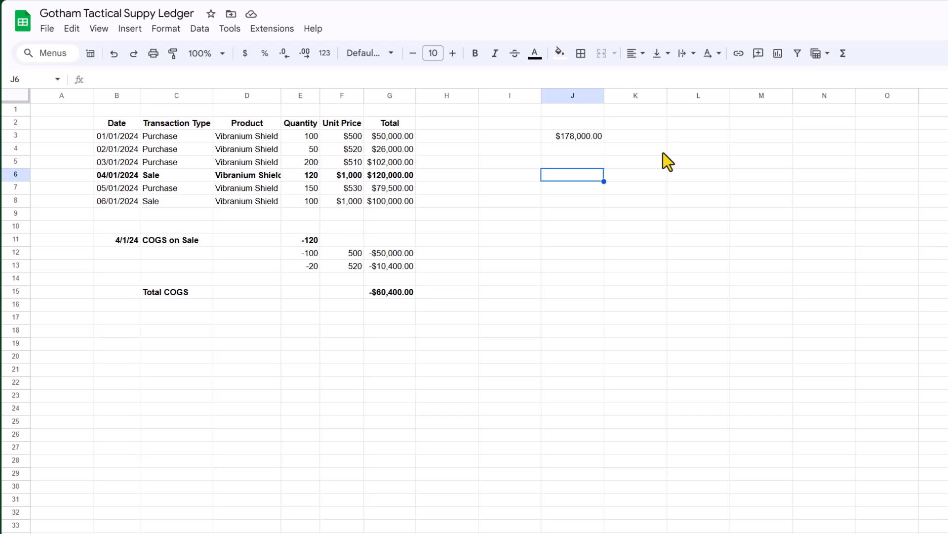
text(=-)
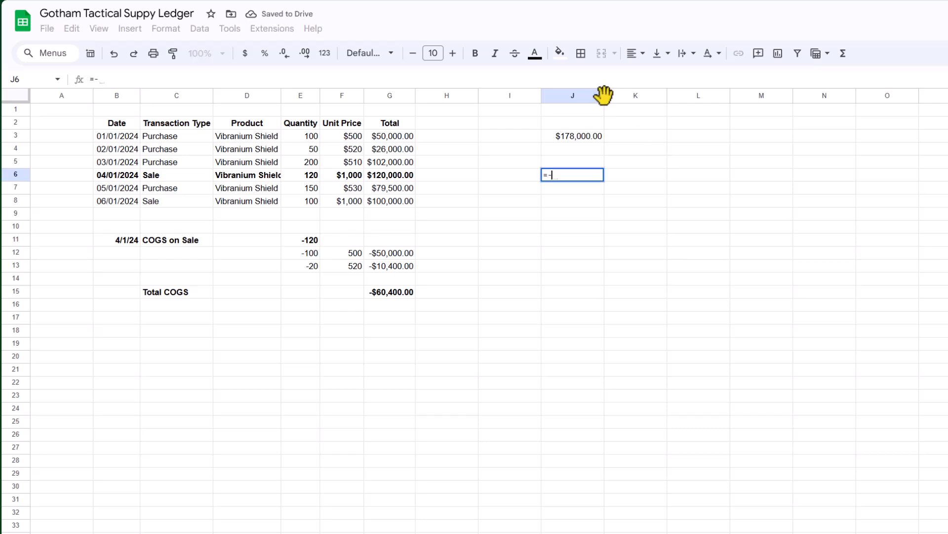
click(386, 295)
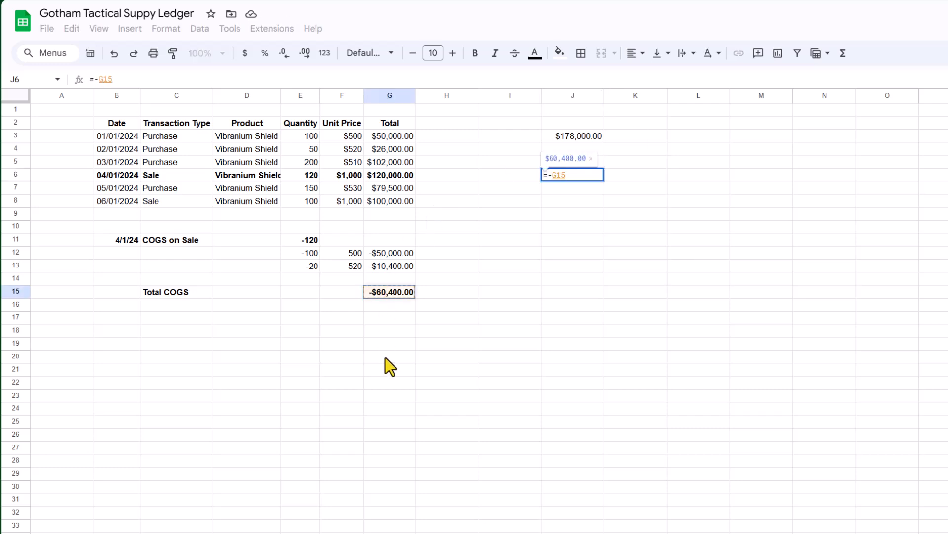
key(Return)
key(Up)
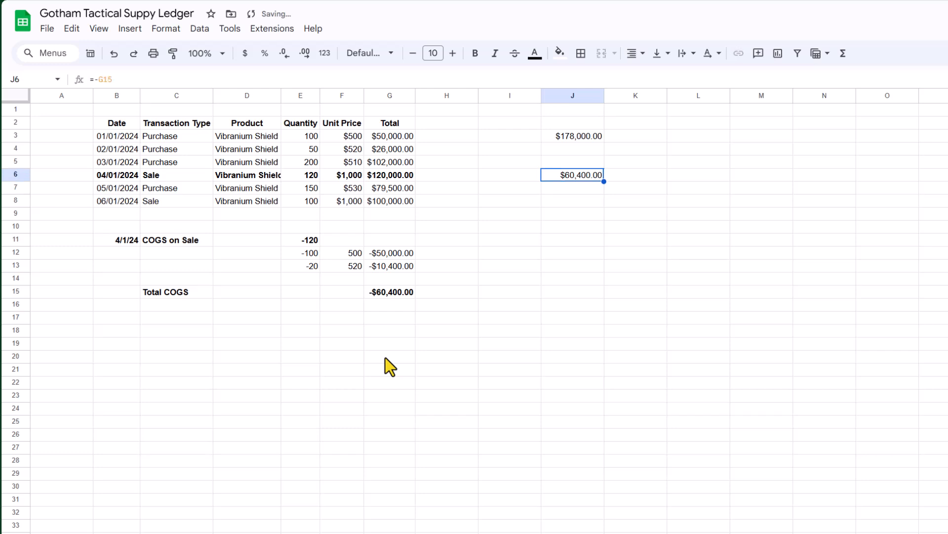
Step: Set J7 to reference the 05/01/2024 purchase total
key(Down)
text(=)
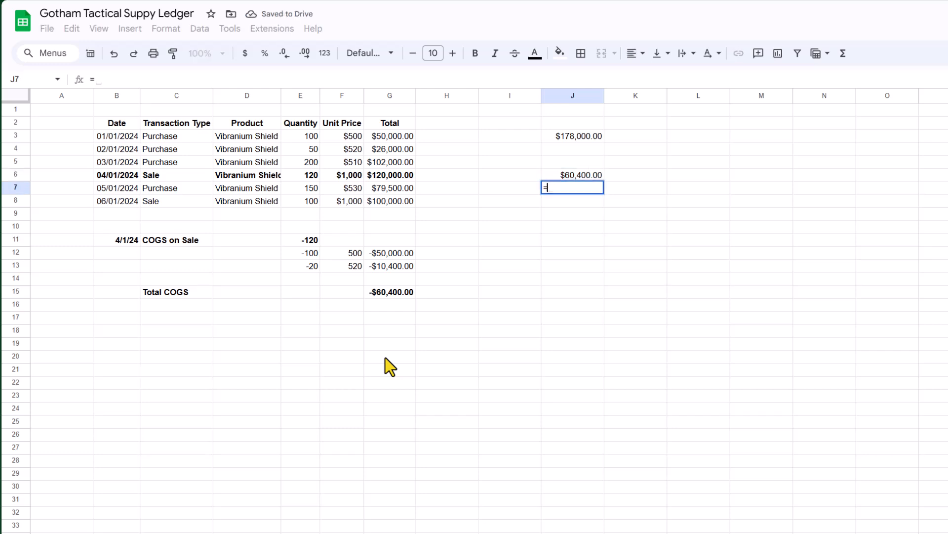
key(Left)
key(Left)
key(Left)
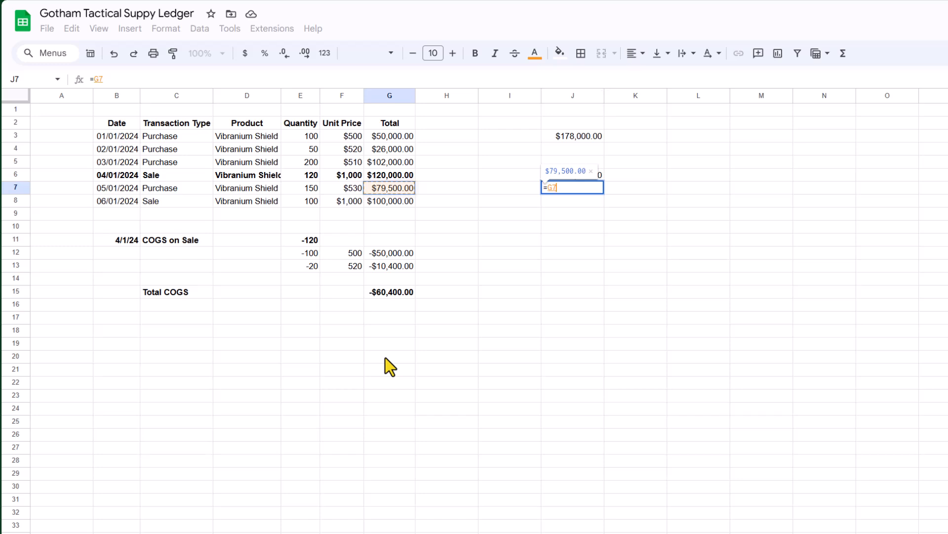
key(Return)
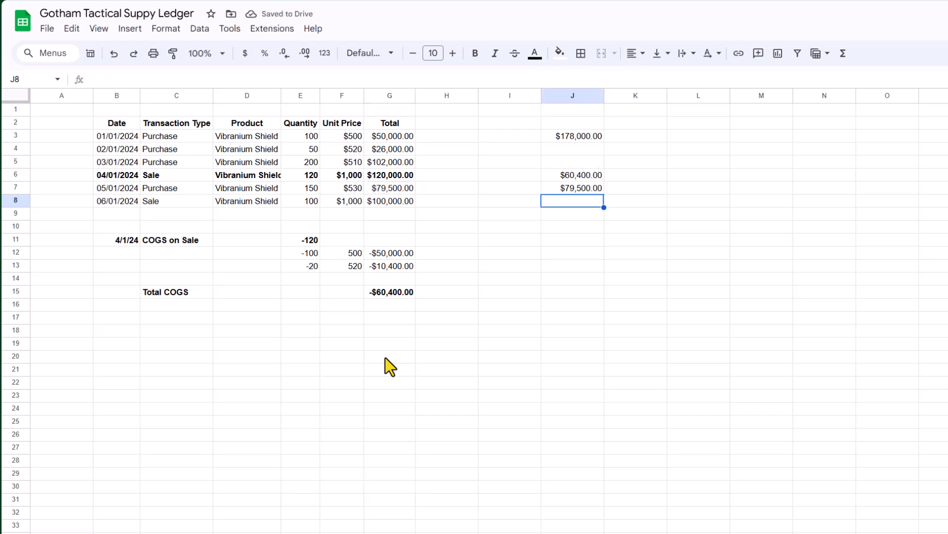
key(Left)
key(Left)
key(Left)
key(Right)
key(Right)
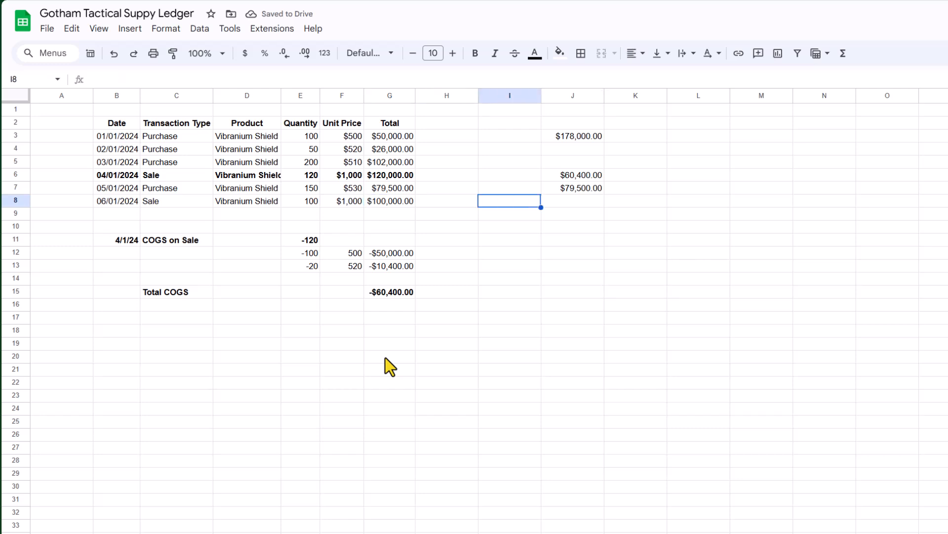
key(Right)
key(Down)
text(=sum()
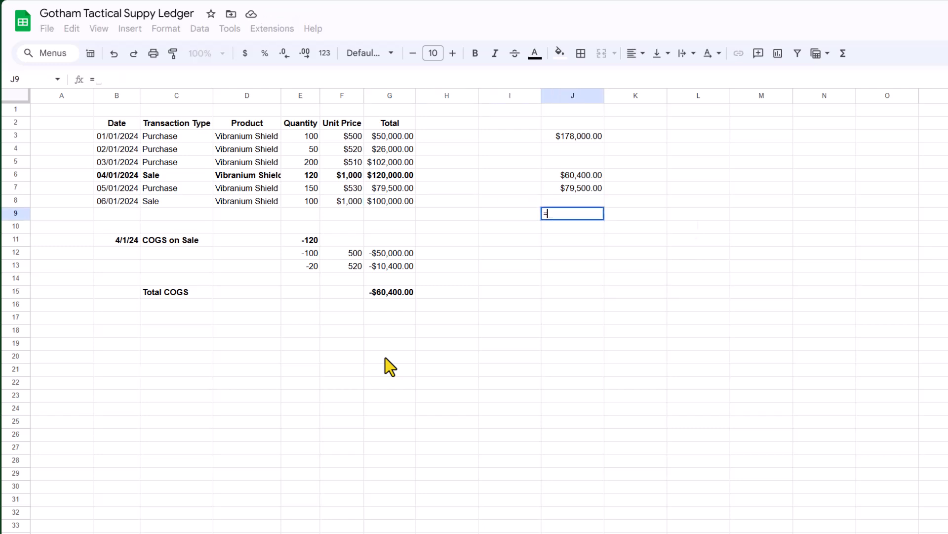
key(Up)
key(Up)
key(Escape)
Step: Edit the J6 formula so it references the Total COGS cell without the minus sign
key(Up)
key(Up)
key(Up)
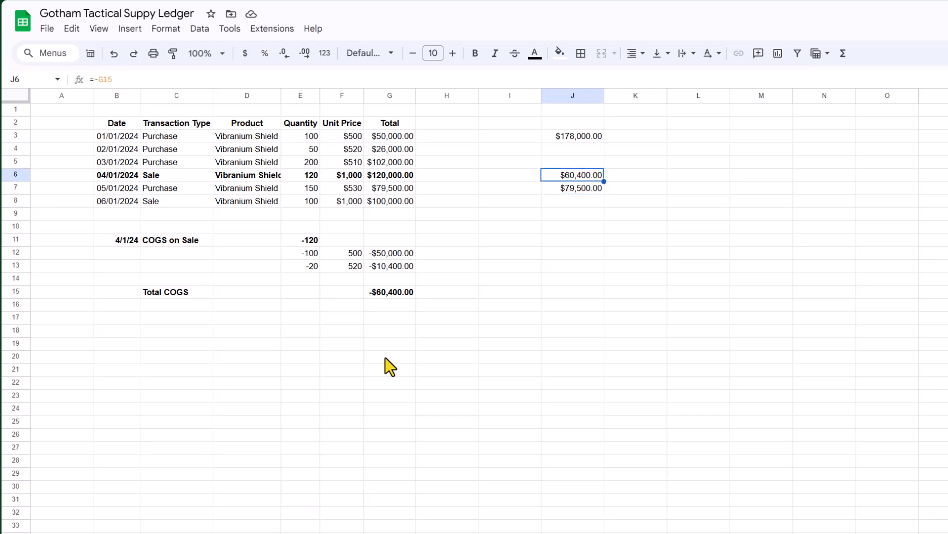
key(Return)
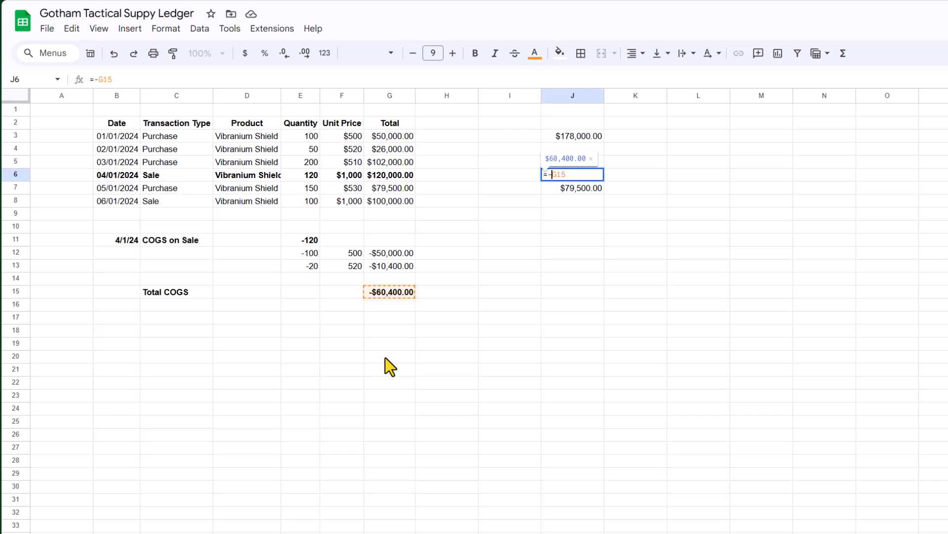
key(Return)
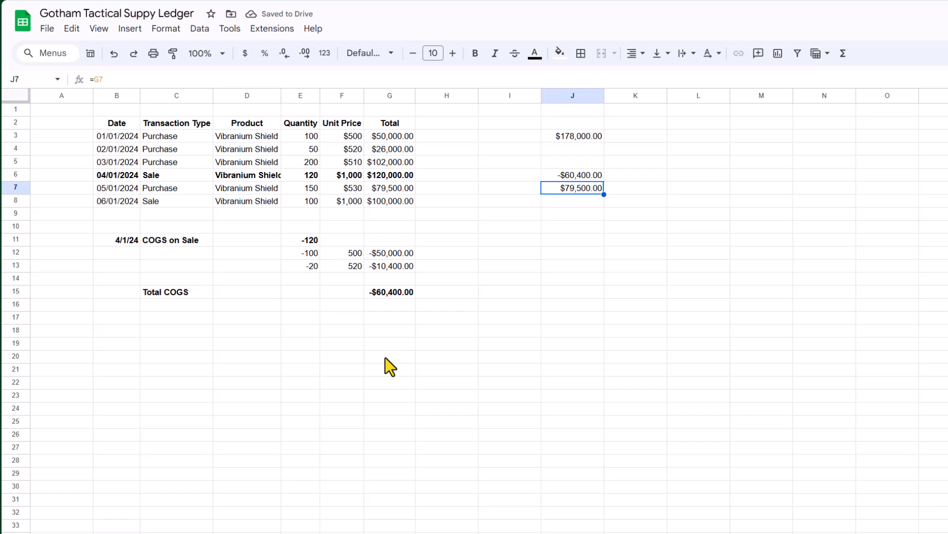
Step: Sum J3 through J8 in J9 to get the remaining inventory value
key(Down)
key(Down)
text(=sum()
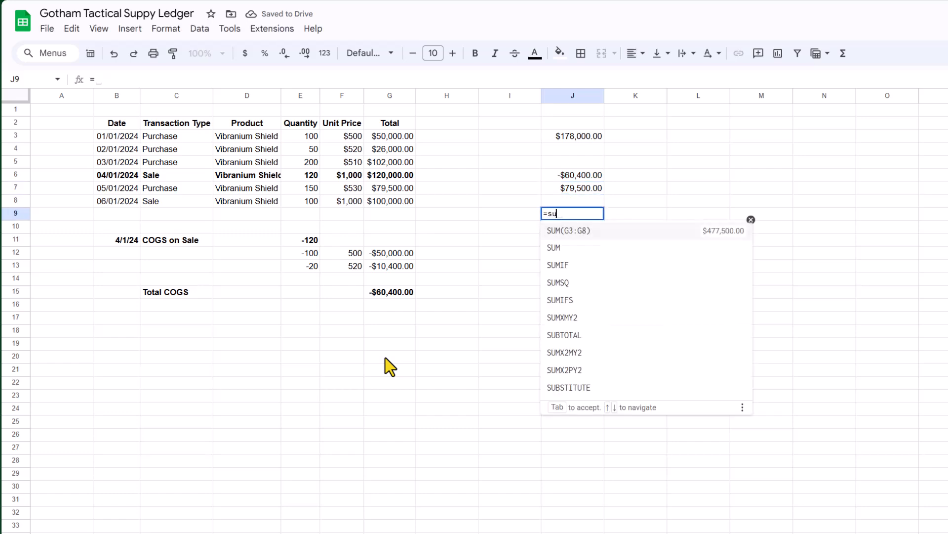
key(Up)
key(shift+Up)
key(shift+Up)
key(shift+Up)
key(shift+Up)
key(shift+Up)
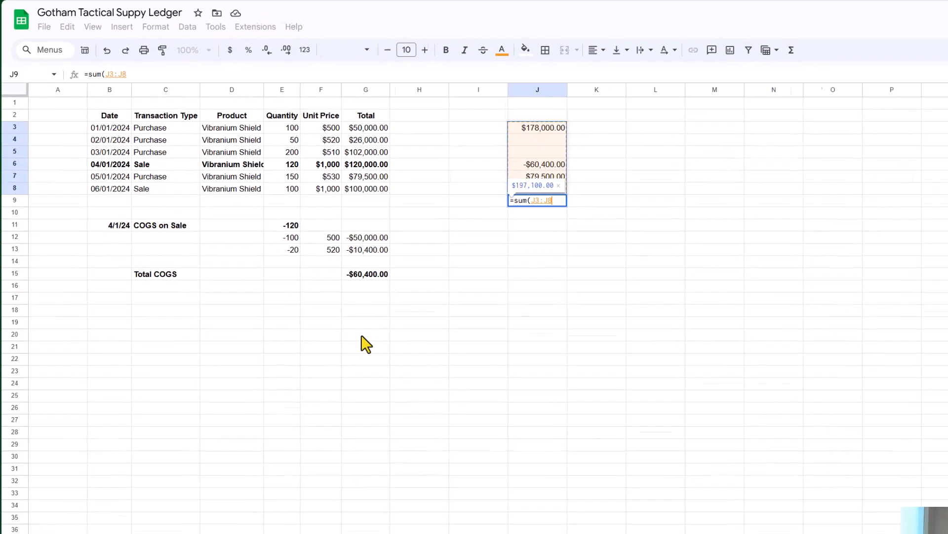
key(Return)
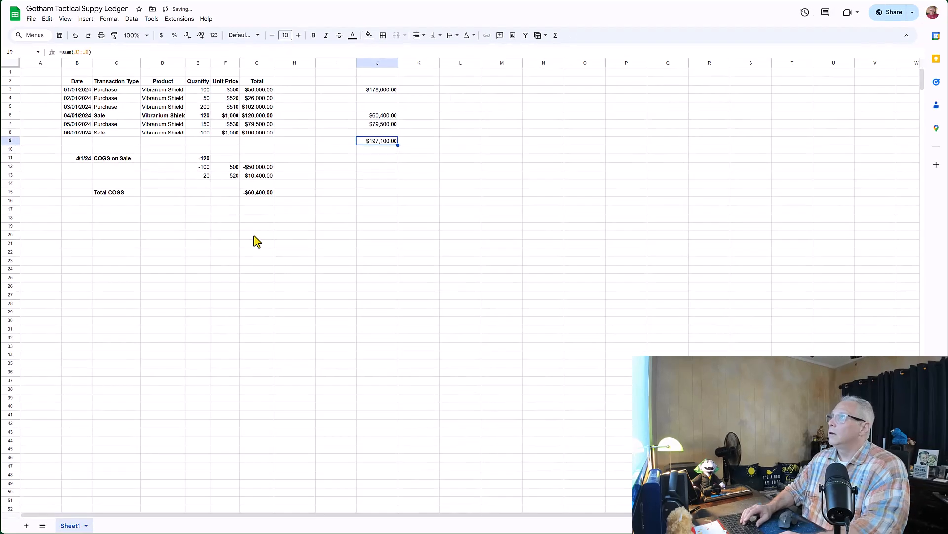
Step: Compare the ledger sum with the report's asset value and review the 06/01/2024 sale row
key(alt+Tab)
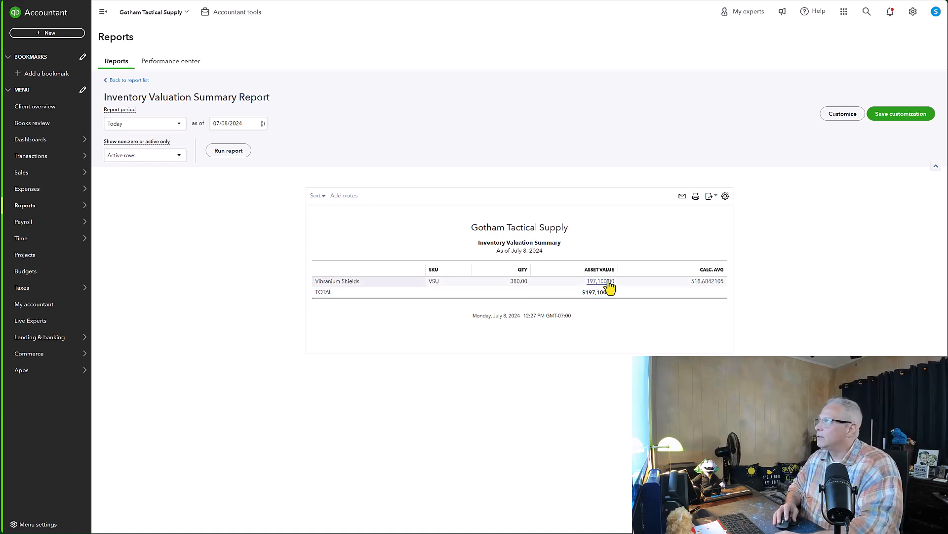
key(alt+Tab)
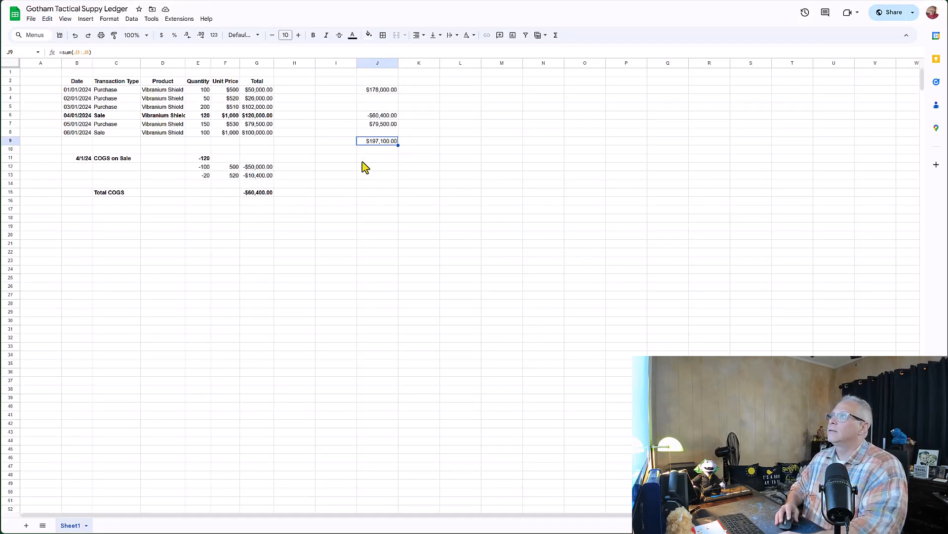
click(106, 133)
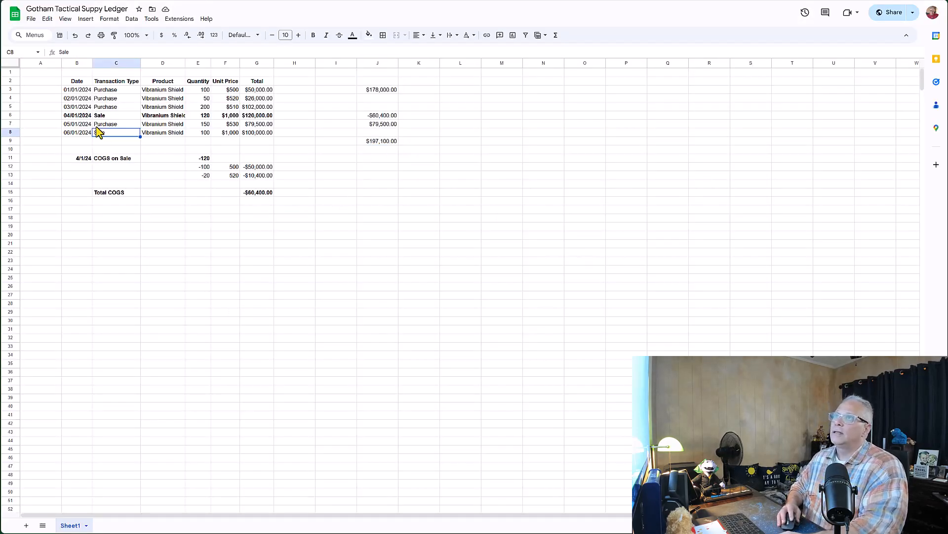
click(84, 133)
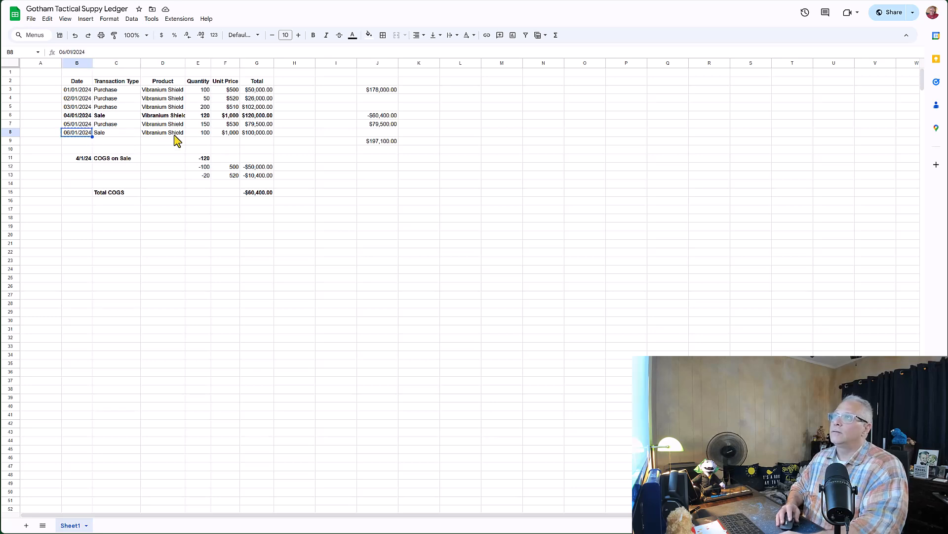
key(ctrl+c)
click(190, 133)
click(223, 134)
click(195, 134)
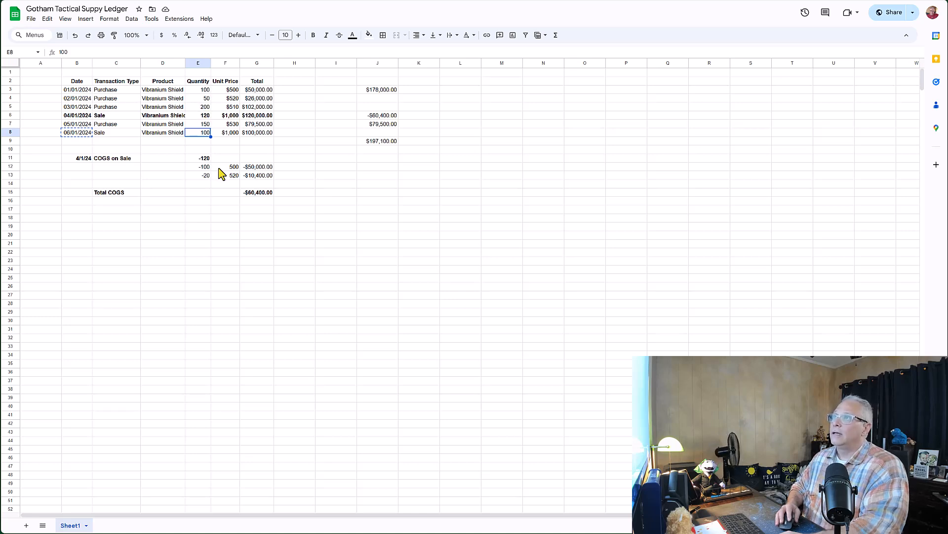
Step: Start the 06/01/2024 sale's COGS breakdown by entering -100 in E17
click(202, 211)
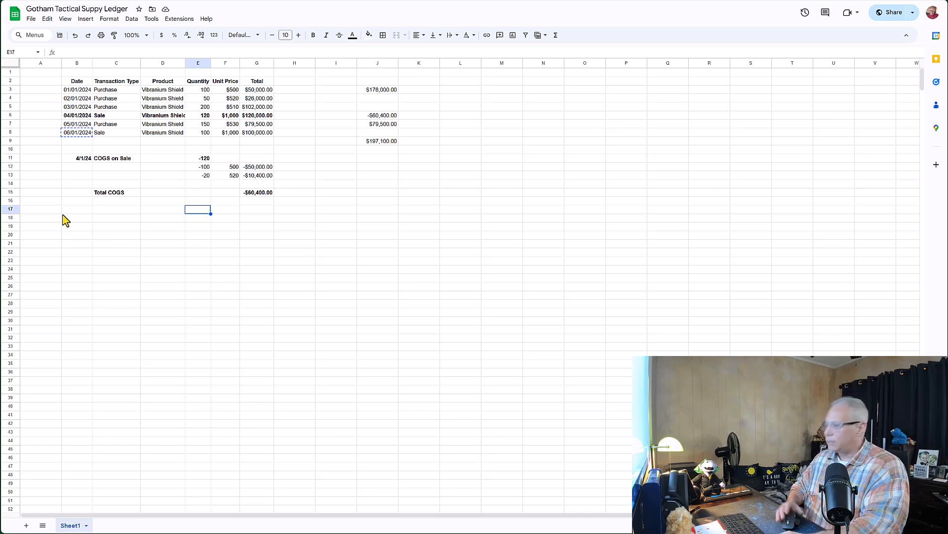
text(-100)
key(Return)
key(Up)
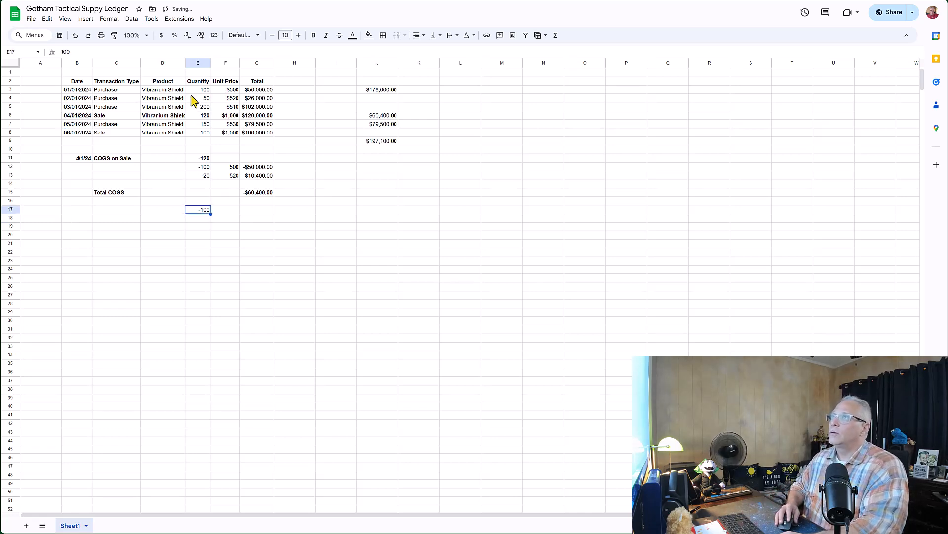
click(206, 99)
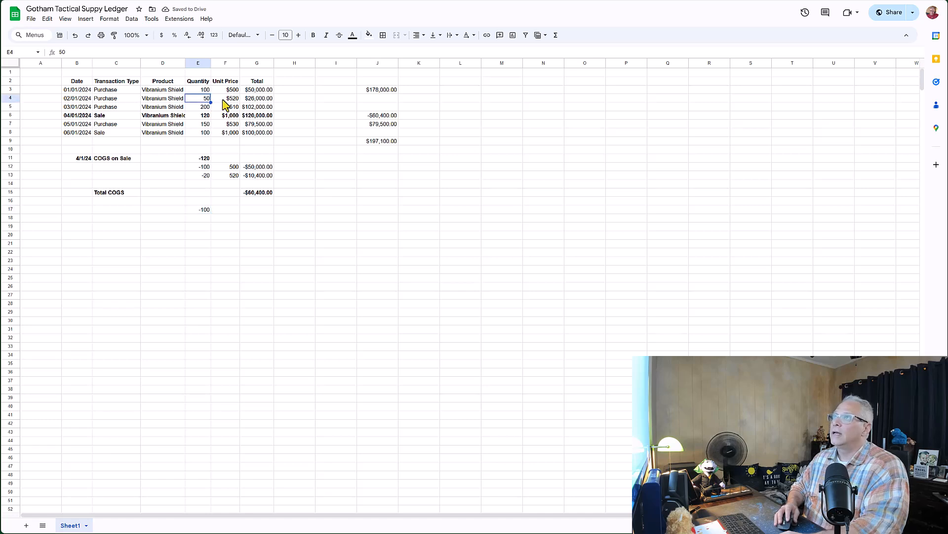
Step: Enter -30 in E18 with a unit price referencing the 02/01/2024 purchase's $520
click(203, 220)
text(-30)
key(Tab)
text(=)
key(Up)
key(Up)
key(Up)
key(Up)
key(Up)
key(Up)
key(Up)
key(Up)
key(Up)
key(Up)
key(Up)
key(Up)
key(Up)
key(Up)
key(Return)
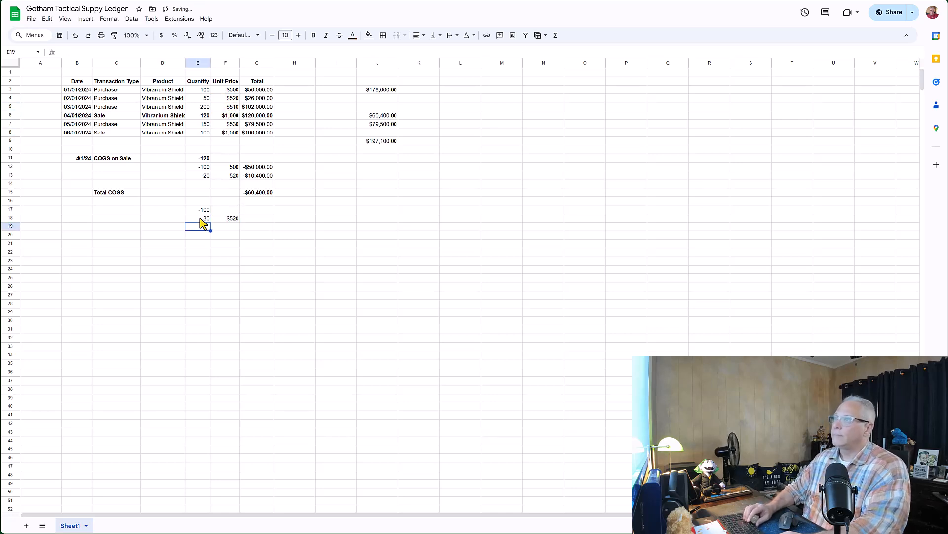
Step: Enter -70 in E19 with a unit price referencing the 03/01/2024 purchase's $510
text(-70)
key(Tab)
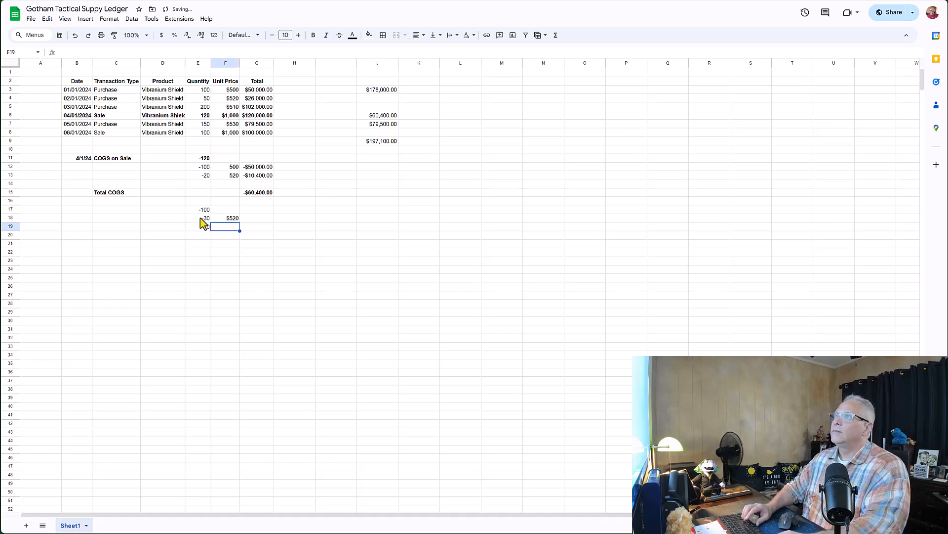
text(=)
key(Up)
key(Up)
key(Up)
key(Up)
key(Up)
key(Up)
key(Up)
key(Up)
key(Up)
key(Up)
key(Up)
key(Up)
key(Up)
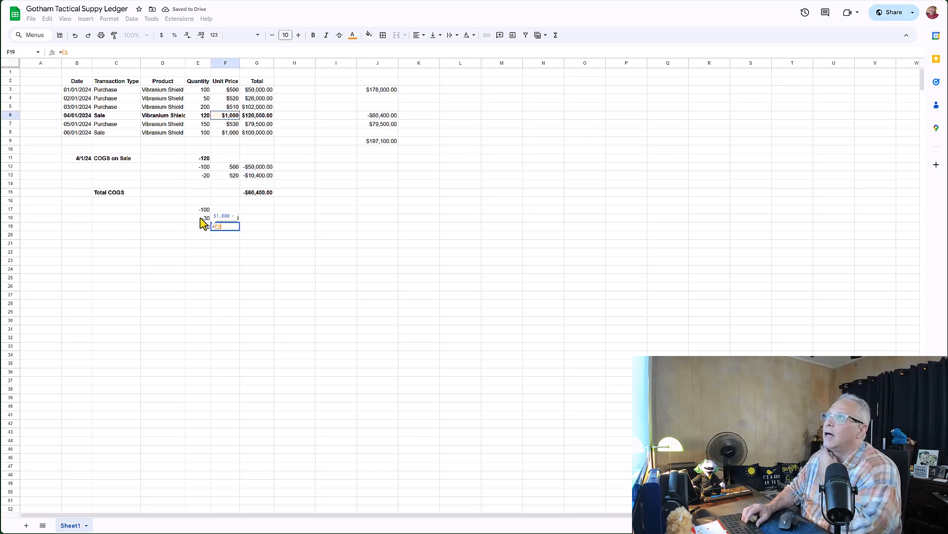
key(Up)
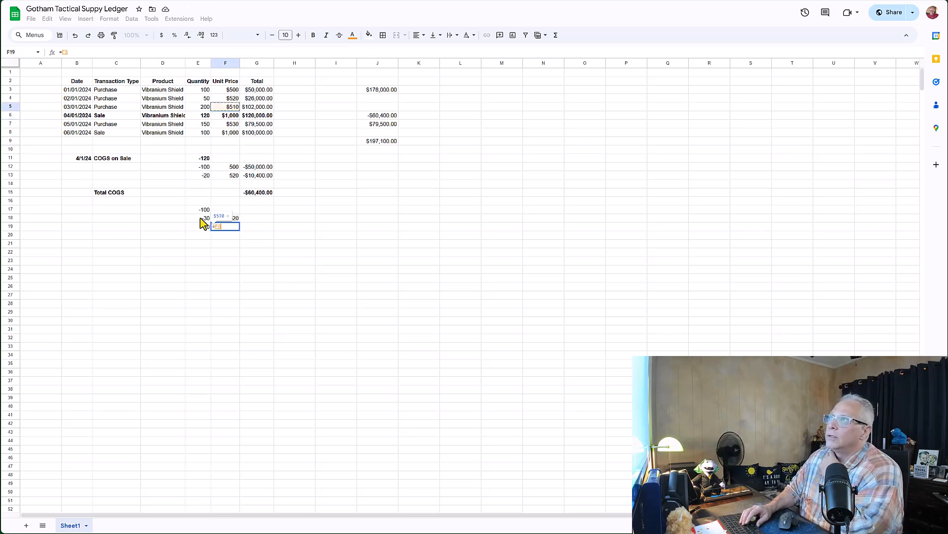
key(Return)
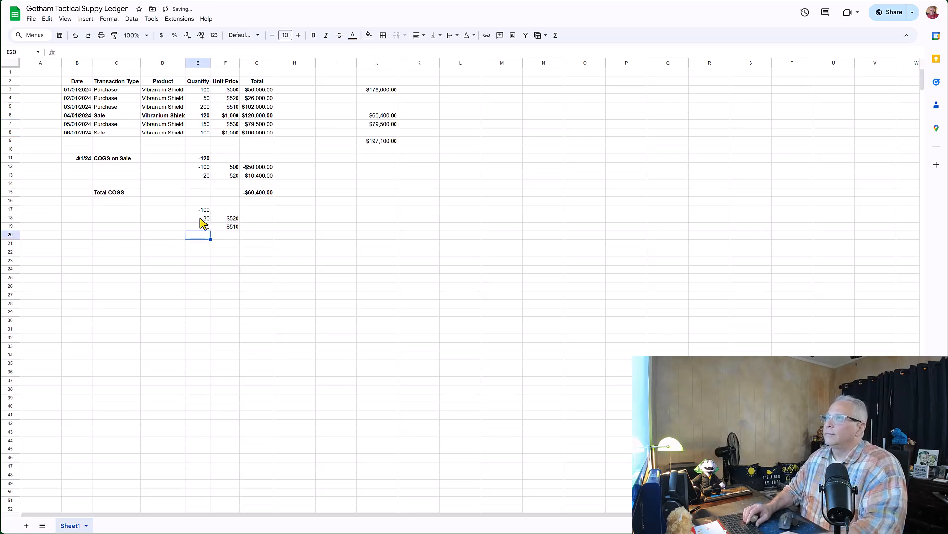
Step: Enter a formula in G18 multiplying quantity by unit price and fill it into G19
key(Up)
key(Up)
key(Right)
key(Right)
text(=)
key(Left)
key(Left)
text(*)
key(Right)
key(Return)
key(ctrl+Return)
Step: Sum the 06/01/2024 breakdown totals G17:G20 in G21
key(Down)
key(Down)
text(=sum()
key(Up)
key(shift+Up)
key(shift+Up)
key(shift+Up)
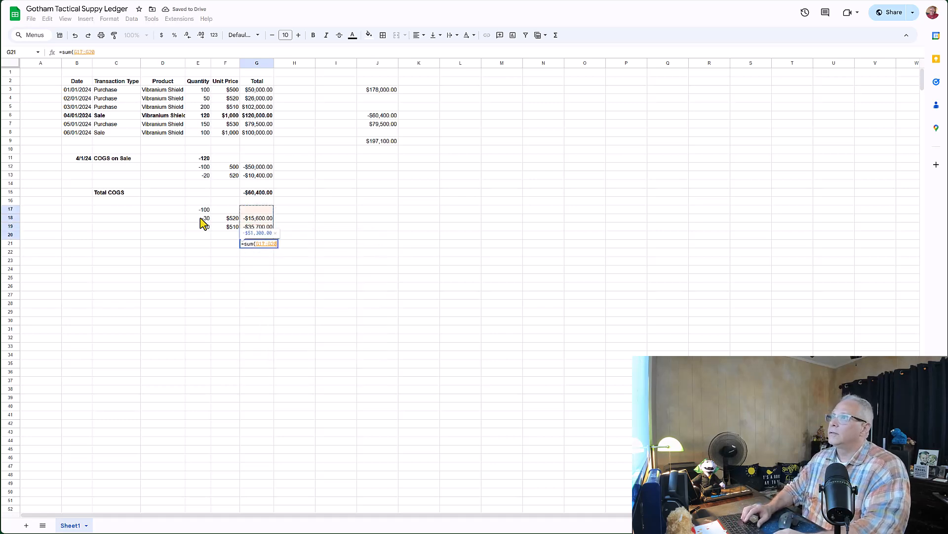
key(ctrl+Return)
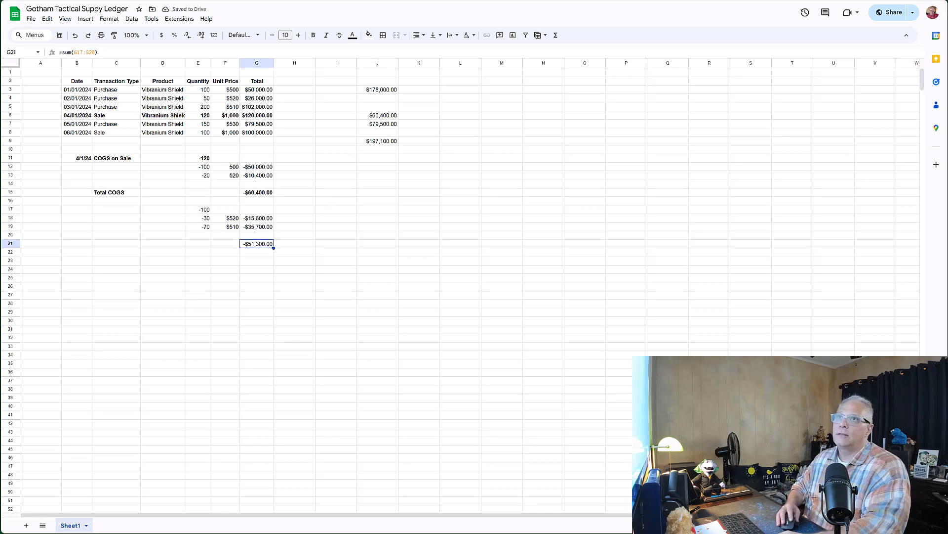
Step: Start a new sales receipt, choose the customer, and add Vibranium Shields as the product line
key(ctrl+Tab)
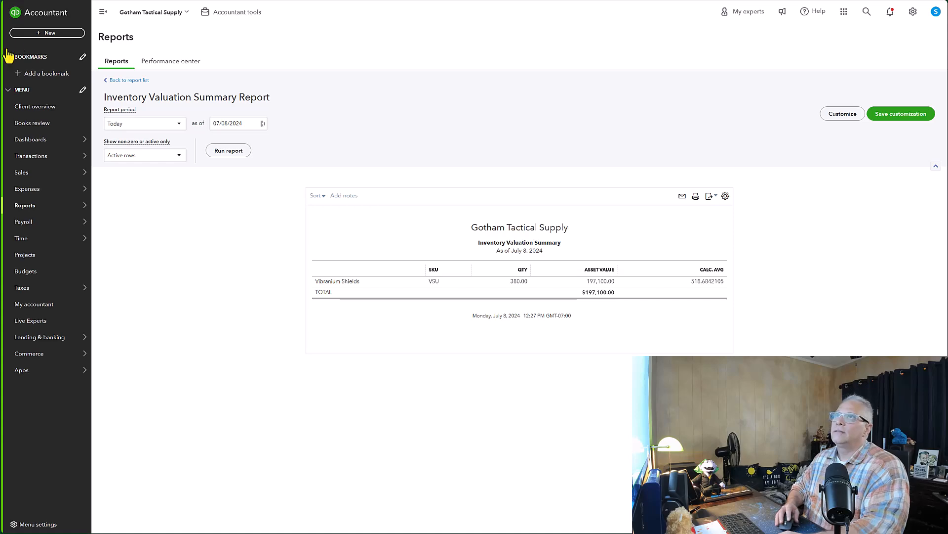
click(51, 34)
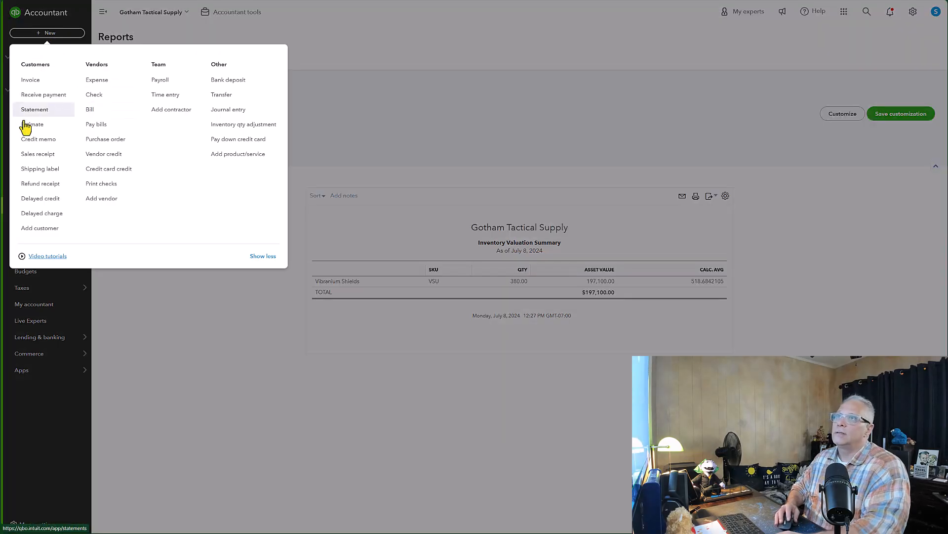
key(Escape)
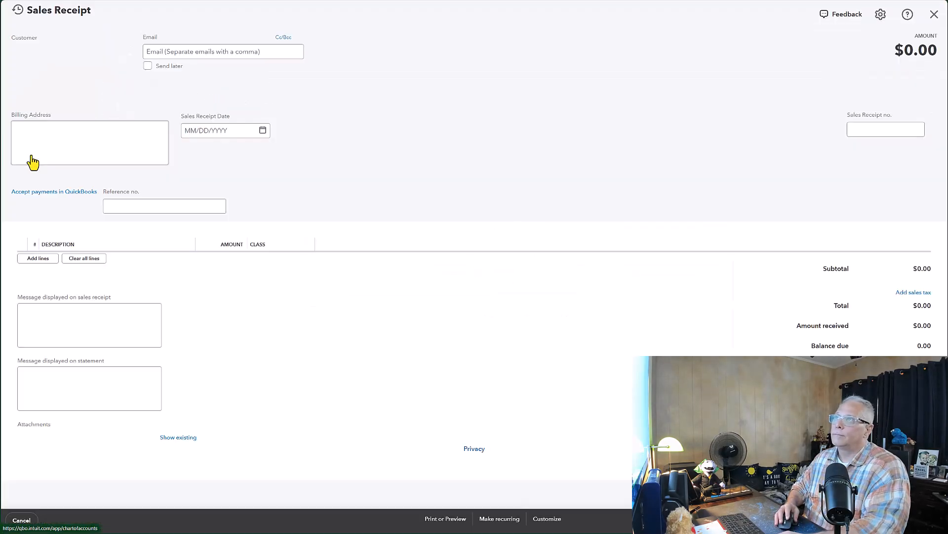
text(Sgteve)
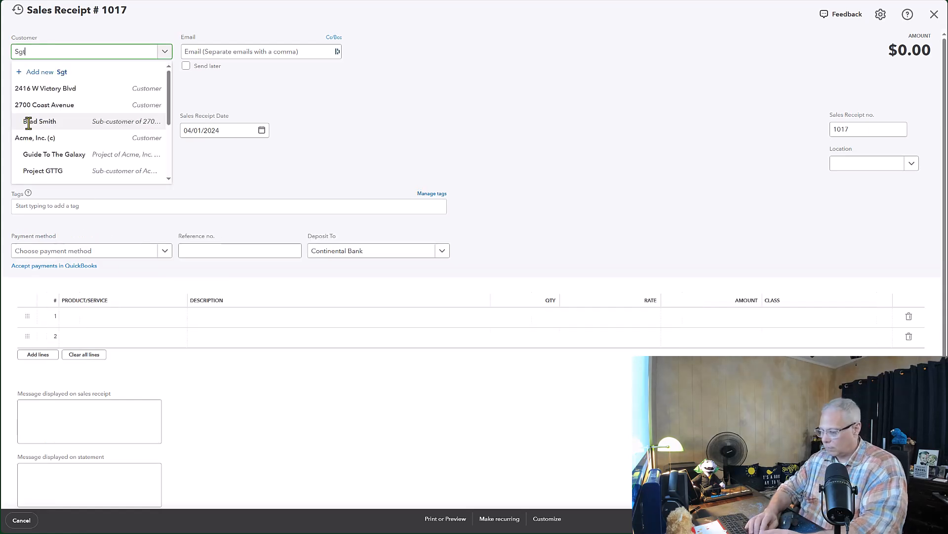
key(BackSpace)
key(BackSpace)
key(BackSpace)
key(BackSpace)
key(BackSpace)
text(teve)
click(70, 89)
click(111, 320)
text(Vibra)
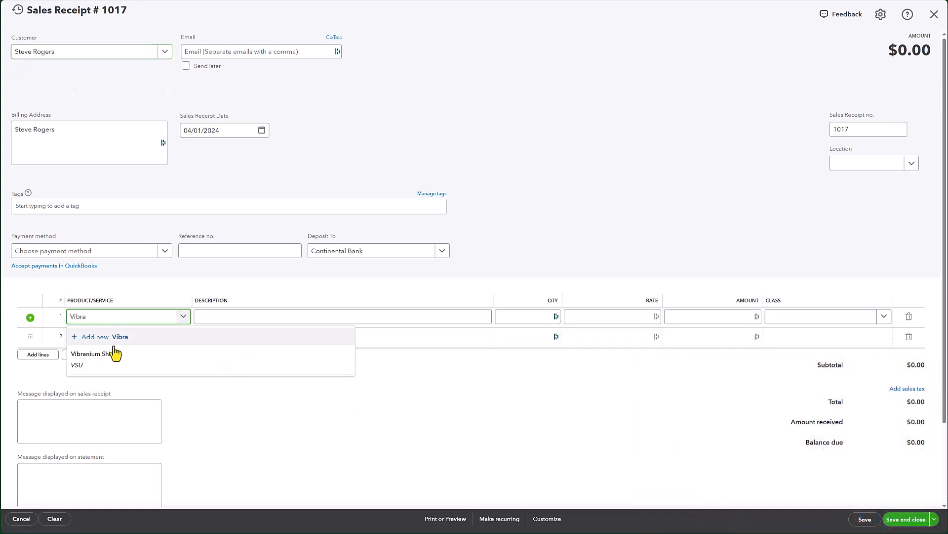
click(112, 359)
Step: Set the line's quantity to 100 and rate to 1,000, then save the sales receipt
key(ctrl+Tab)
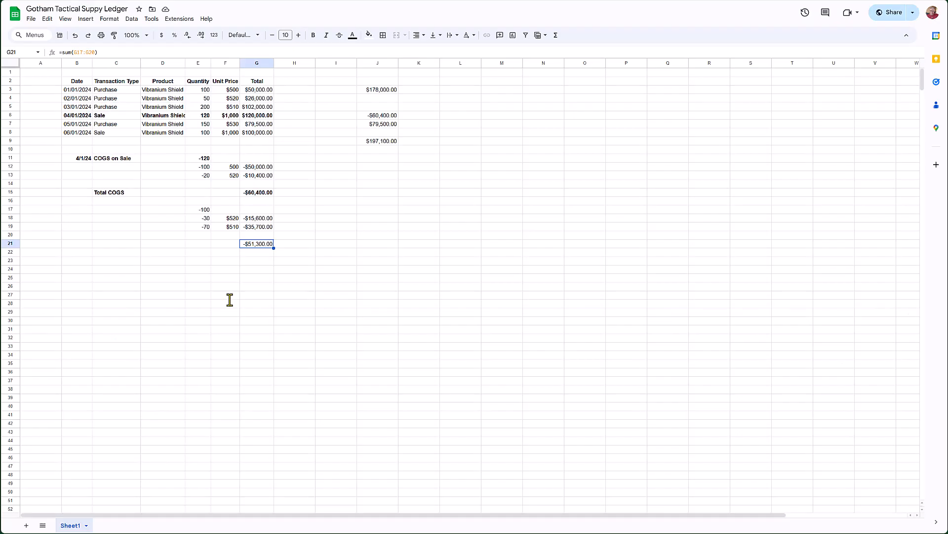
key(ctrl+shift+Tab)
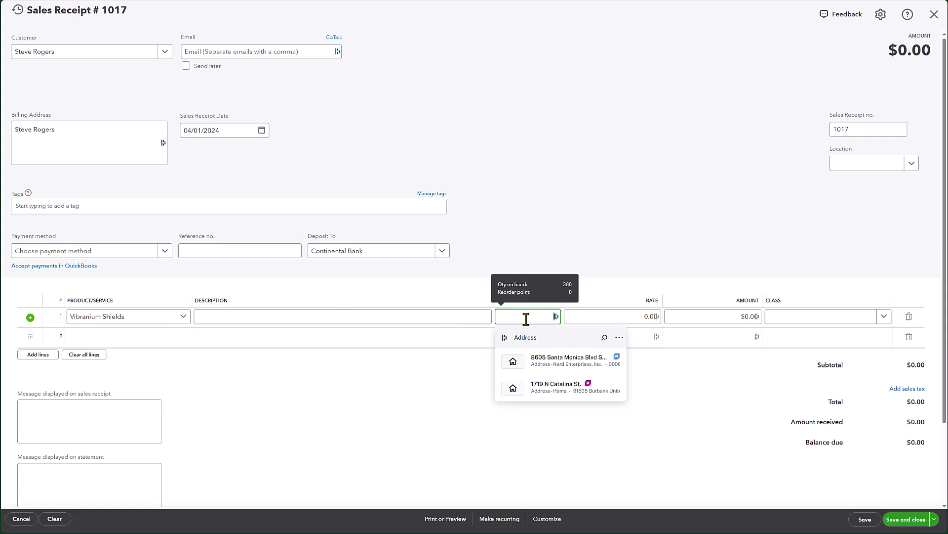
text(100)
key(Tab)
key(alt+Tab)
key(alt+Tab)
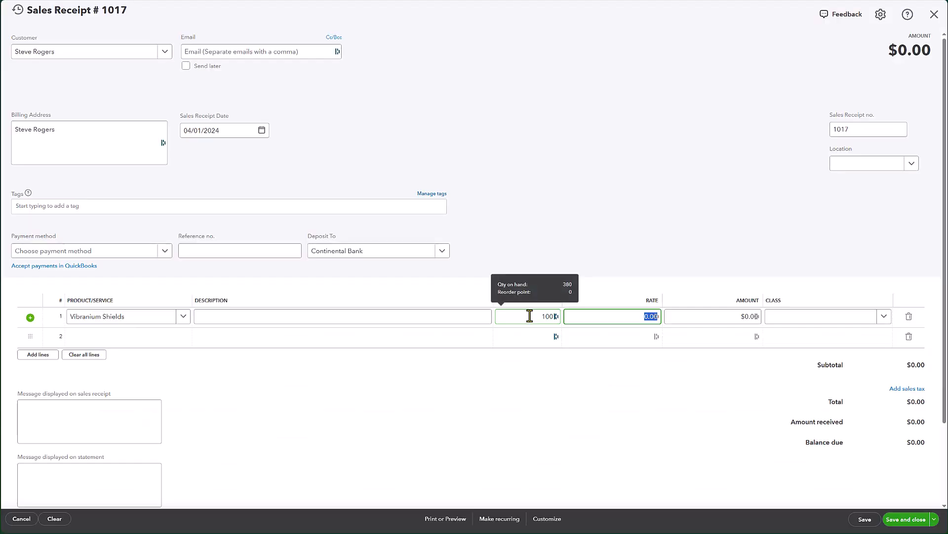
text(1,000)
click(530, 315)
key(Tab)
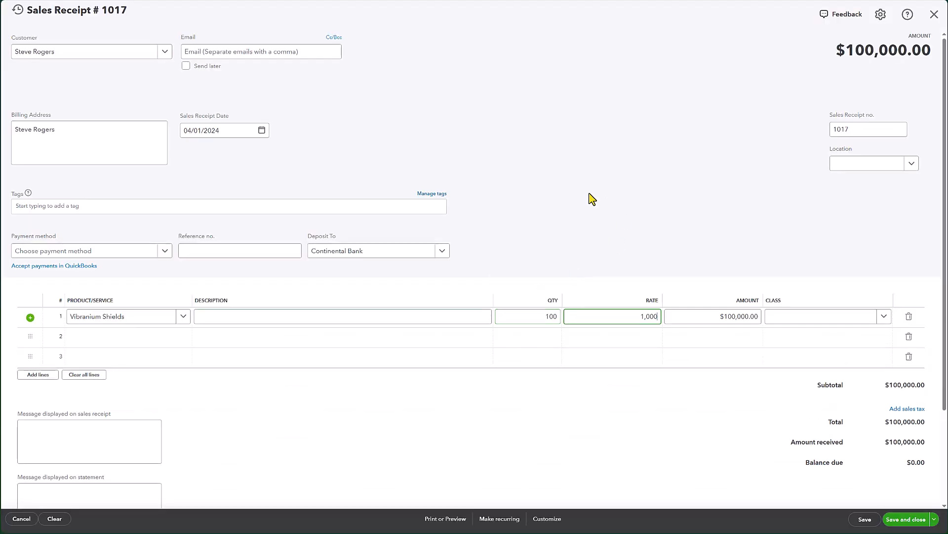
key(Tab)
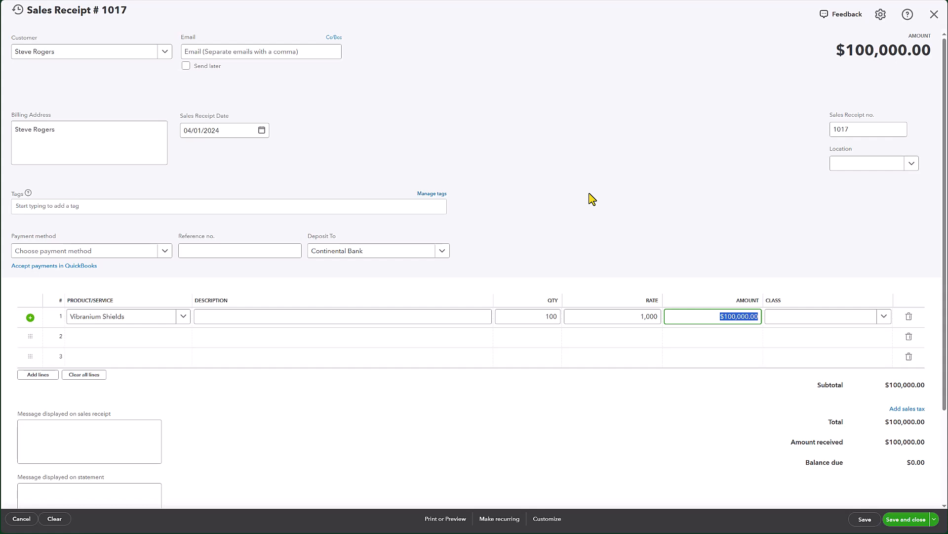
click(864, 520)
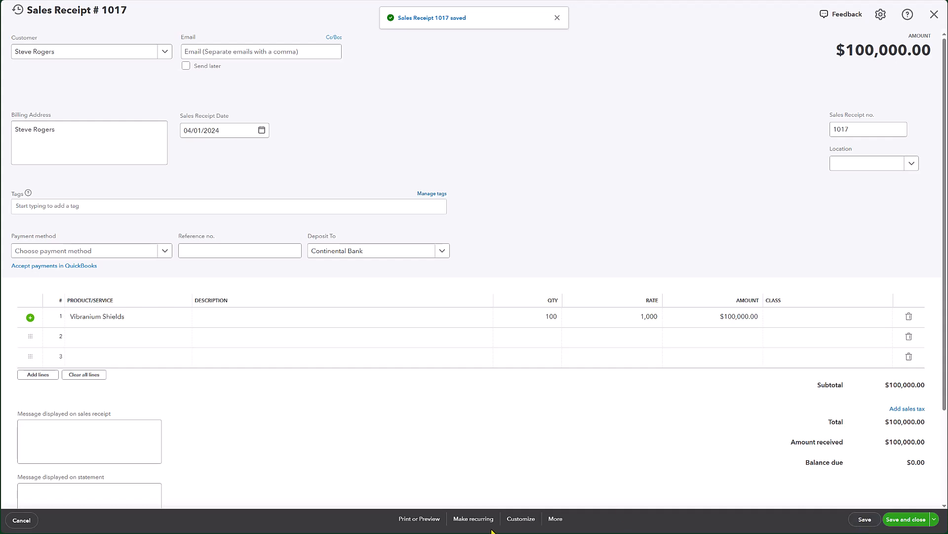
Step: Open the sales receipt's transaction journal and compare its COGS lines with the spreadsheet breakdown
click(556, 521)
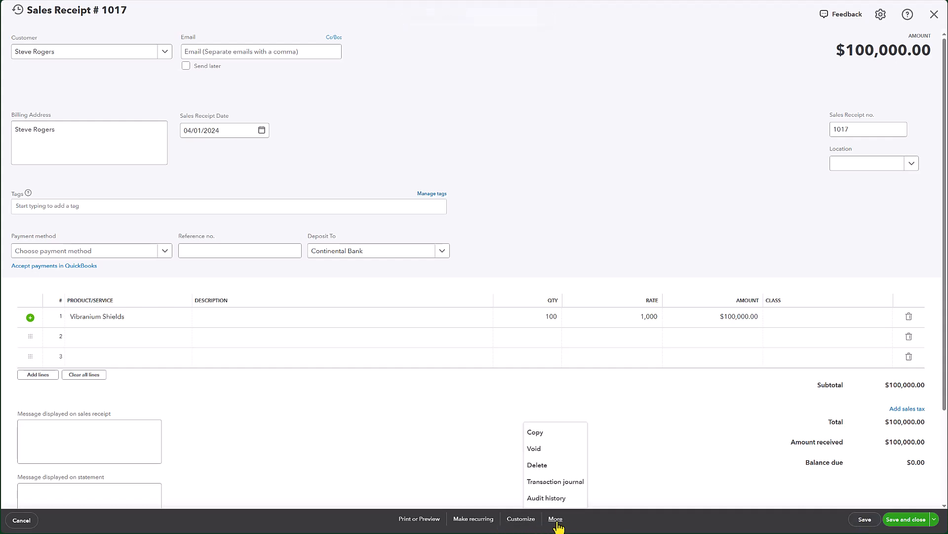
click(550, 487)
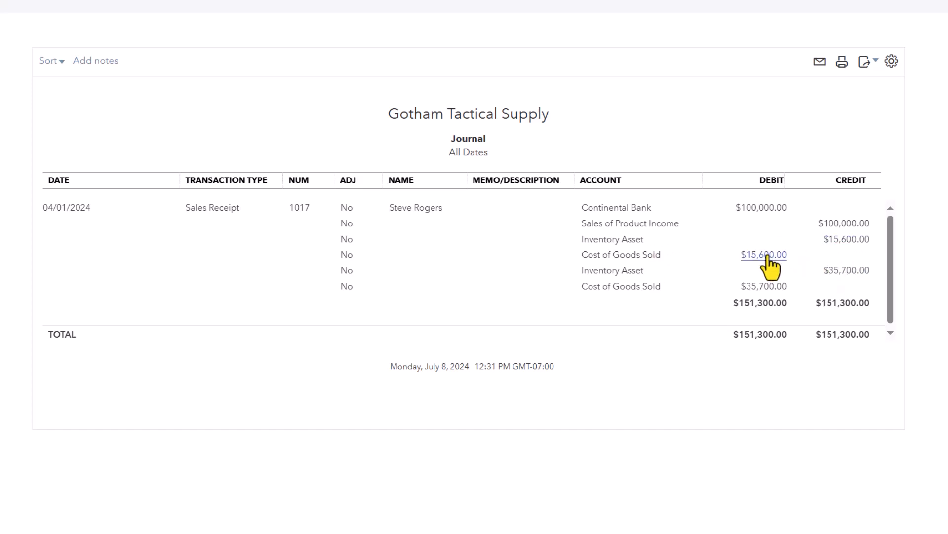
key(alt+Tab)
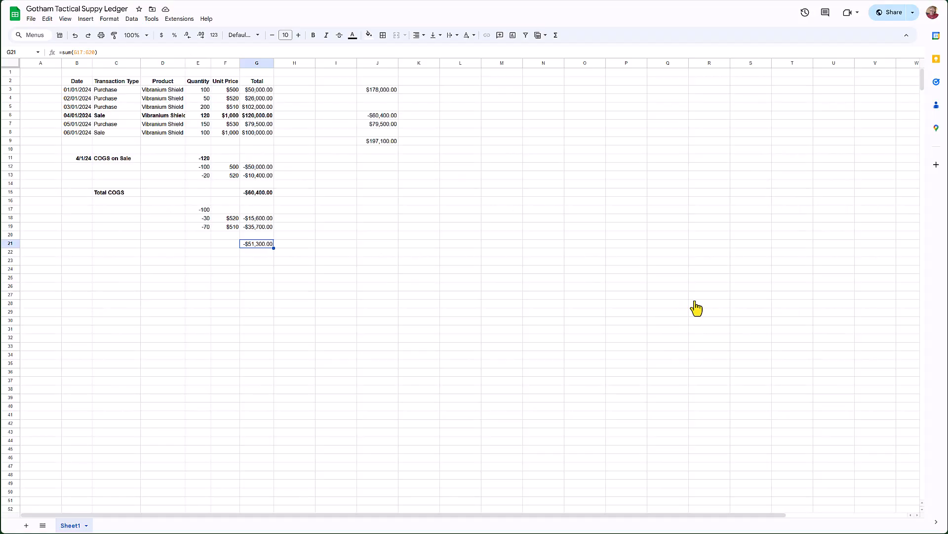
click(263, 218)
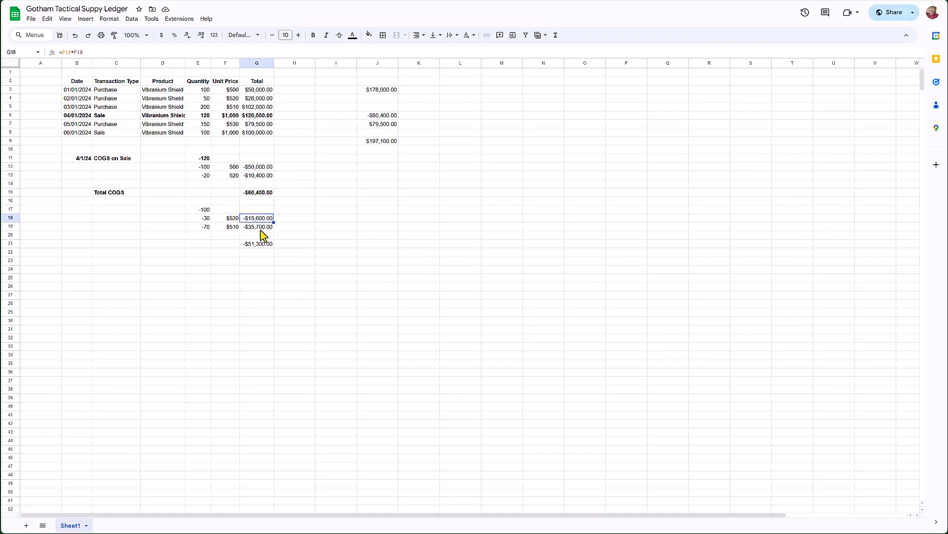
click(257, 245)
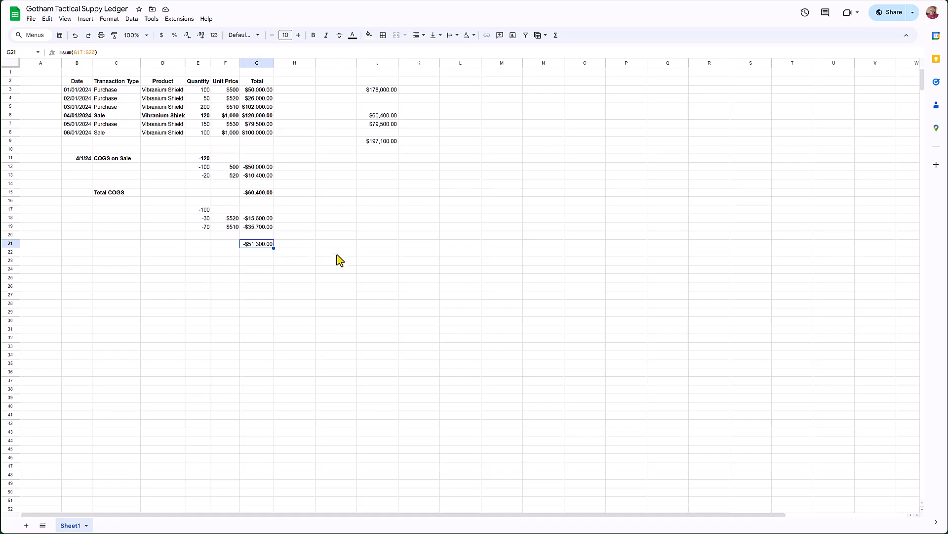
key(alt+Tab)
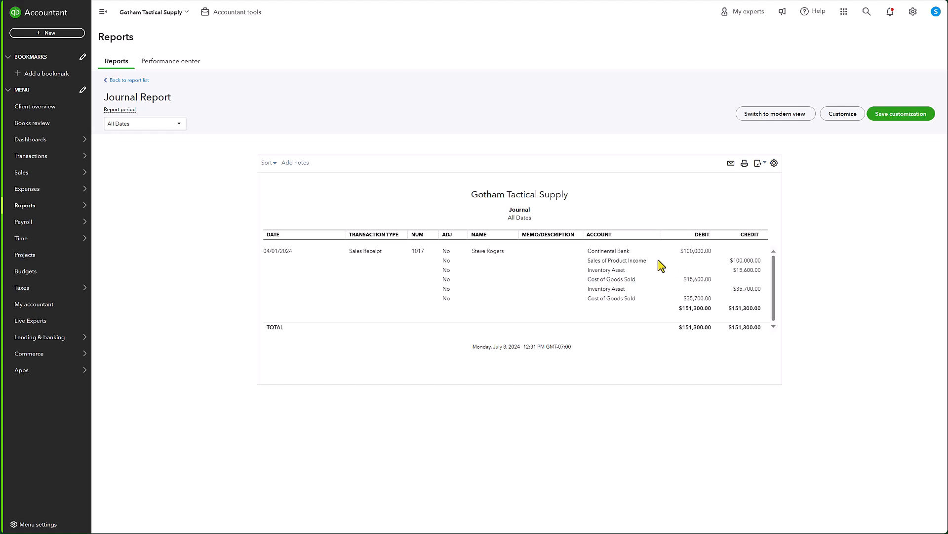
key(alt+Tab)
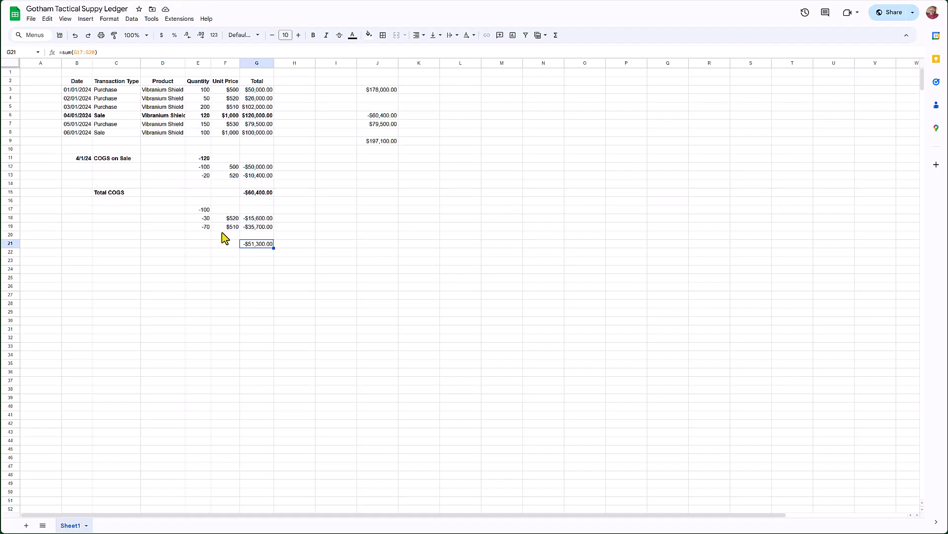
Step: Bold the G21 total and select both COGS totals to check their combined sum
key(ctrl+b)
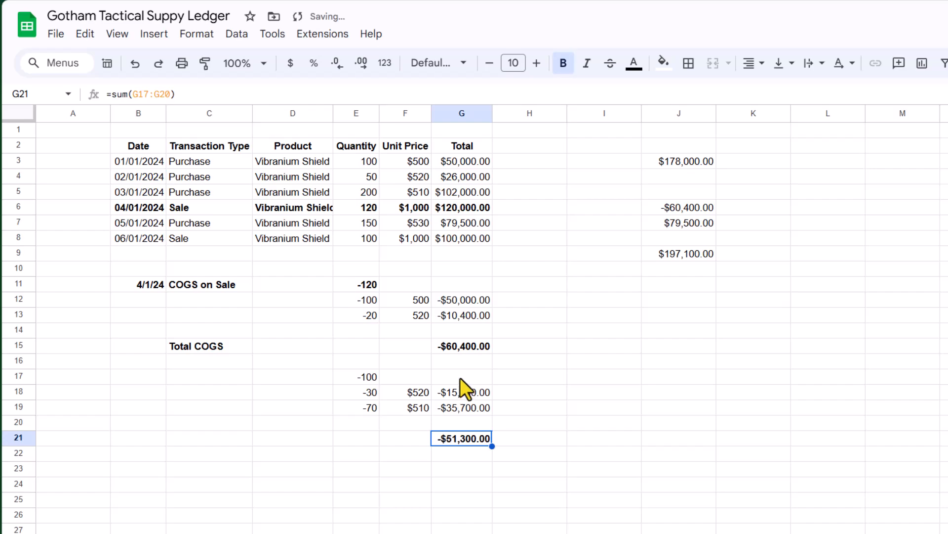
click(451, 345)
click(464, 440)
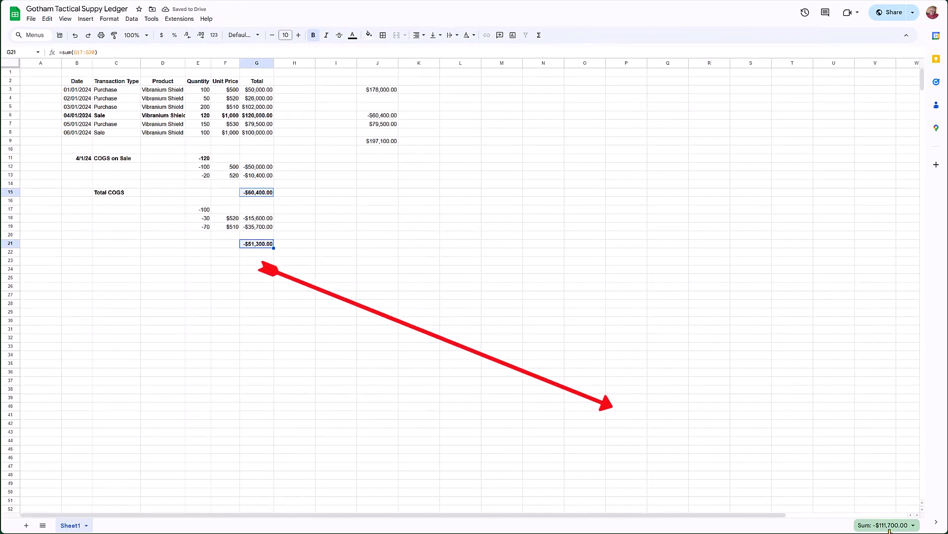
Step: Enter a formula in G24 adding the total COGS in G15 and G21
click(252, 269)
text(=)
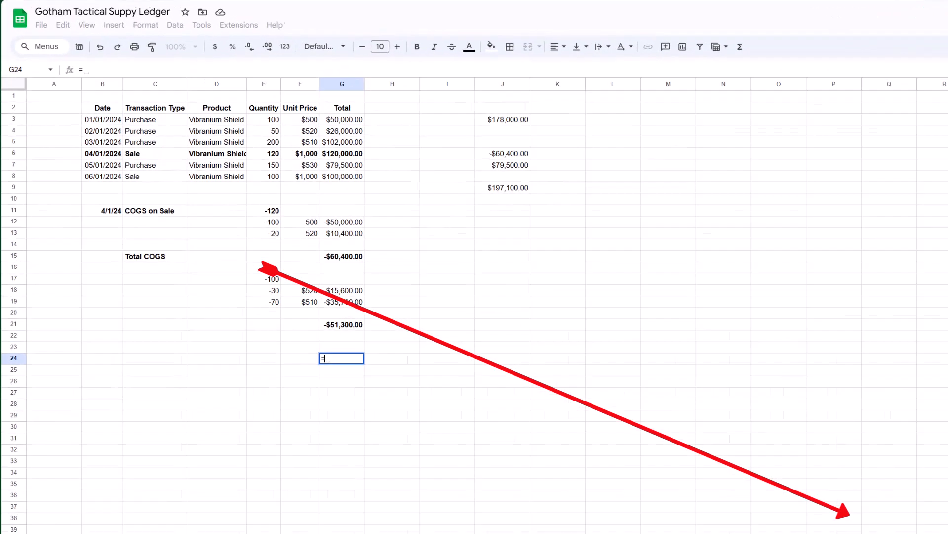
key(ctrl+Up)
key(ctrl+Up)
key(ctrl+Up)
key(ctrl+Up)
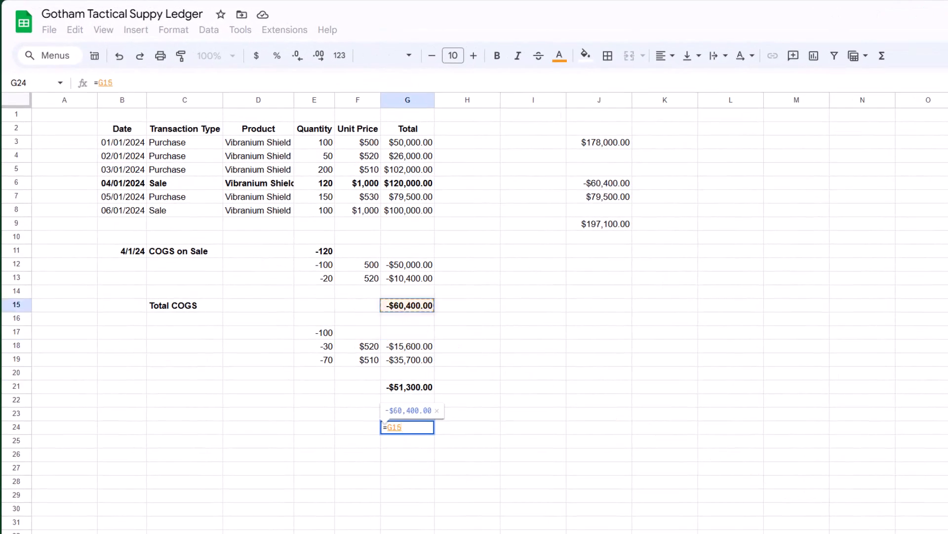
text(+)
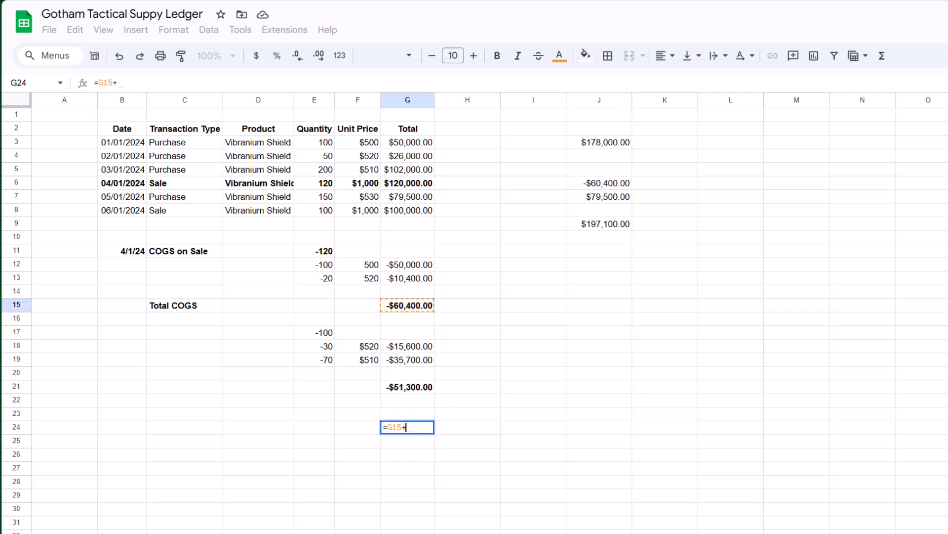
key(Up)
key(Up)
key(Up)
key(Return)
key(Up)
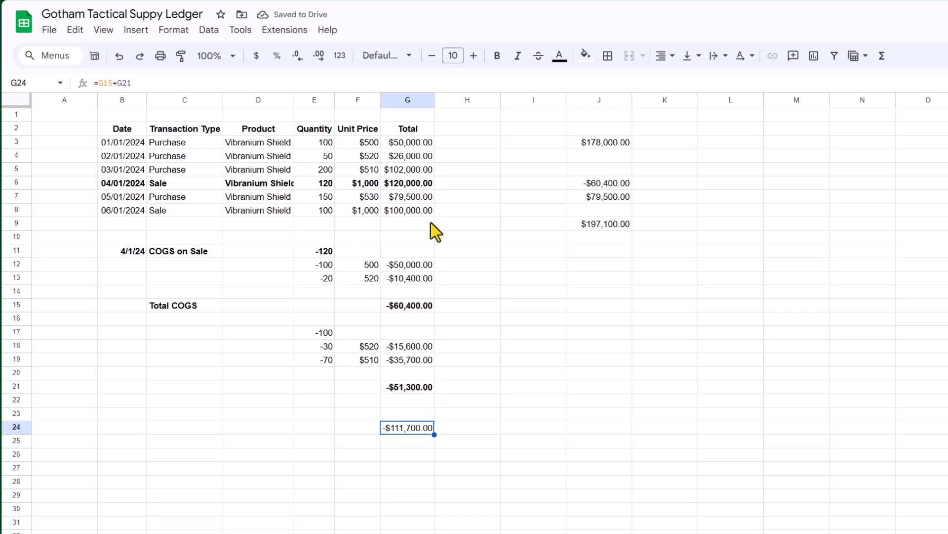
Step: Bold the 06/01/2024 sale row and clear the helper calculations in J3:J14
drag(113, 216, 401, 216)
key(ctrl+b)
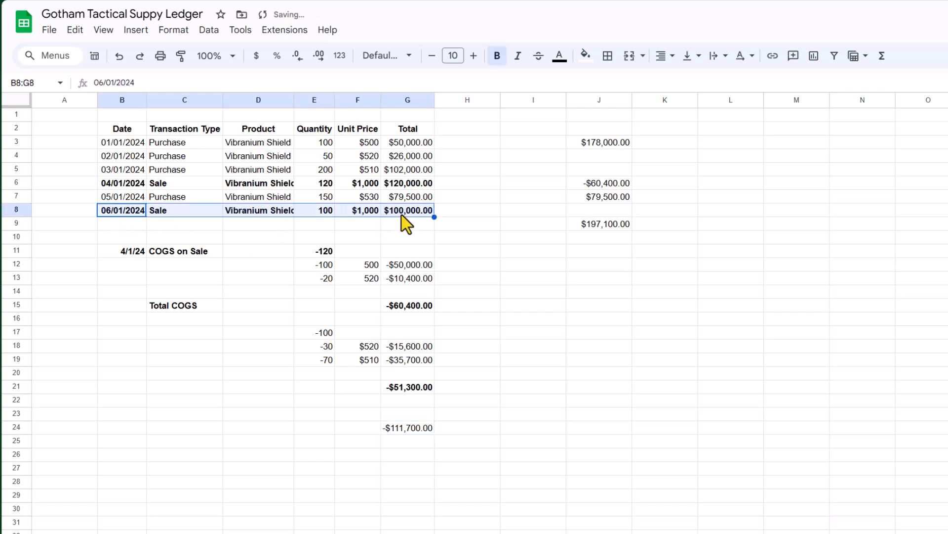
drag(626, 146, 625, 301)
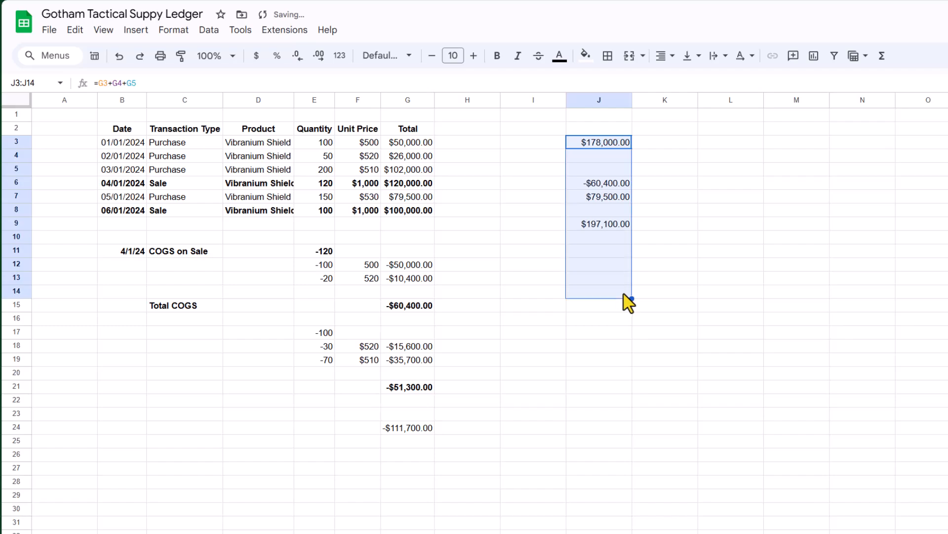
key(Delete)
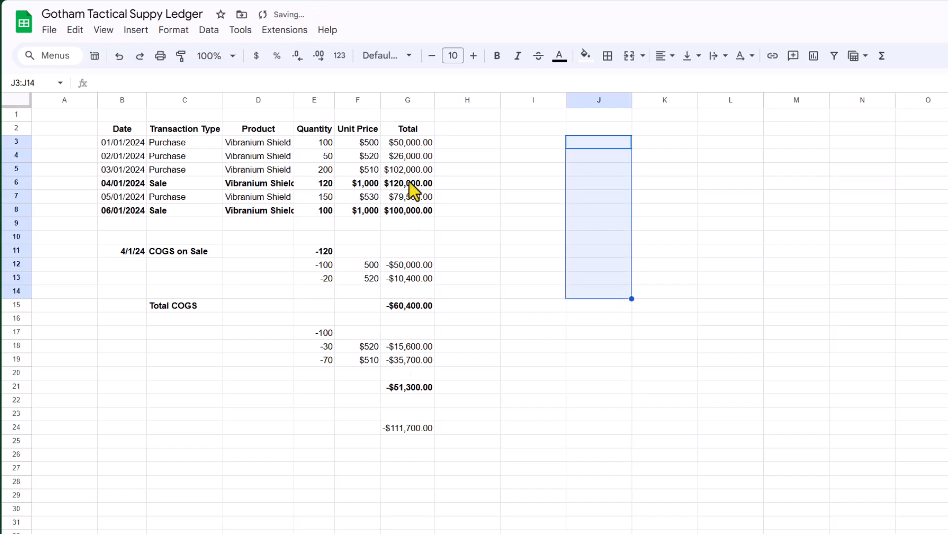
Step: Run the Profit and Loss report and open the Total Cost of Goods Sold detail
click(412, 211)
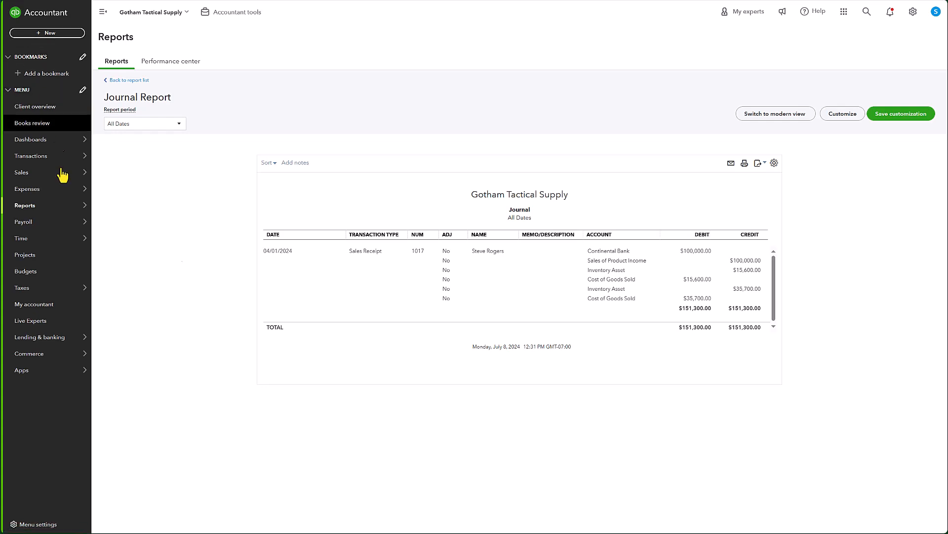
mouse_move(43, 205)
click(109, 208)
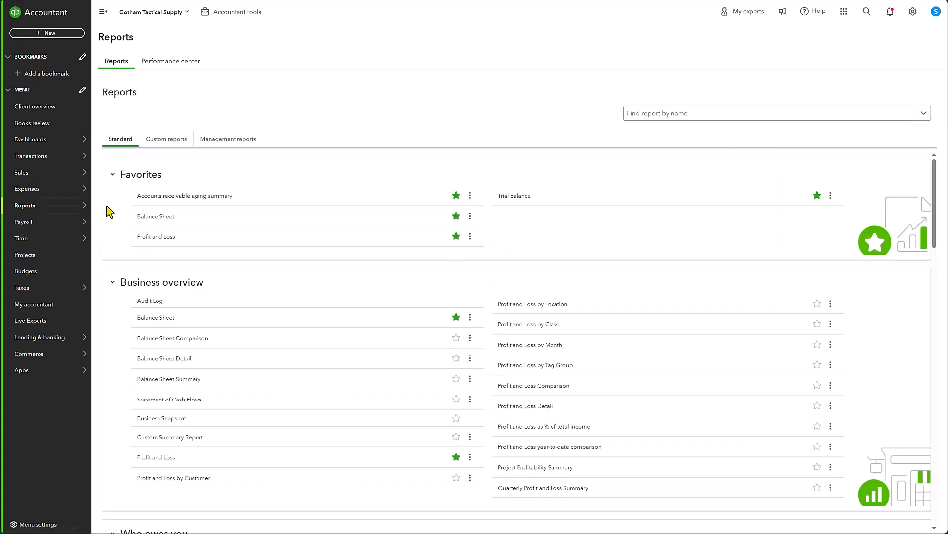
click(149, 237)
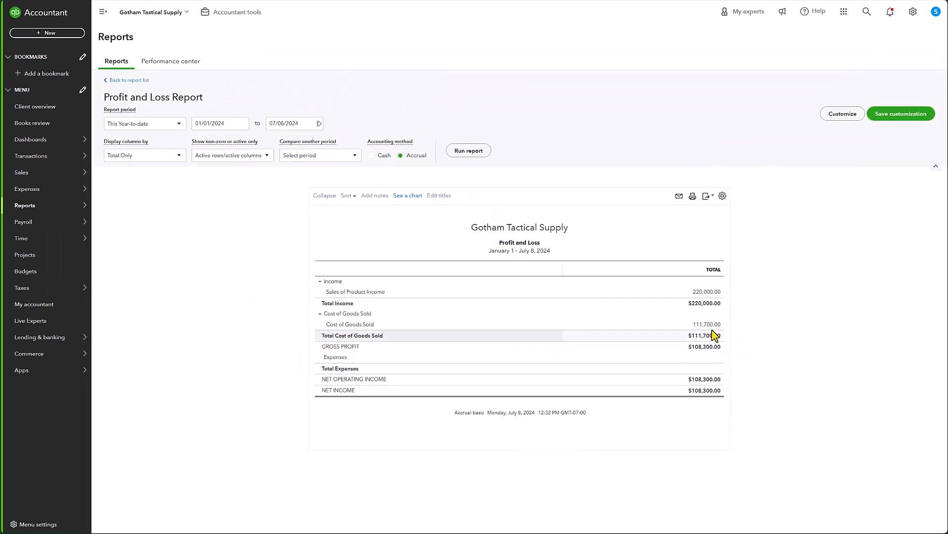
click(702, 336)
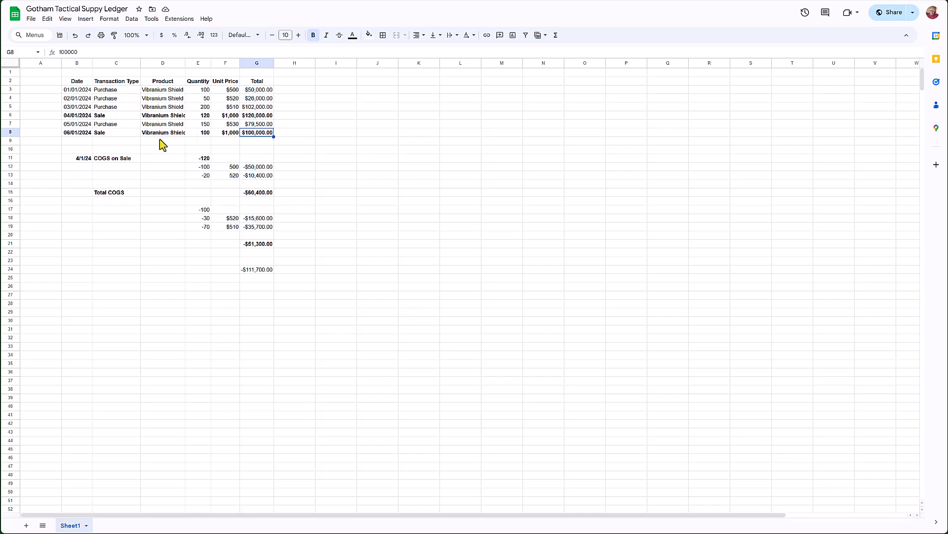
Step: Copy the 06/01/2024 sale date from the ledger and change sales receipt 1017's date to 06/01/2024, then save it
click(78, 133)
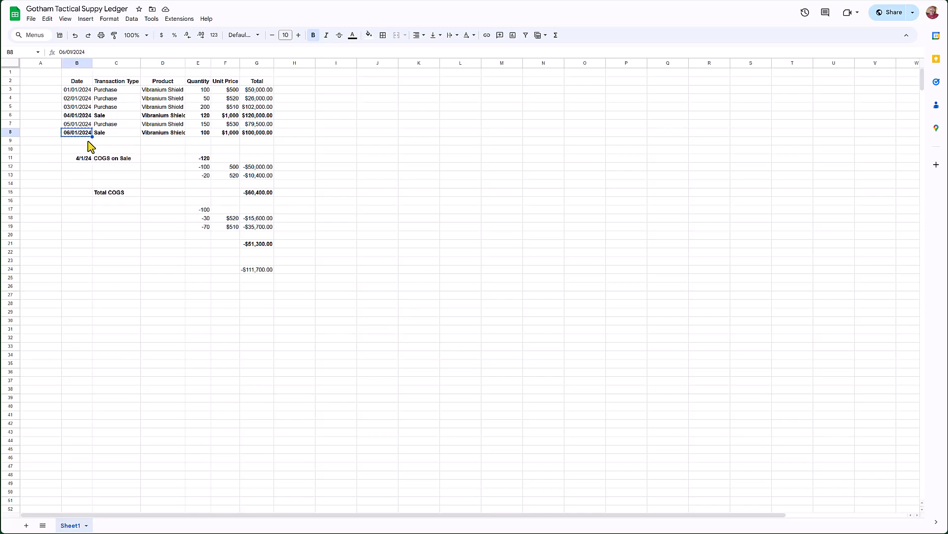
key(ctrl+c)
click(81, 116)
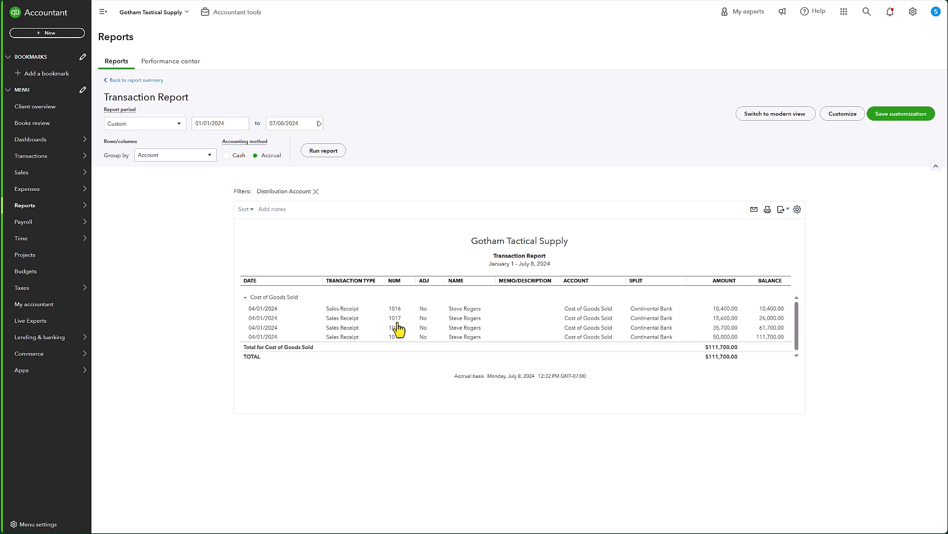
scroll(395, 334, down, 1)
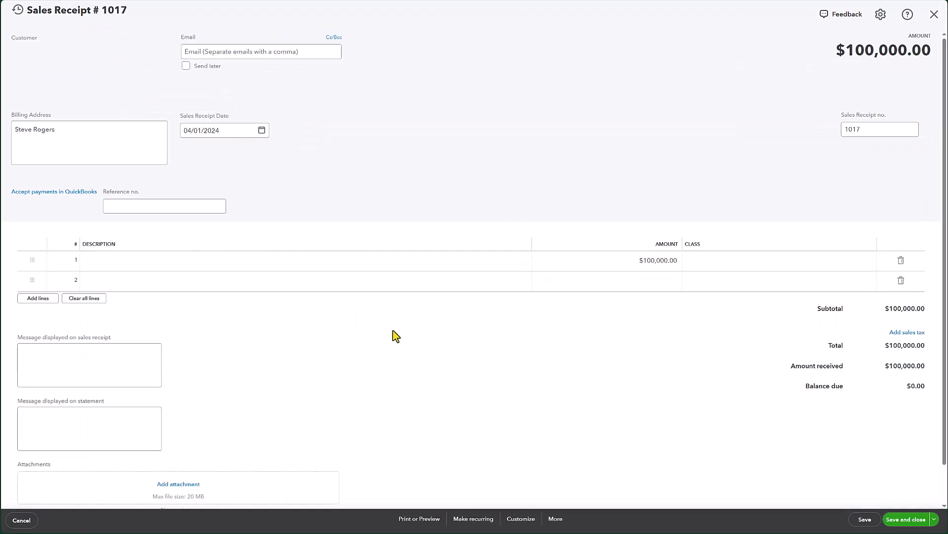
triple_click(224, 130)
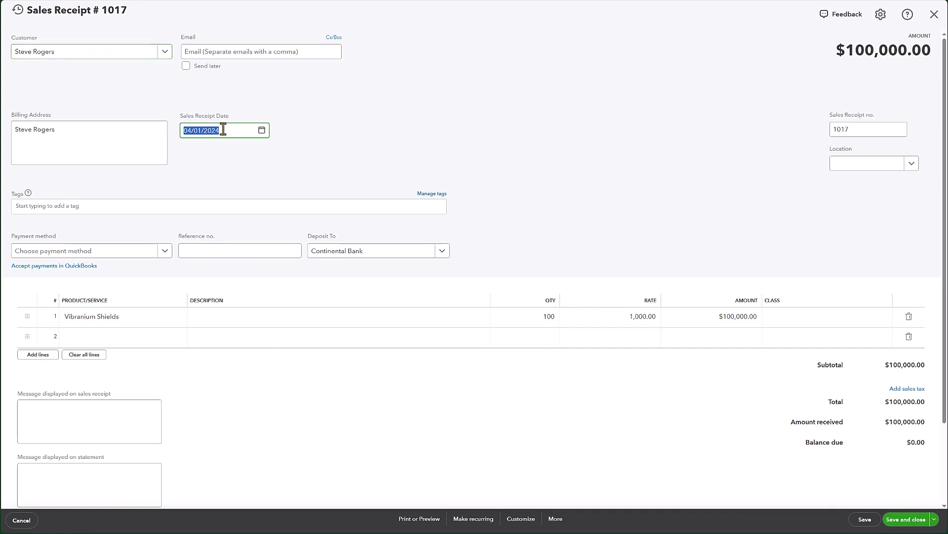
text(06/01/2024)
key(Tab)
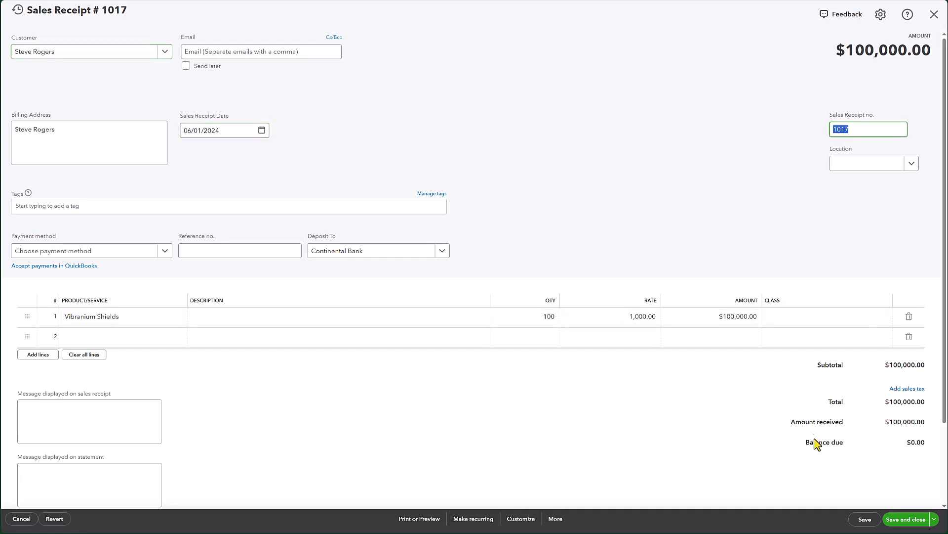
click(903, 517)
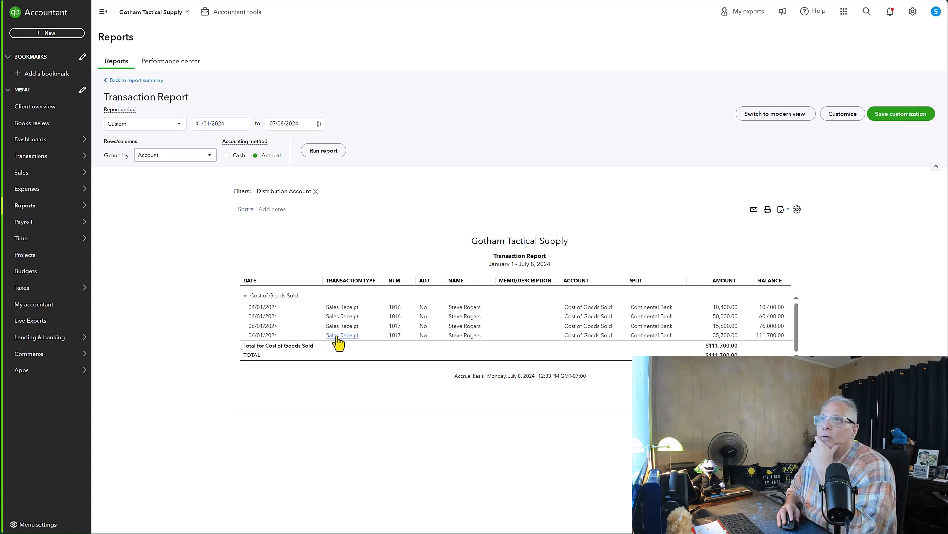
Step: Return to the Profit and Loss report and compare its totals with the ledger's sale entries
mouse_move(49, 212)
click(132, 80)
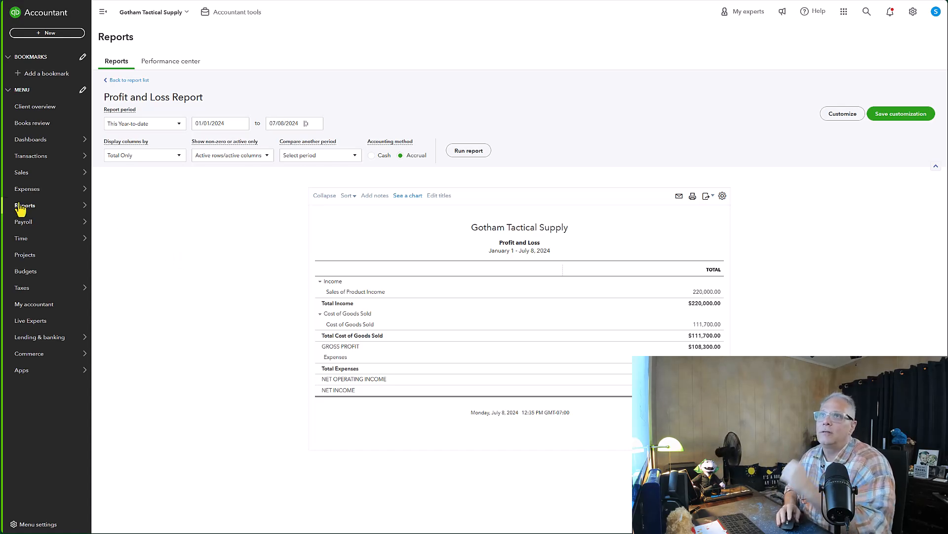
key(ctrl+Tab)
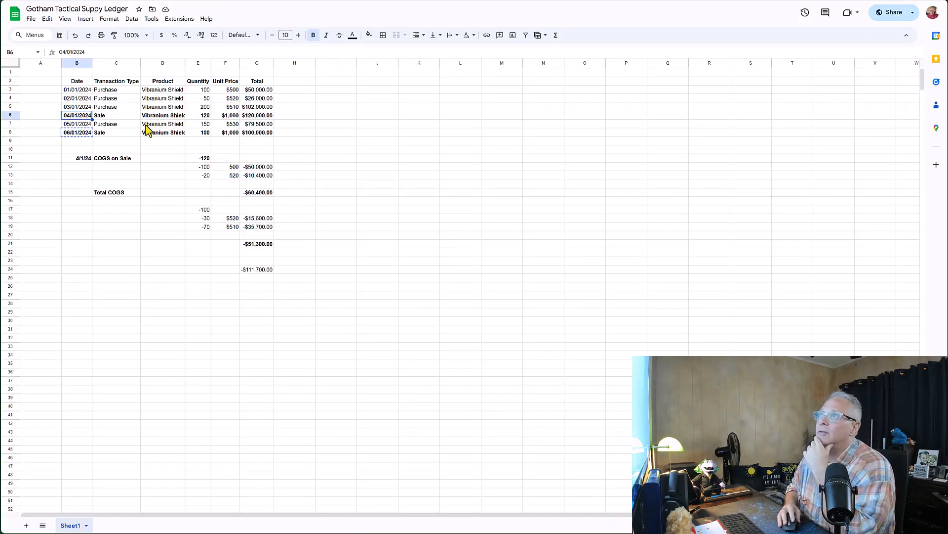
click(76, 158)
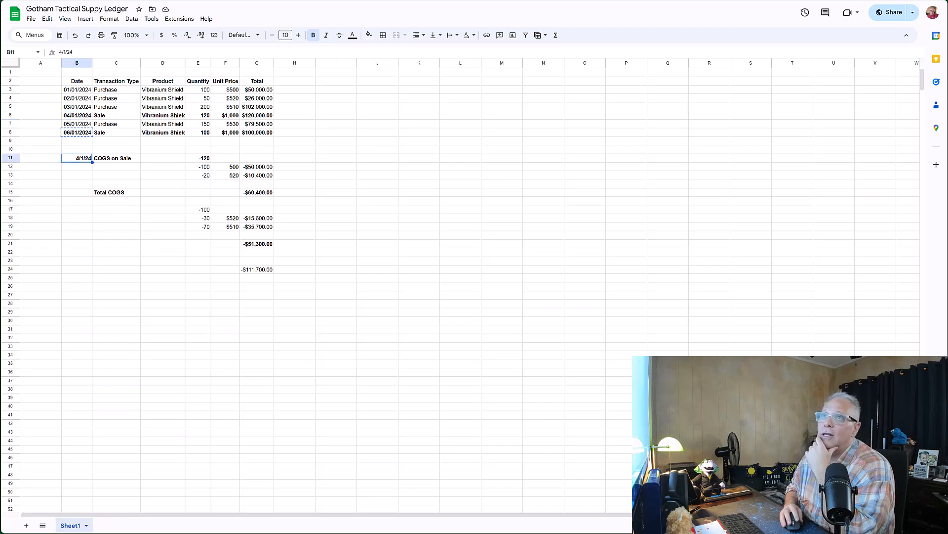
key(ctrl+shift+Tab)
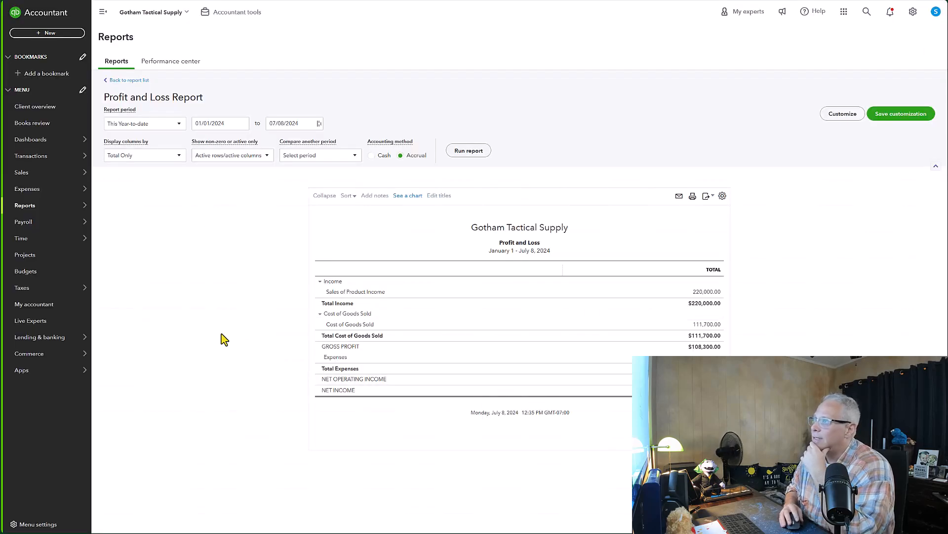
Step: Open the Sales of Product Income detail and review sales receipt 1016 before closing it
click(709, 293)
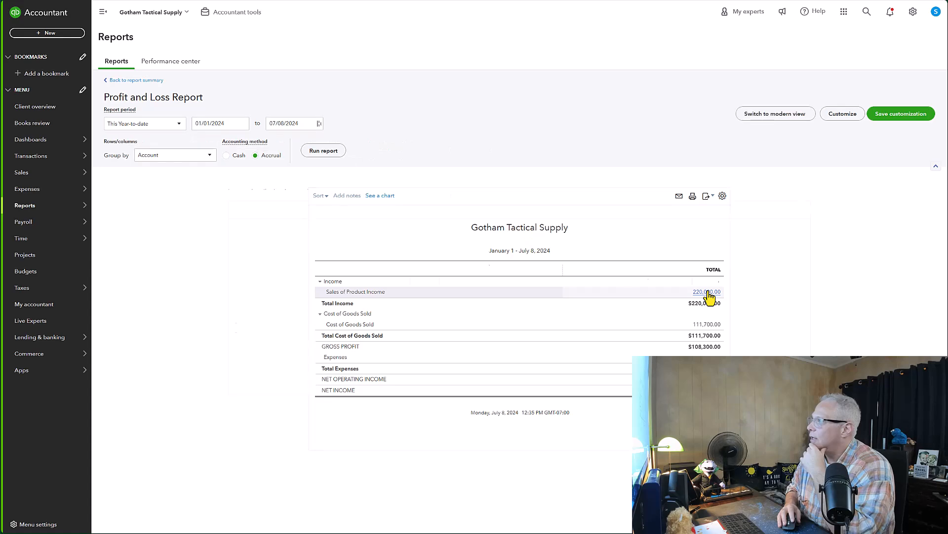
click(730, 310)
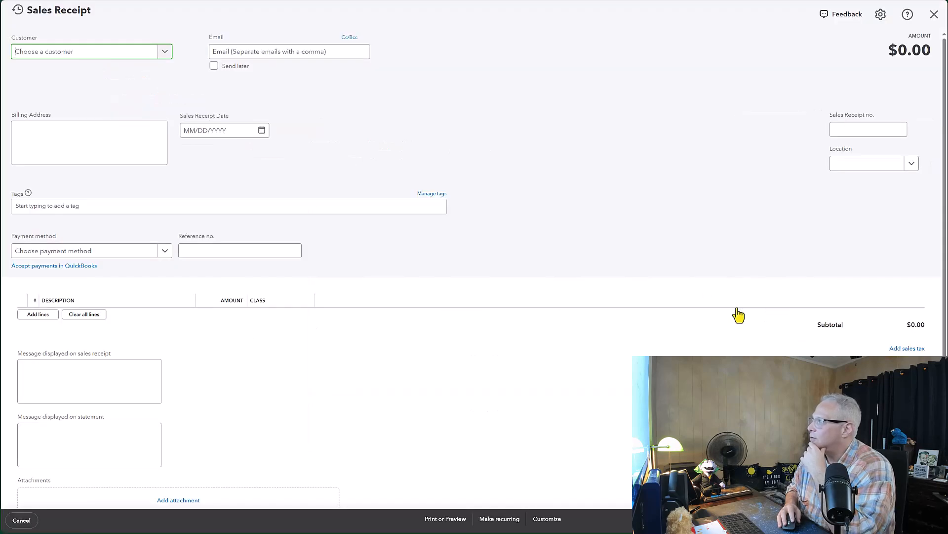
scroll(515, 435, down, 2)
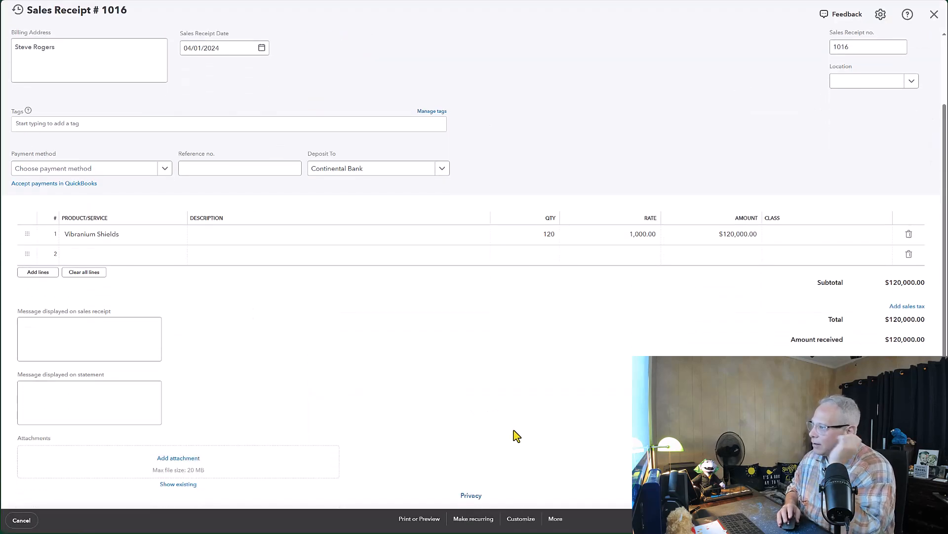
scroll(524, 444, down, 1)
click(555, 518)
click(566, 482)
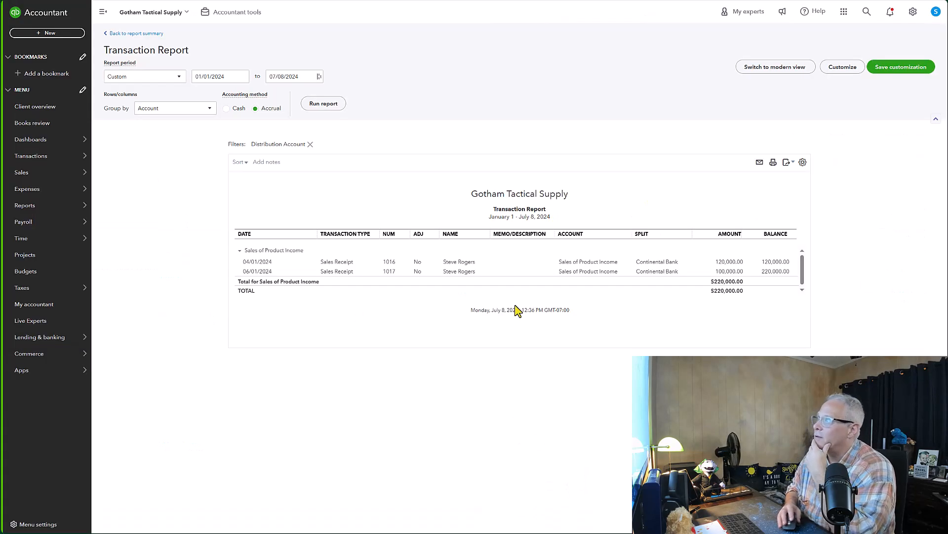